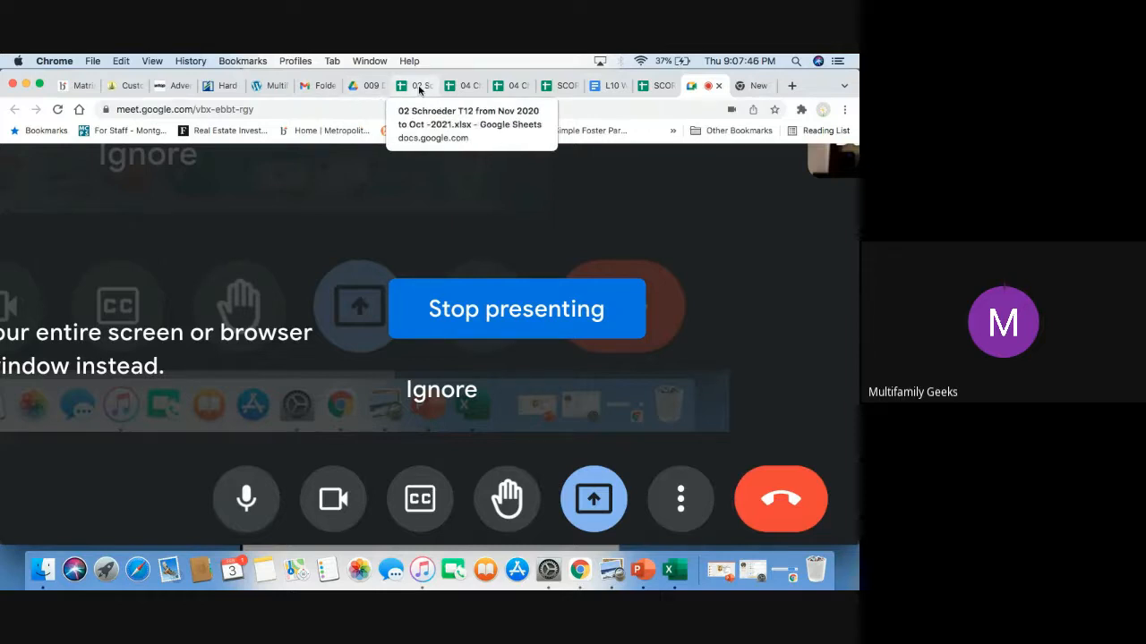
Step: Switch from the video call to the MFG UT SyndicationSimulator 12.16.21 V4.01 working copy on its Prop1 - T12 sheet
left_click(462, 86)
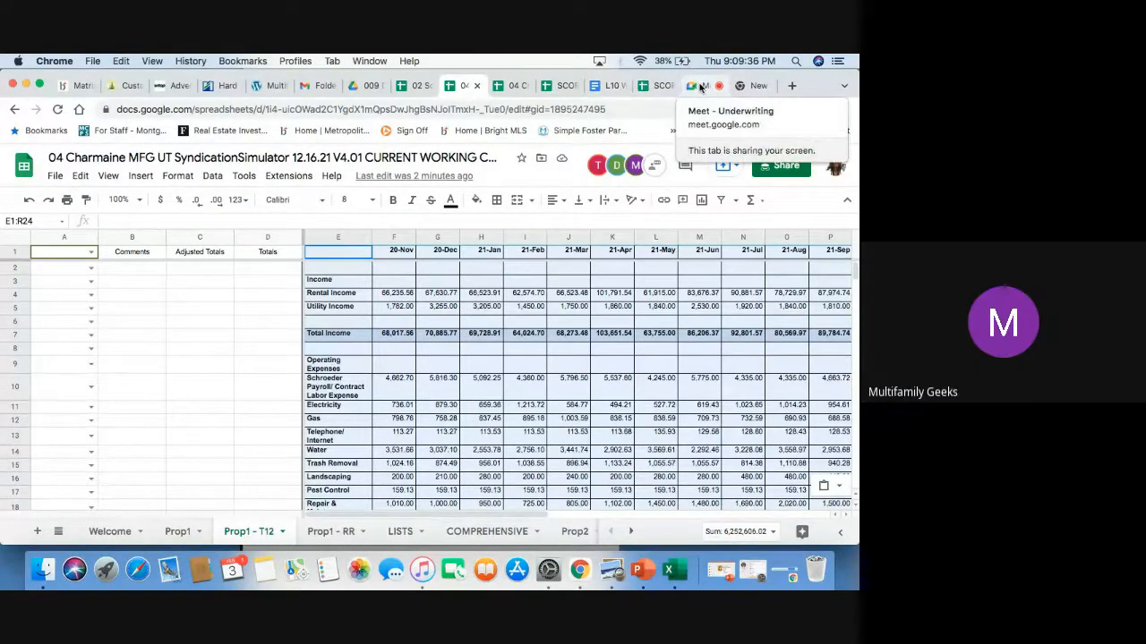
left_click(701, 87)
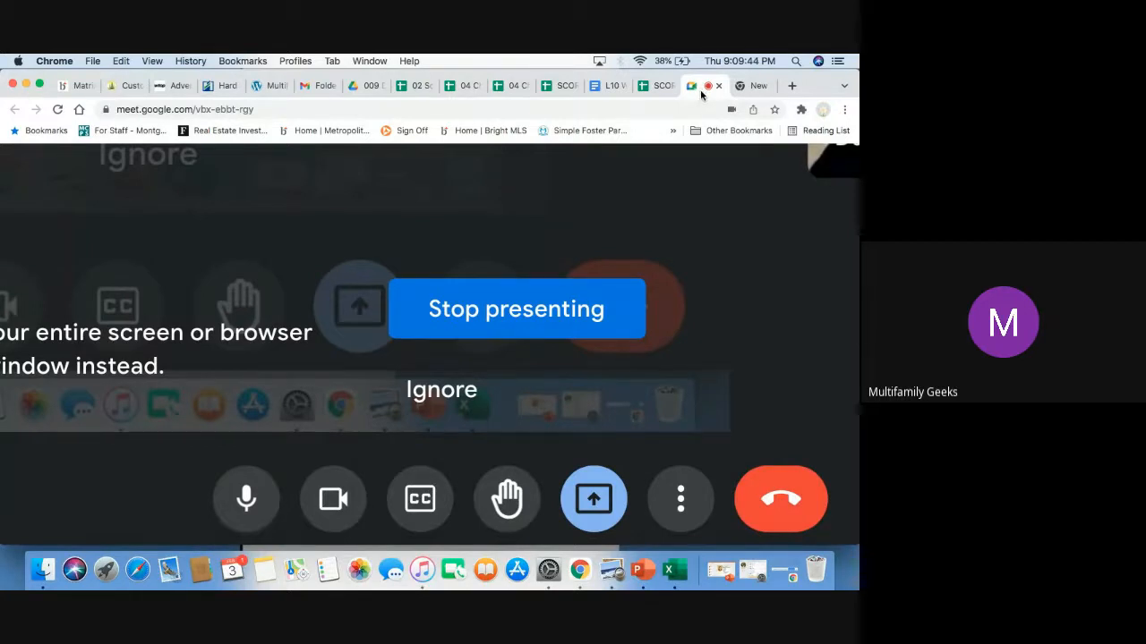
left_click(463, 86)
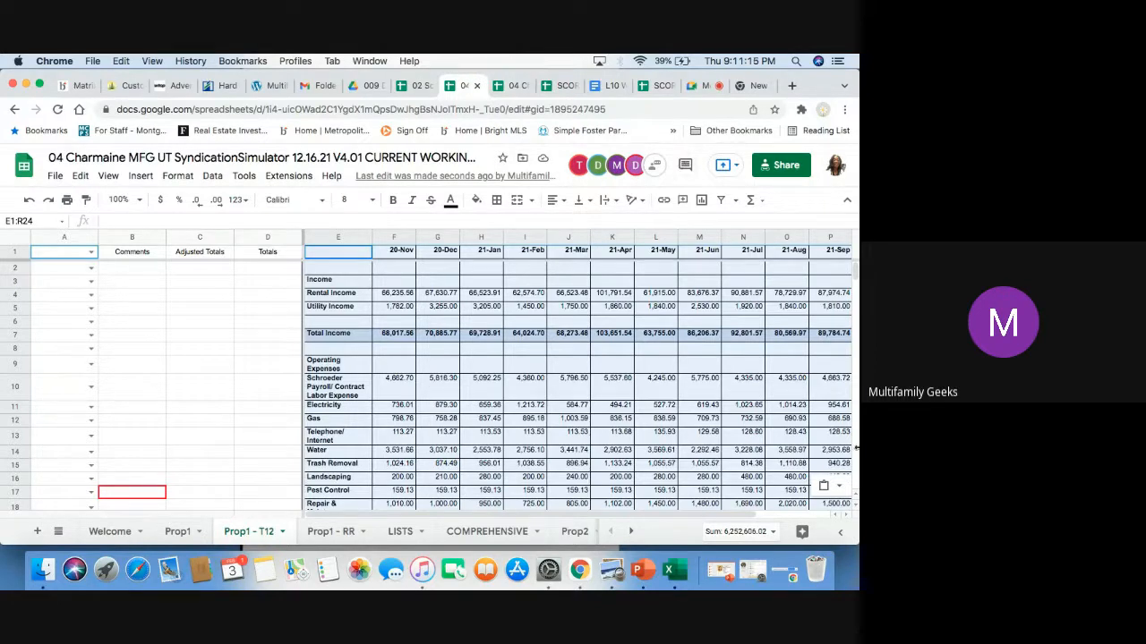
Step: Examine the pasted T12 table's monthly income and expense figures across to the Total column and down to row 24
left_click(845, 520)
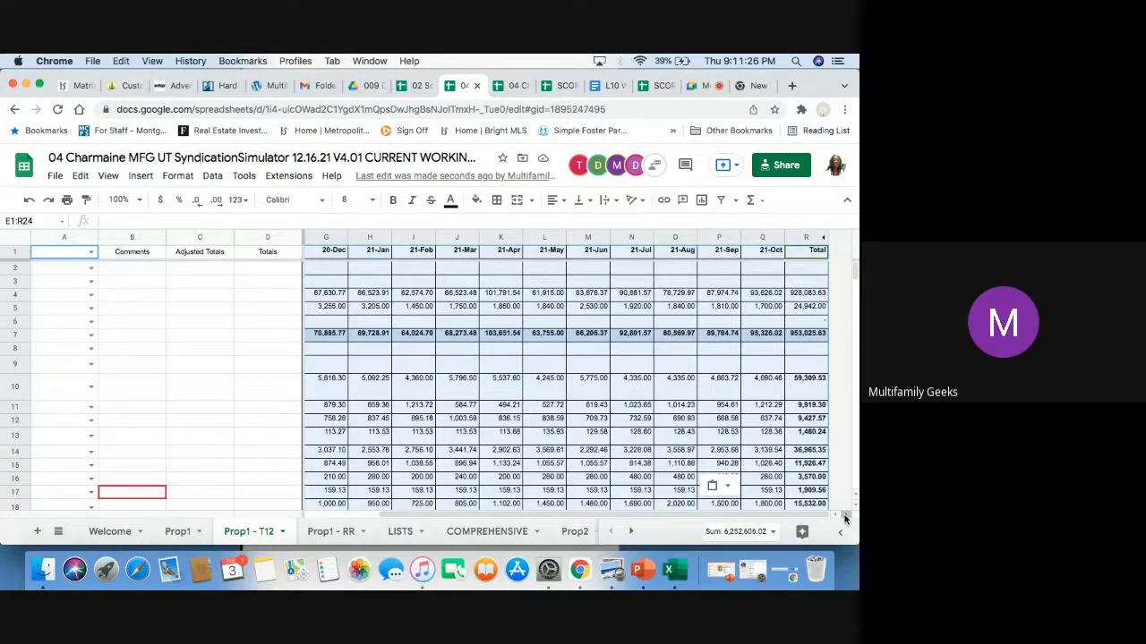
scroll(786, 475, "down", 1)
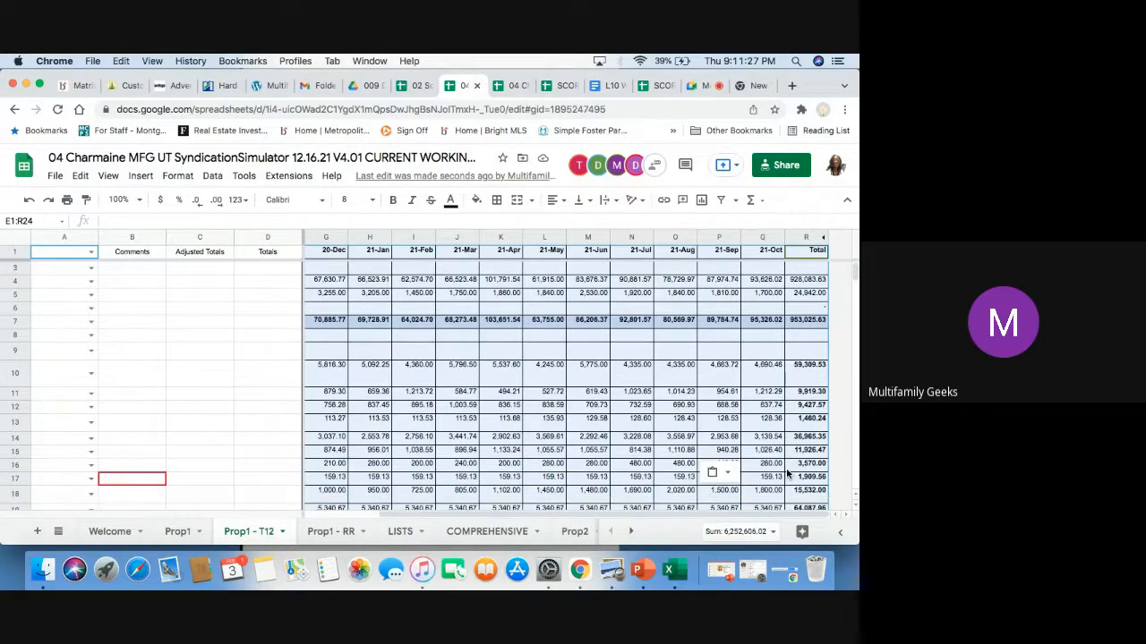
scroll(787, 474, "down", 1)
scroll(787, 474, "up", 2)
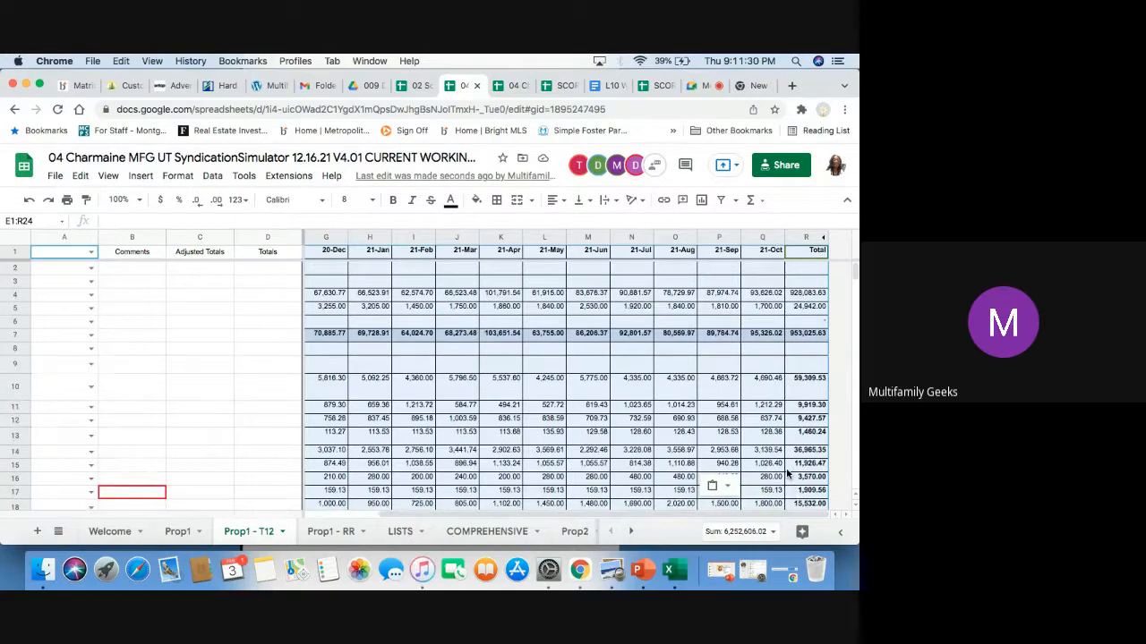
scroll(786, 474, "down", 5)
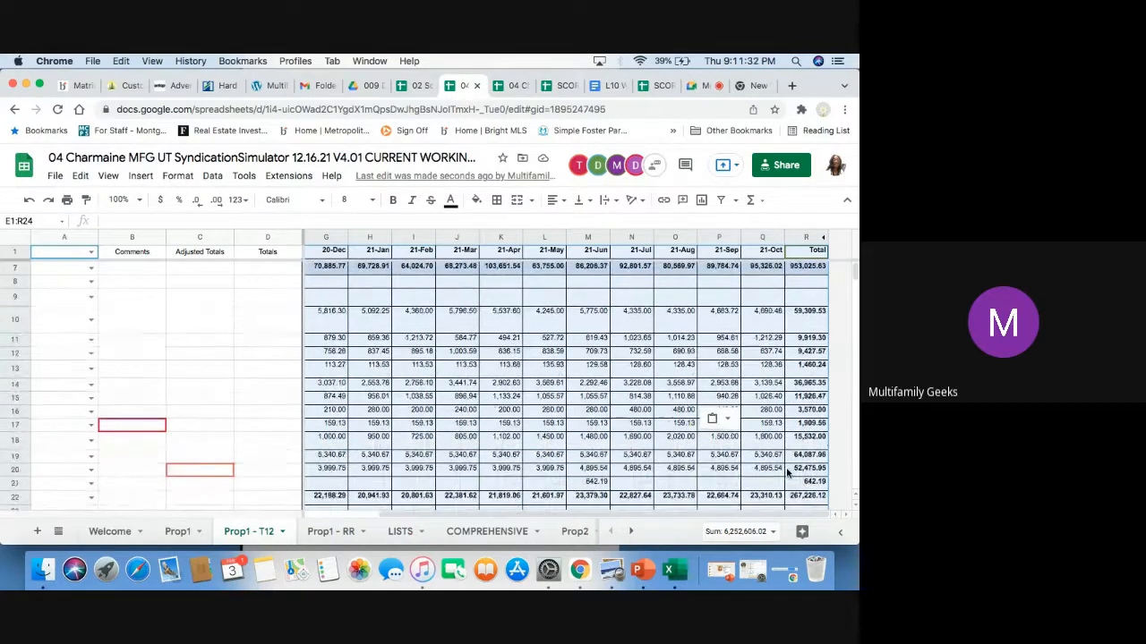
scroll(787, 470, "down", 10)
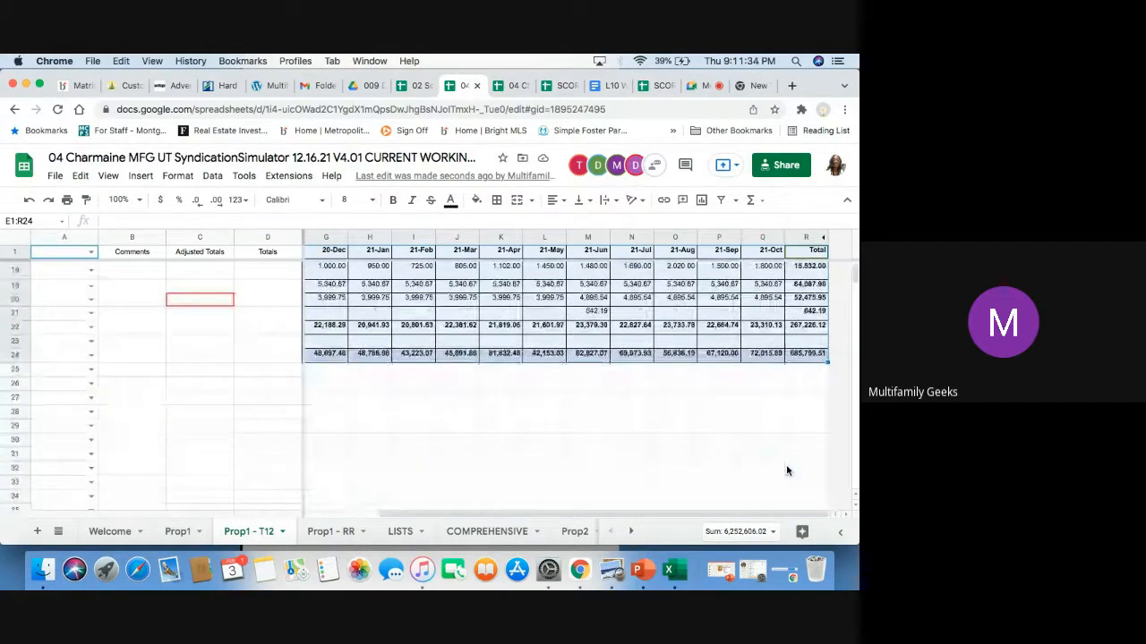
scroll(787, 471, "up", 4)
scroll(786, 471, "left", 1)
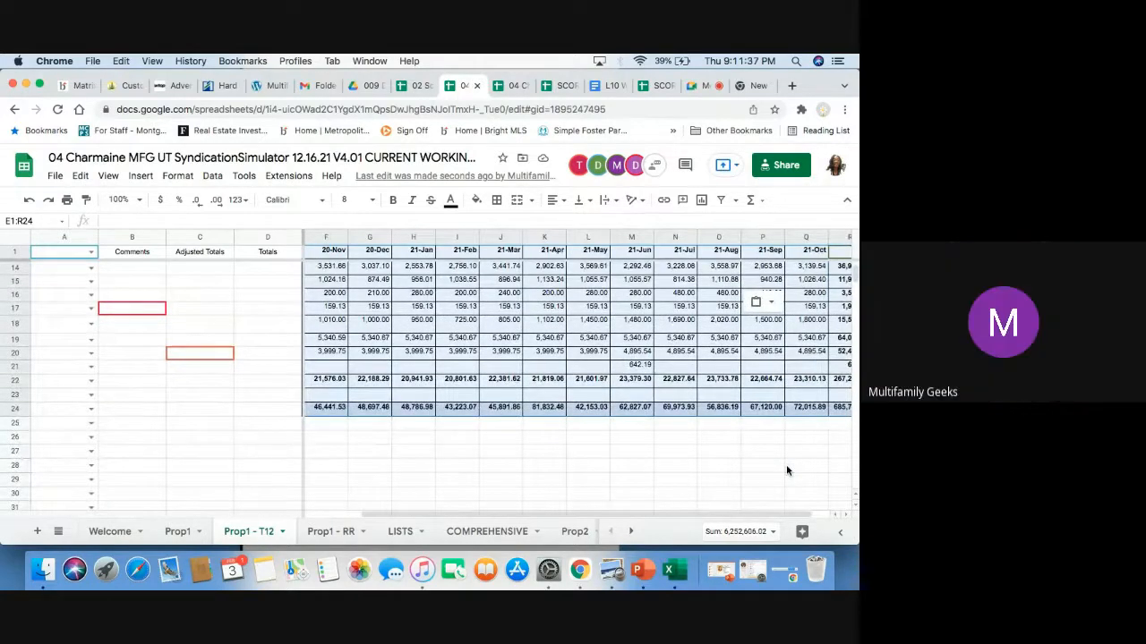
scroll(787, 471, "up", 1)
scroll(786, 470, "up", 5)
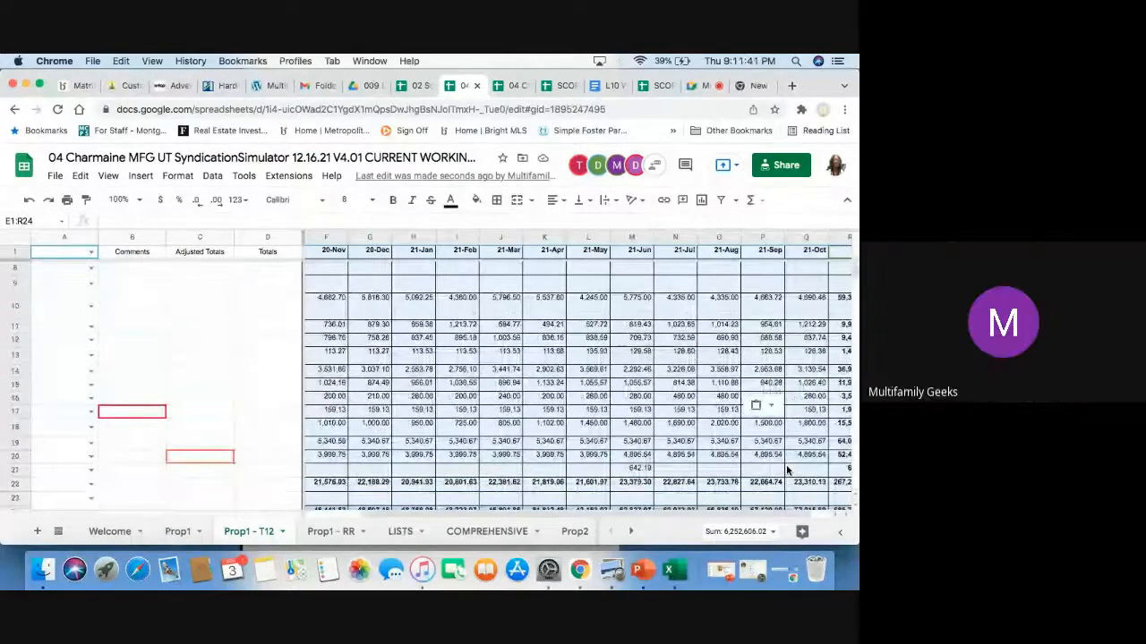
scroll(789, 458, "down", 2)
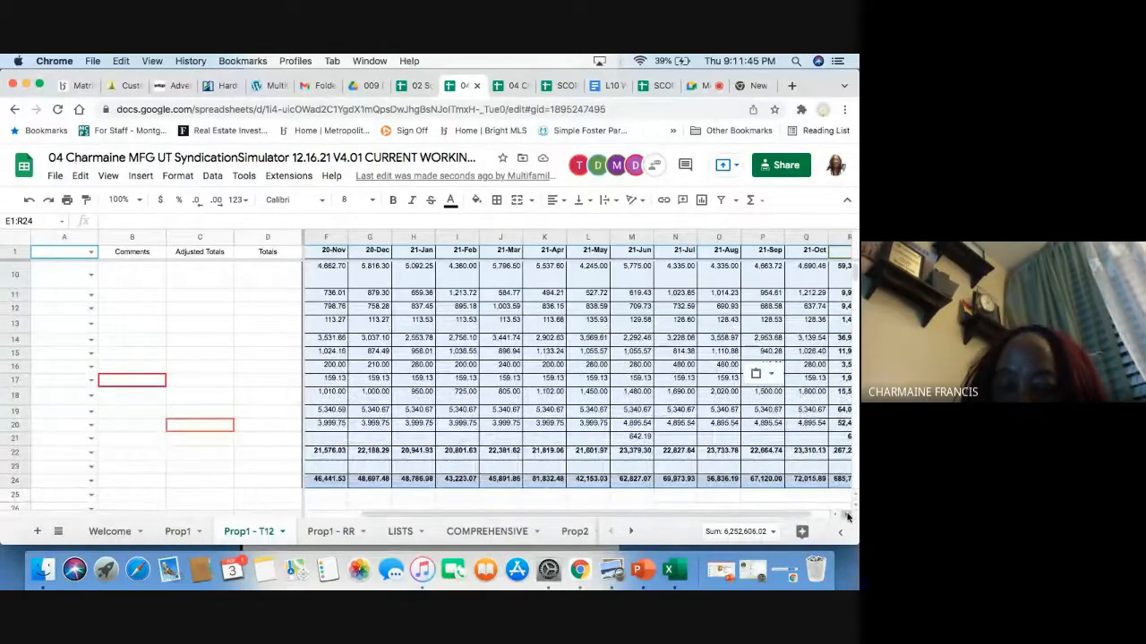
left_click(844, 517)
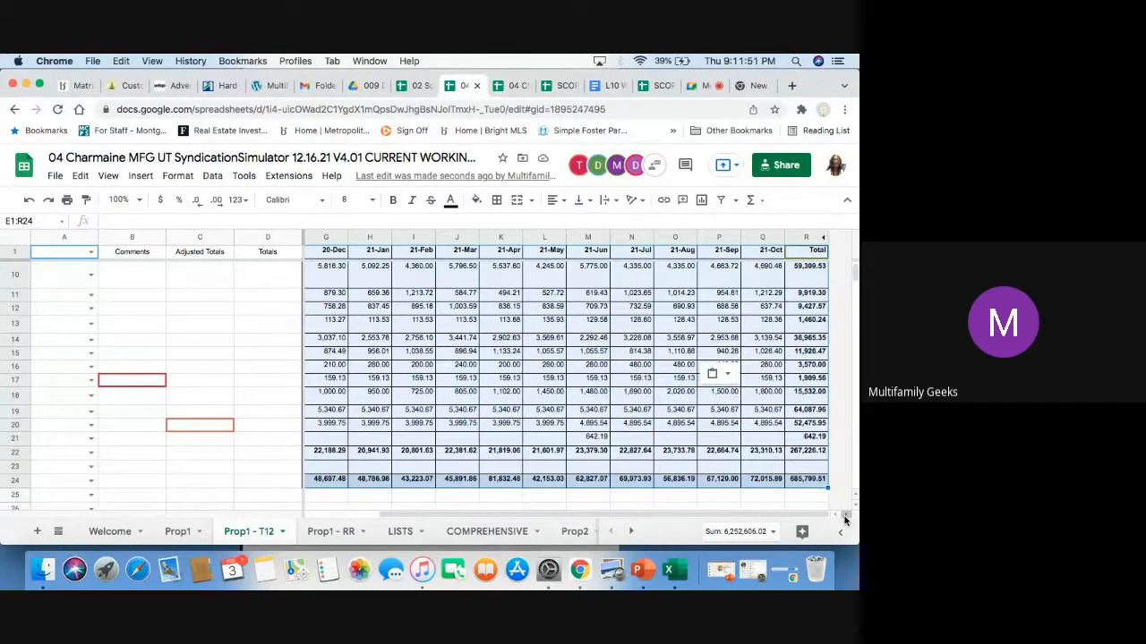
Step: Review the T12 rows alongside the empty Comments, Adjusted Totals and Totals columns, from the sheet's last row back to the income lines
left_click(245, 369)
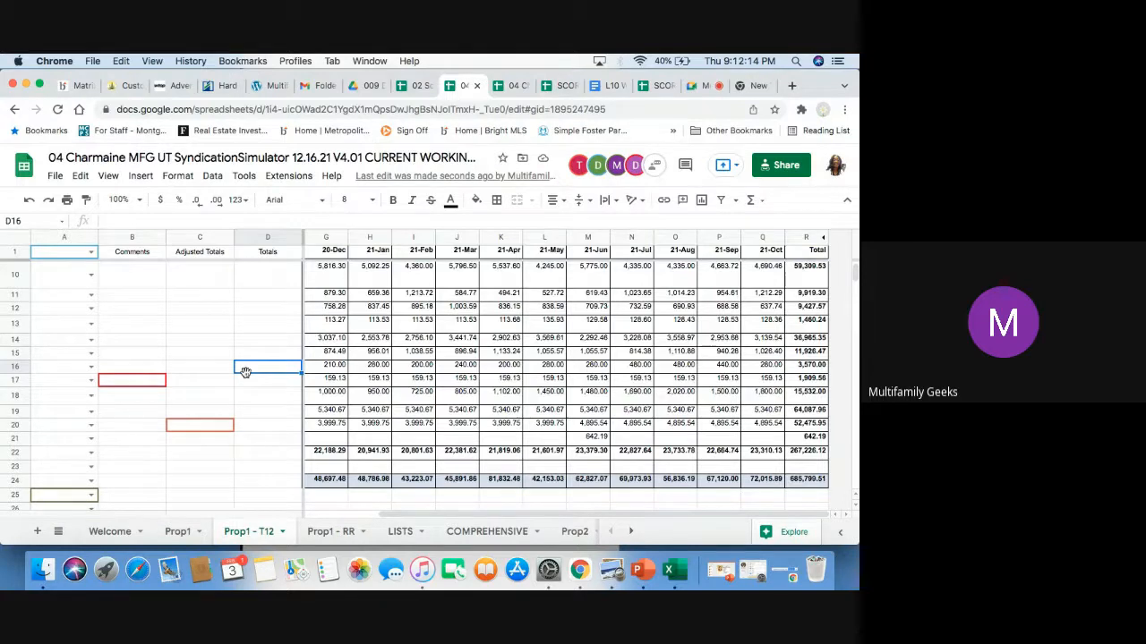
scroll(247, 334, "down", 3)
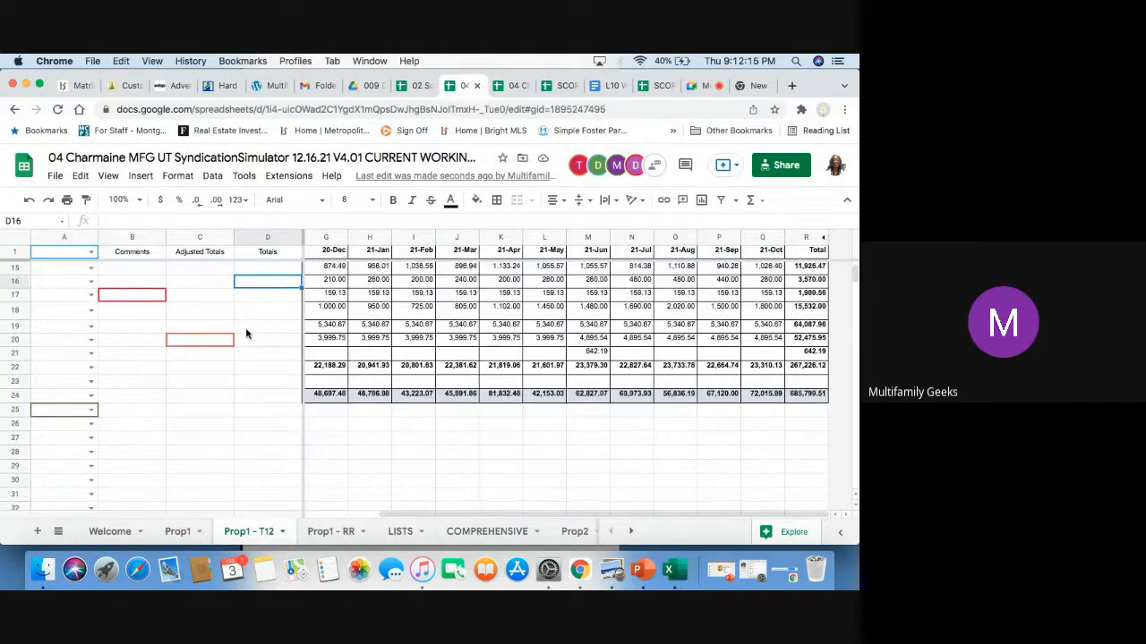
scroll(247, 334, "down", 1)
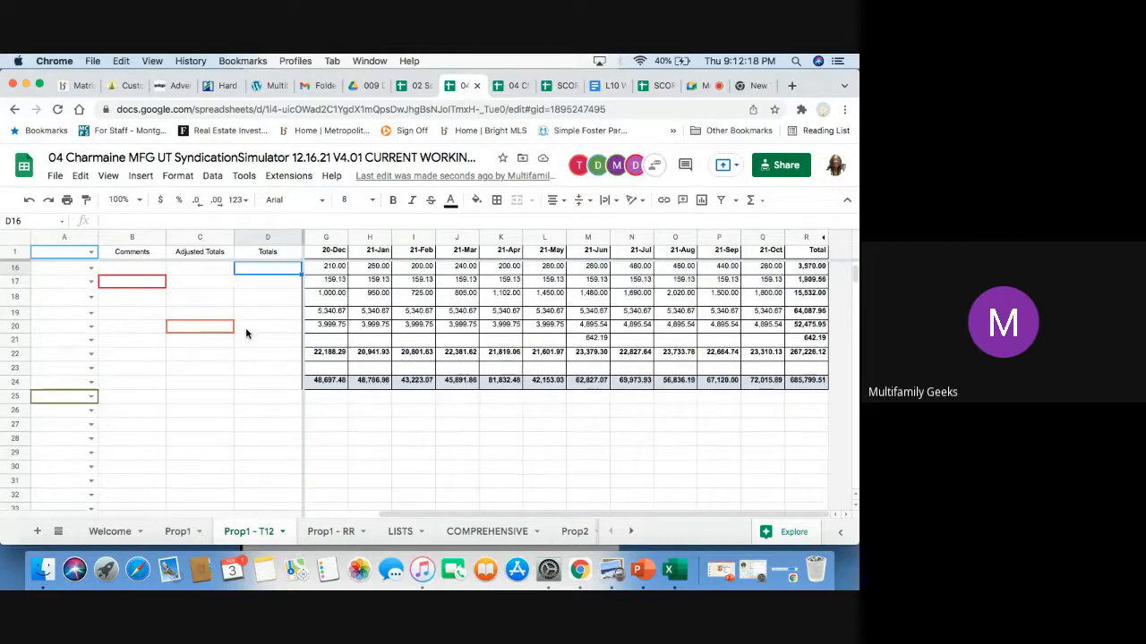
scroll(247, 334, "up", 5)
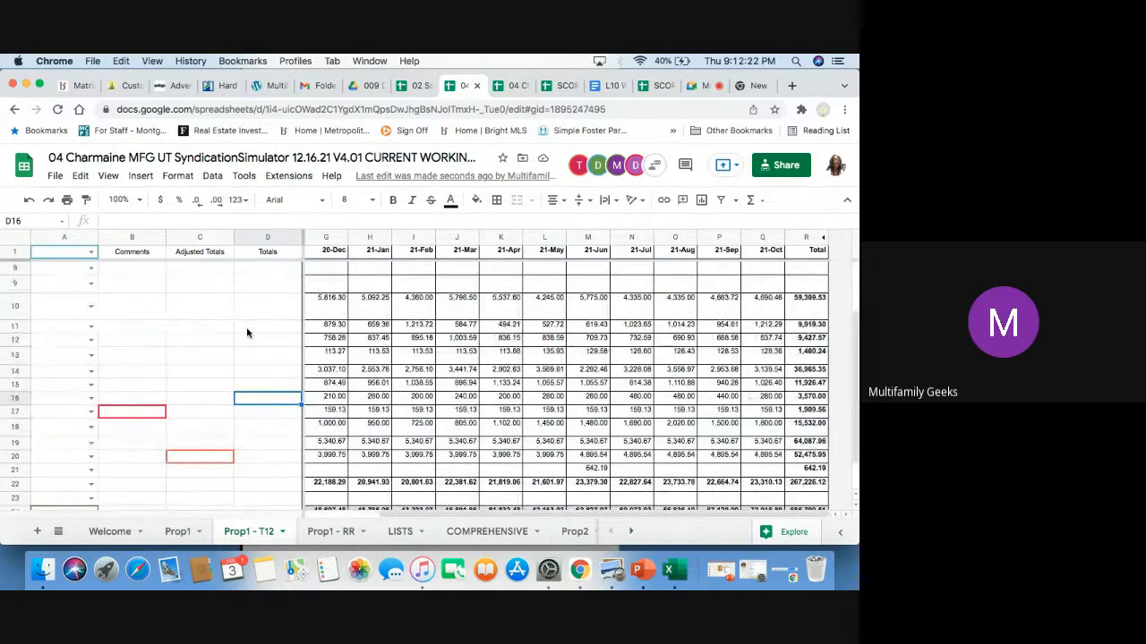
scroll(247, 334, "down", 1)
scroll(247, 334, "down", 2)
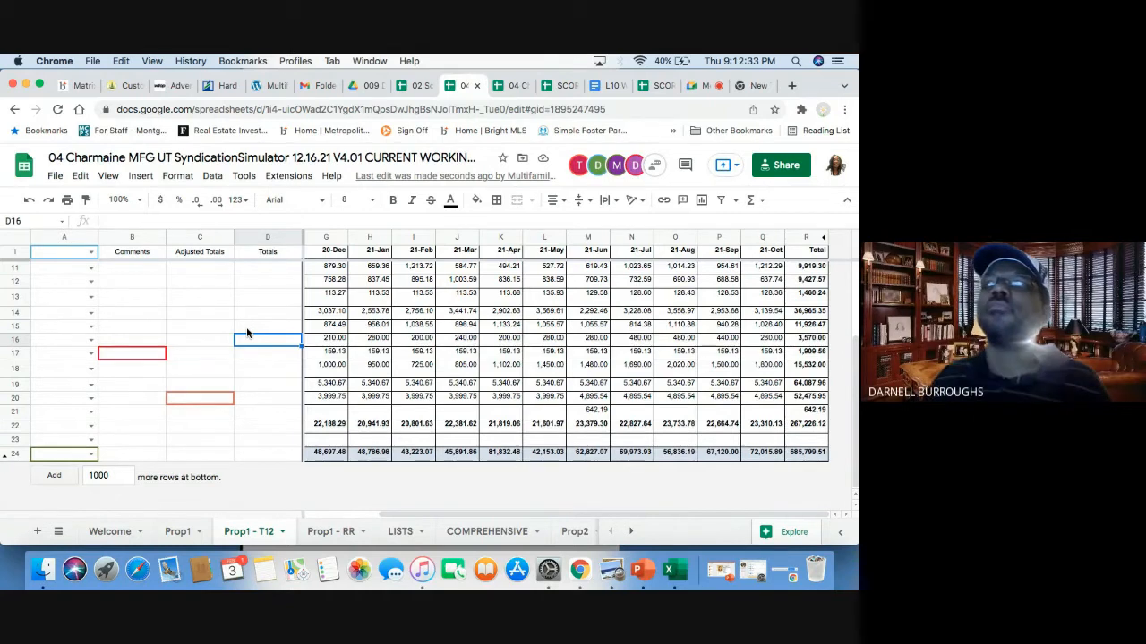
scroll(248, 333, "up", 3)
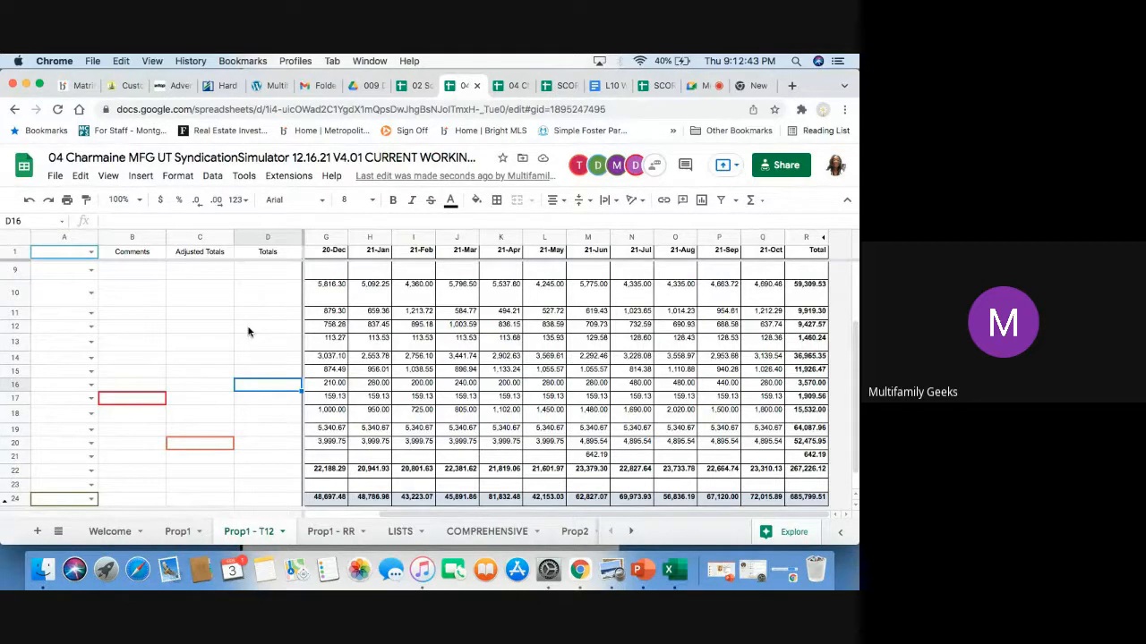
scroll(248, 332, "down", 2)
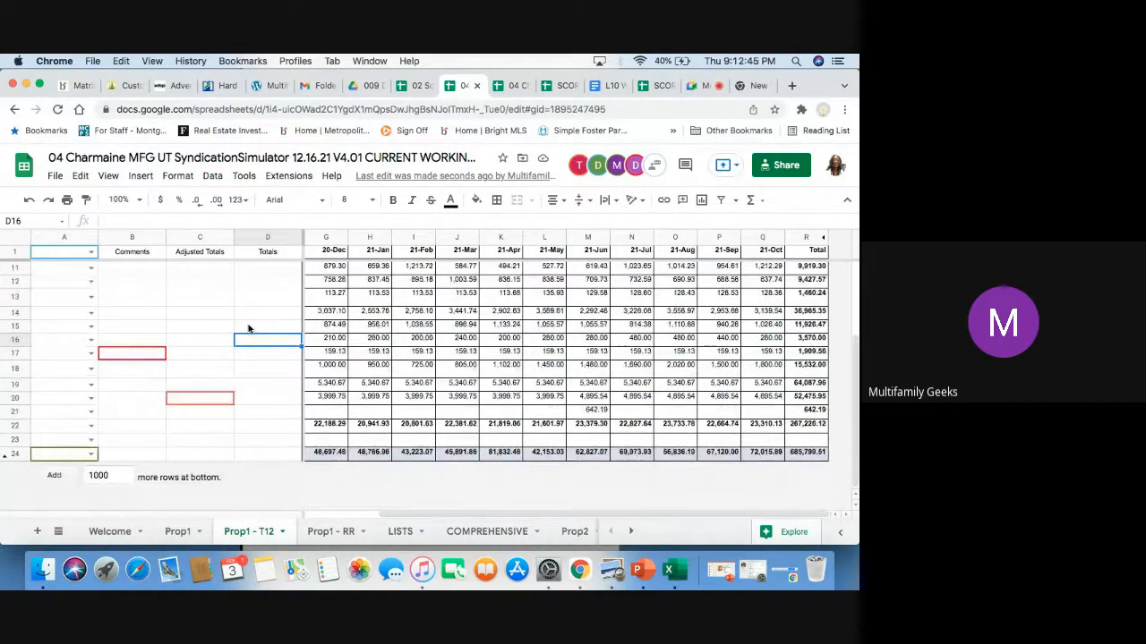
scroll(249, 330, "up", 4)
scroll(249, 330, "left", 1)
scroll(248, 330, "up", 2)
scroll(248, 329, "left", 1)
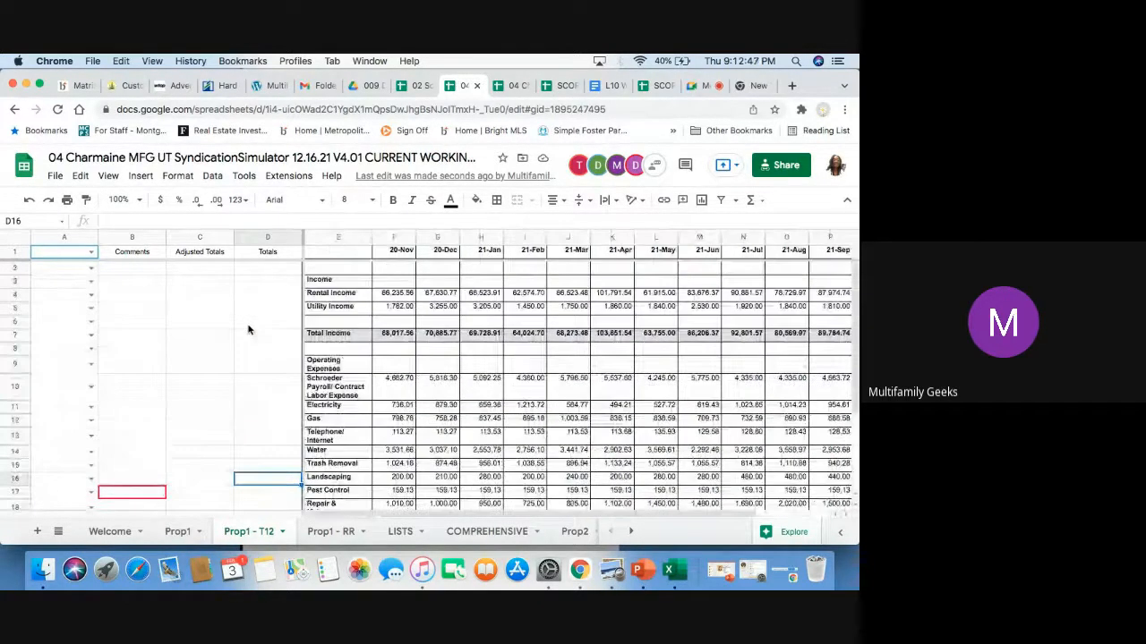
scroll(248, 330, "down", 5)
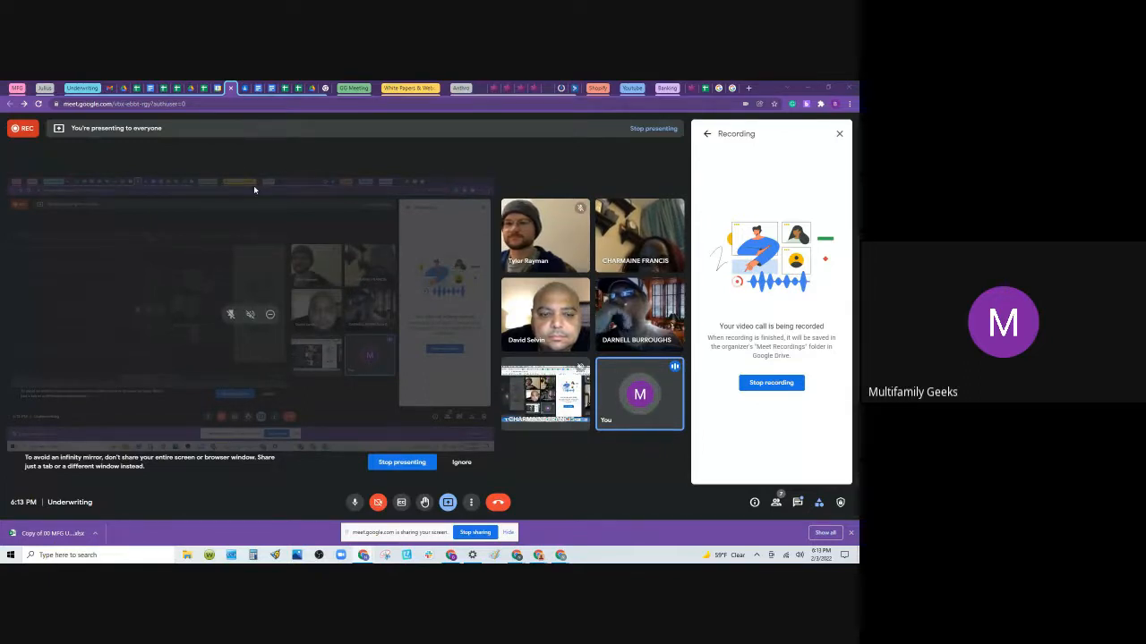
Step: Switch to the SyndicationSimulator working copy and clear all formatting from the pasted T12 table in E1:R24
left_click(136, 88)
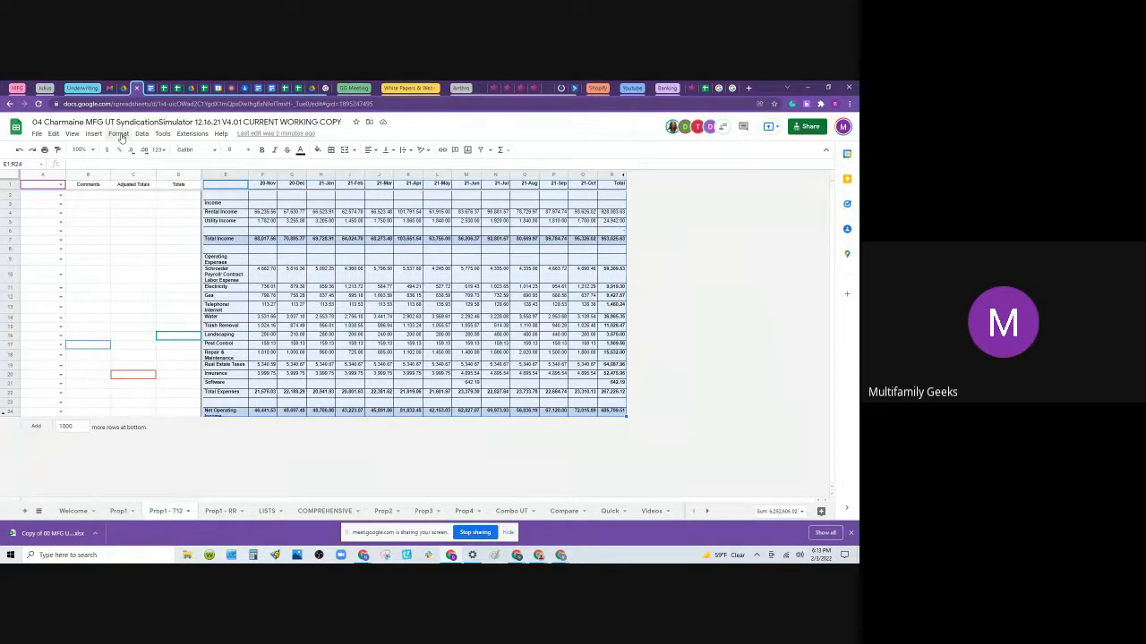
left_click(226, 90)
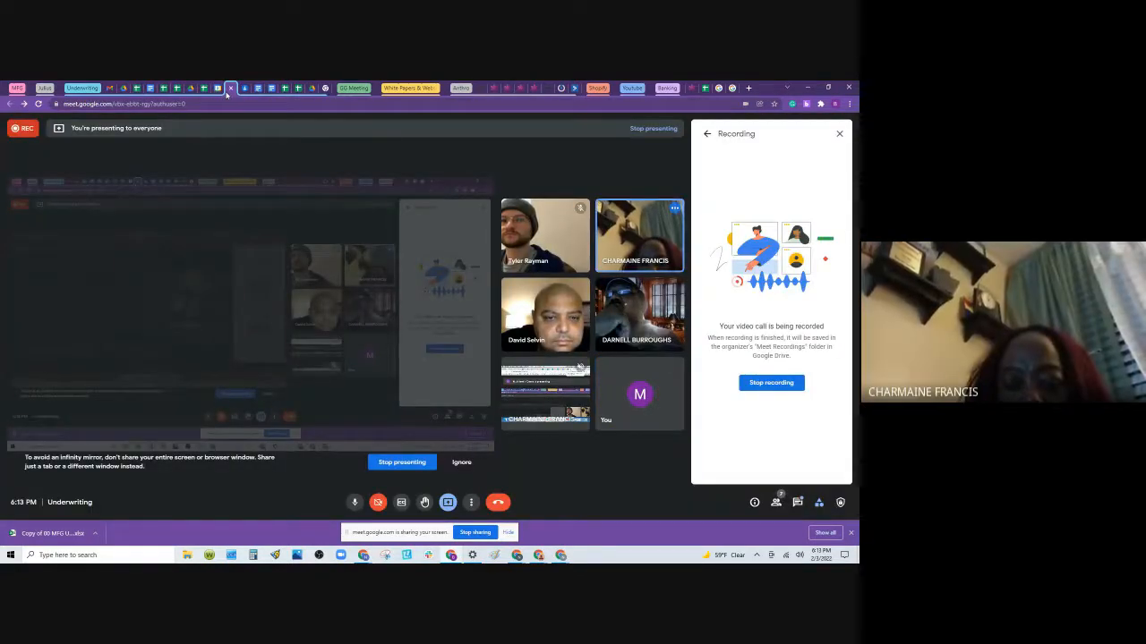
left_click(136, 89)
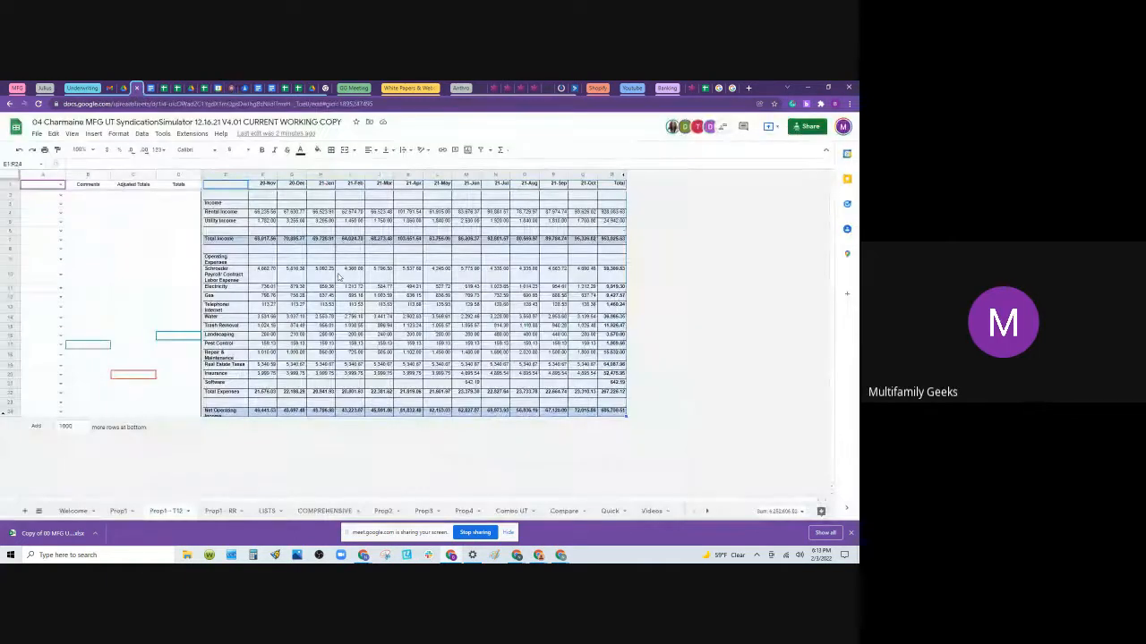
left_click(119, 133)
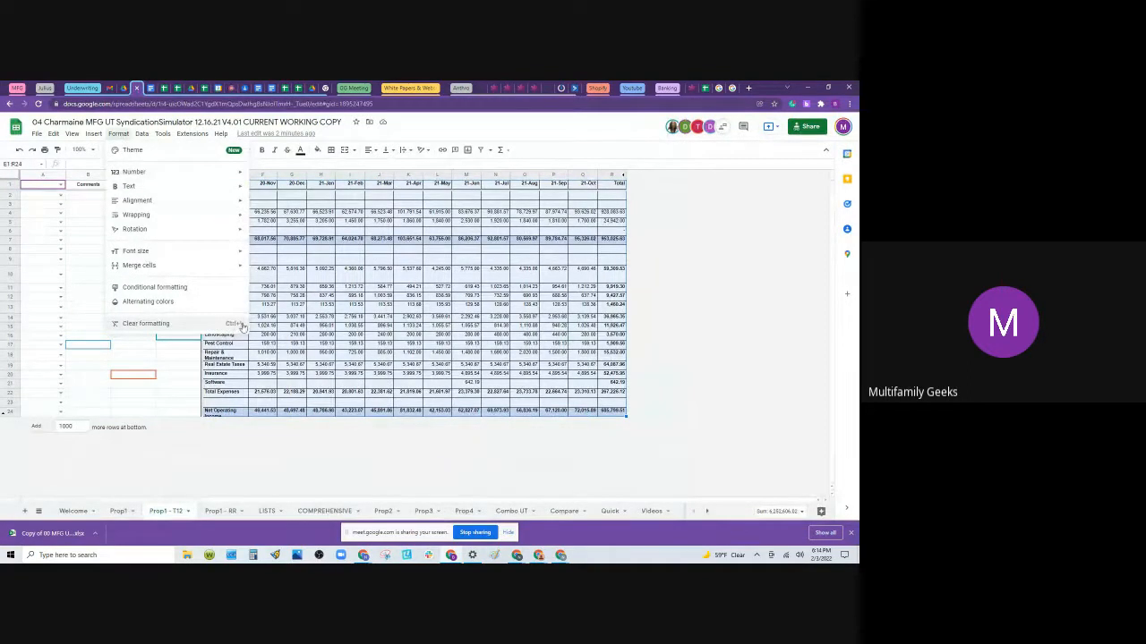
left_click(165, 324)
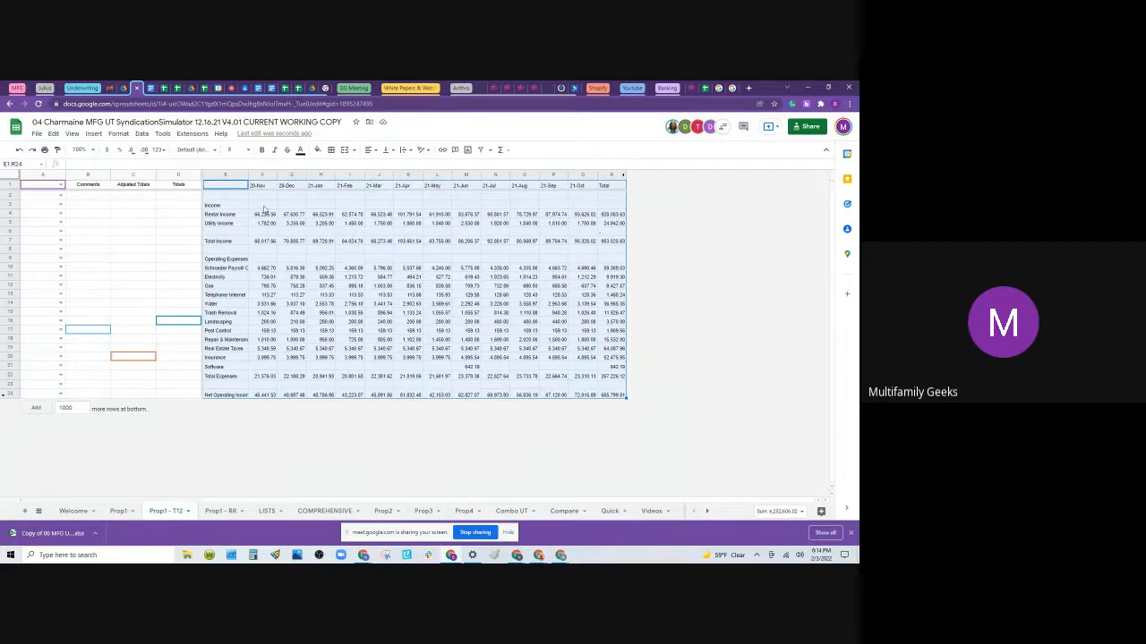
Step: Center the T12 figures in F4:R24 horizontally and vertically, and set their text to wrap
left_click(263, 215)
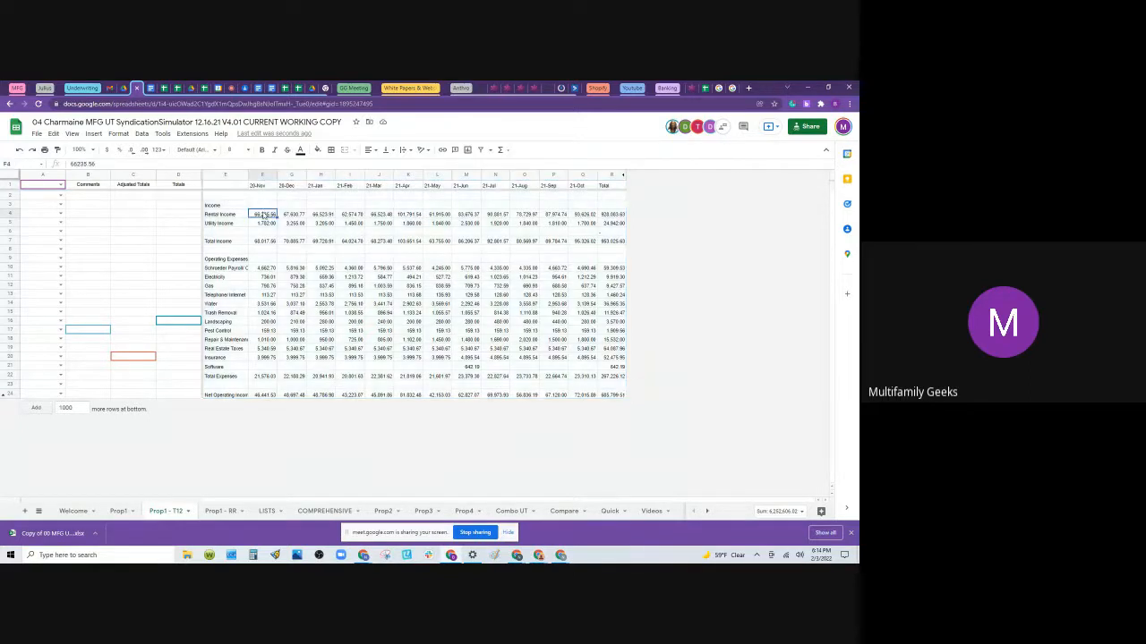
left_click(612, 396, "shift")
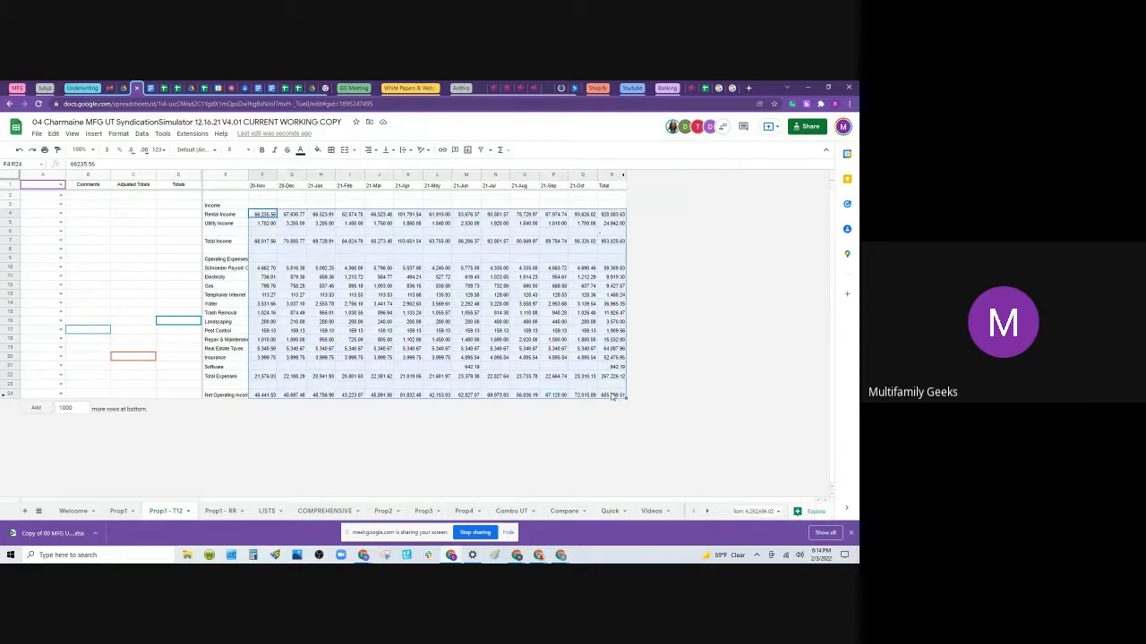
left_click(370, 152)
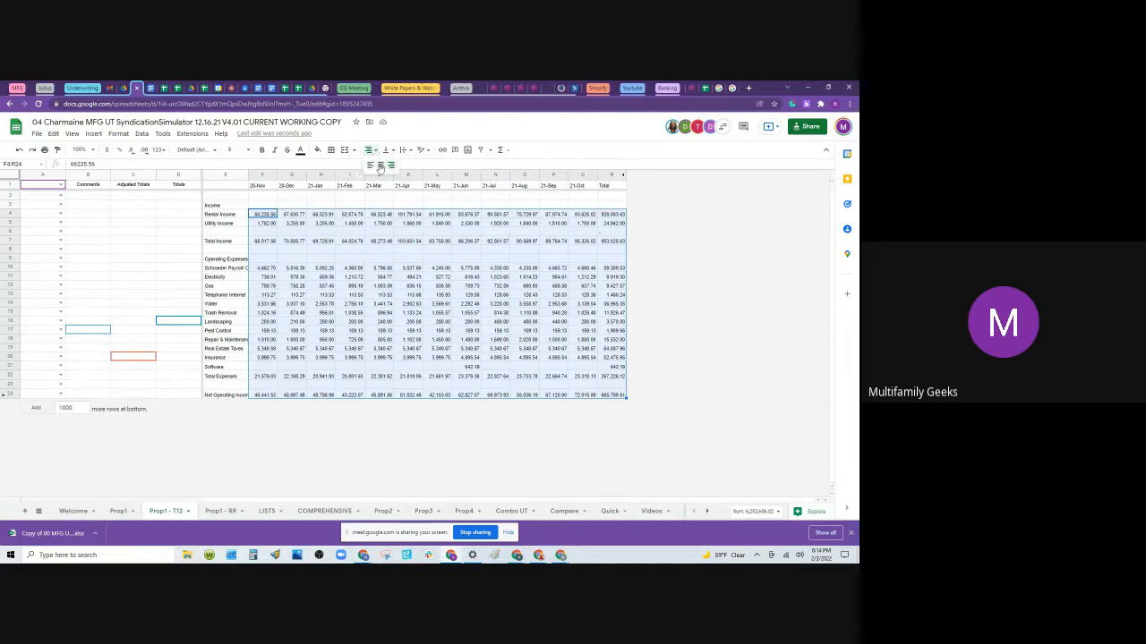
left_click(379, 167)
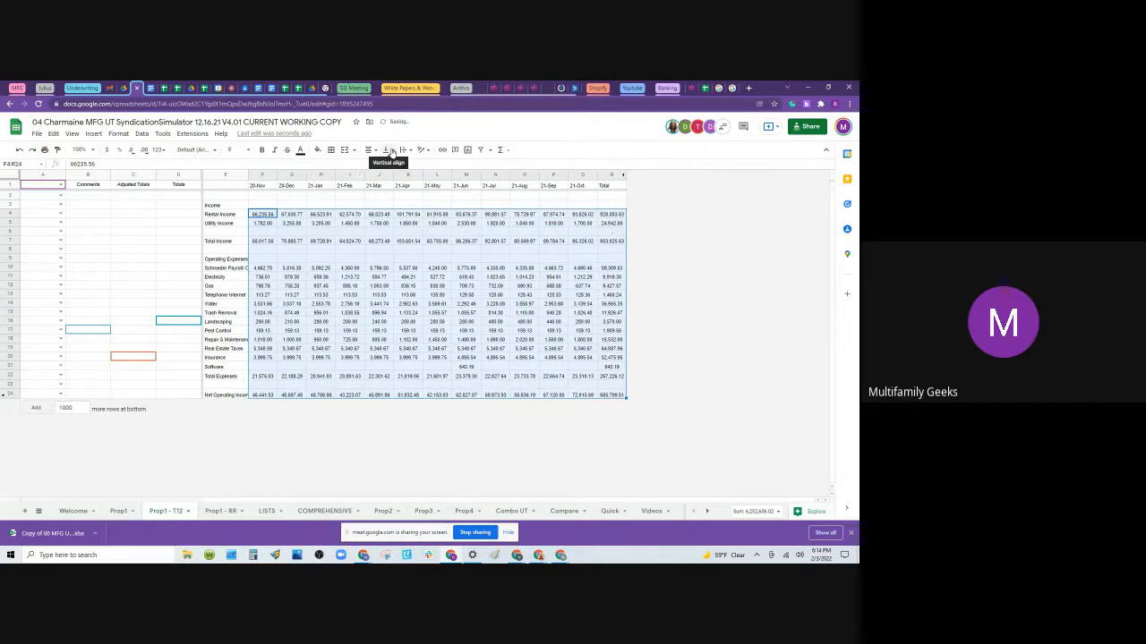
left_click(386, 150)
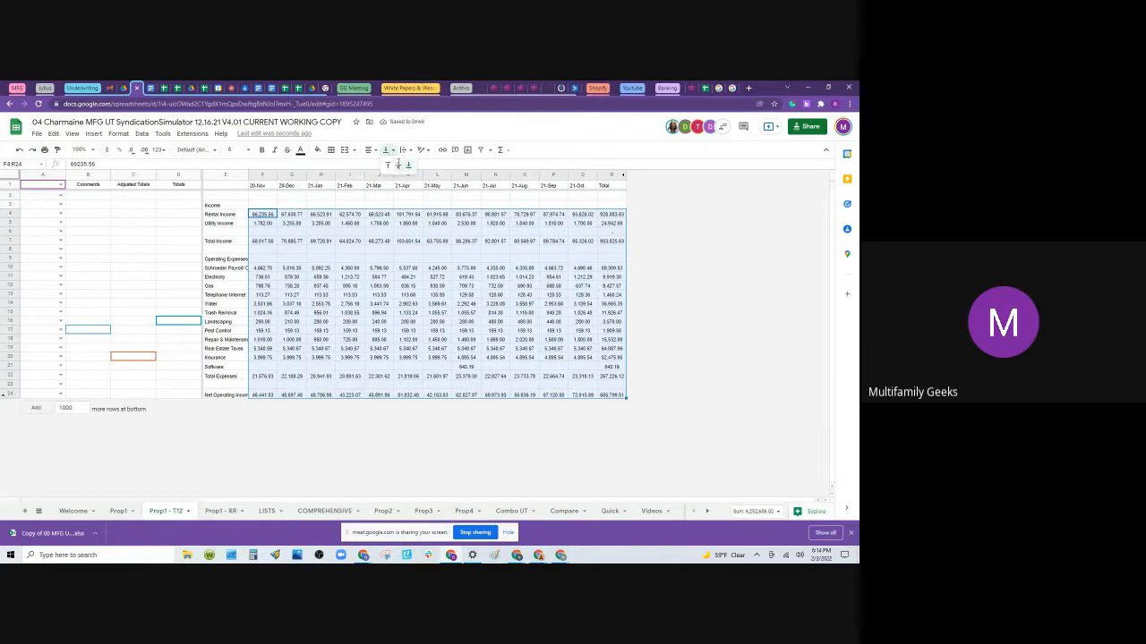
left_click(397, 163)
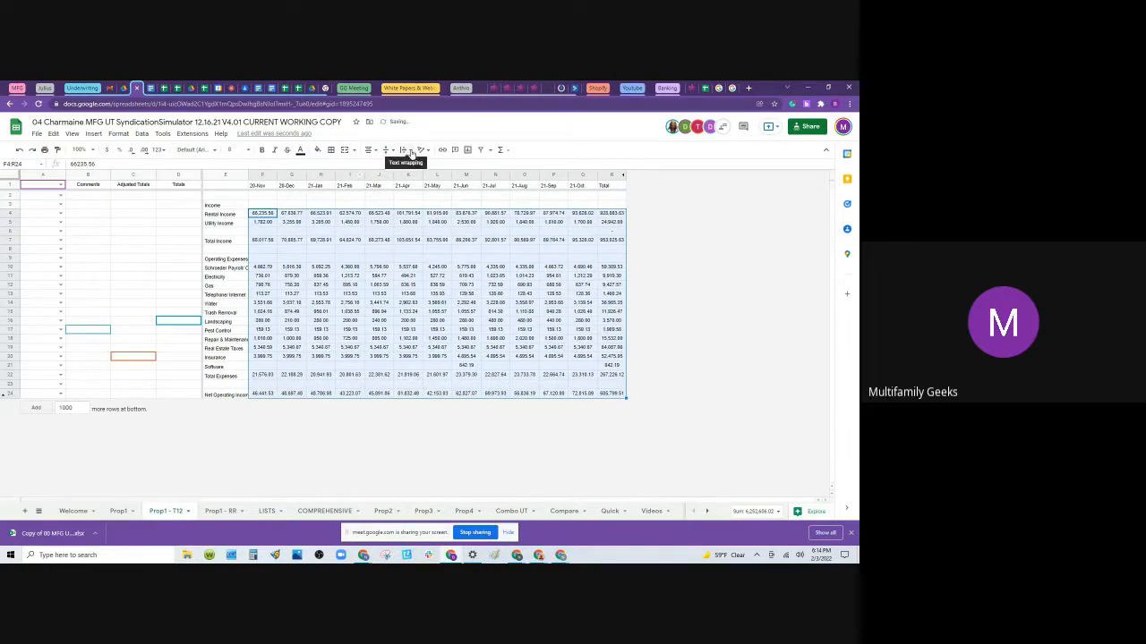
left_click(408, 150)
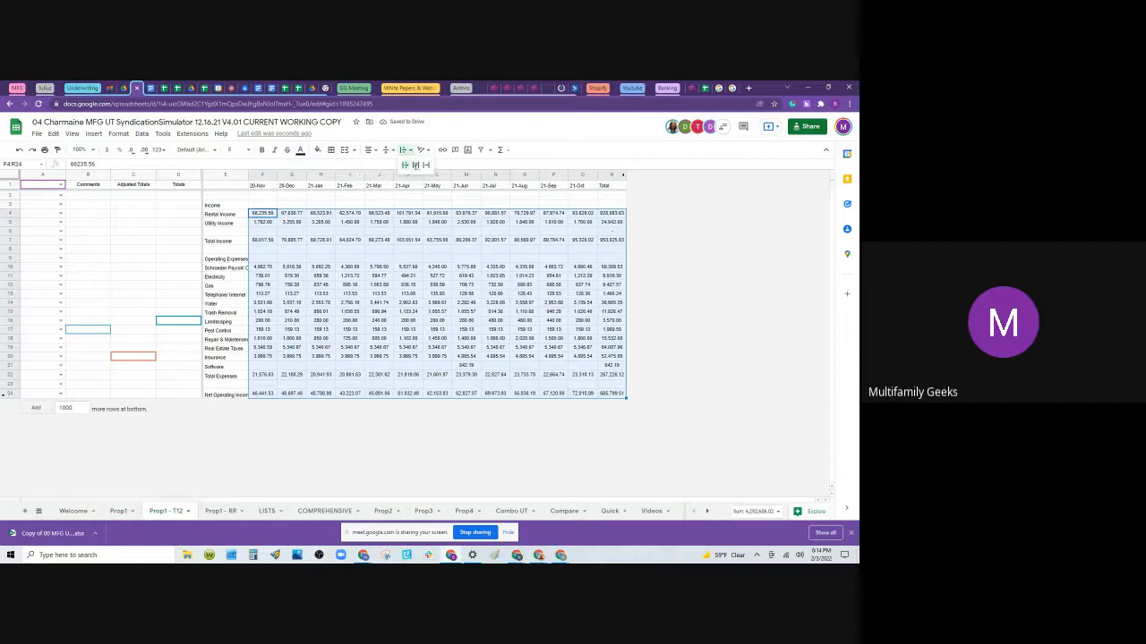
left_click(415, 165)
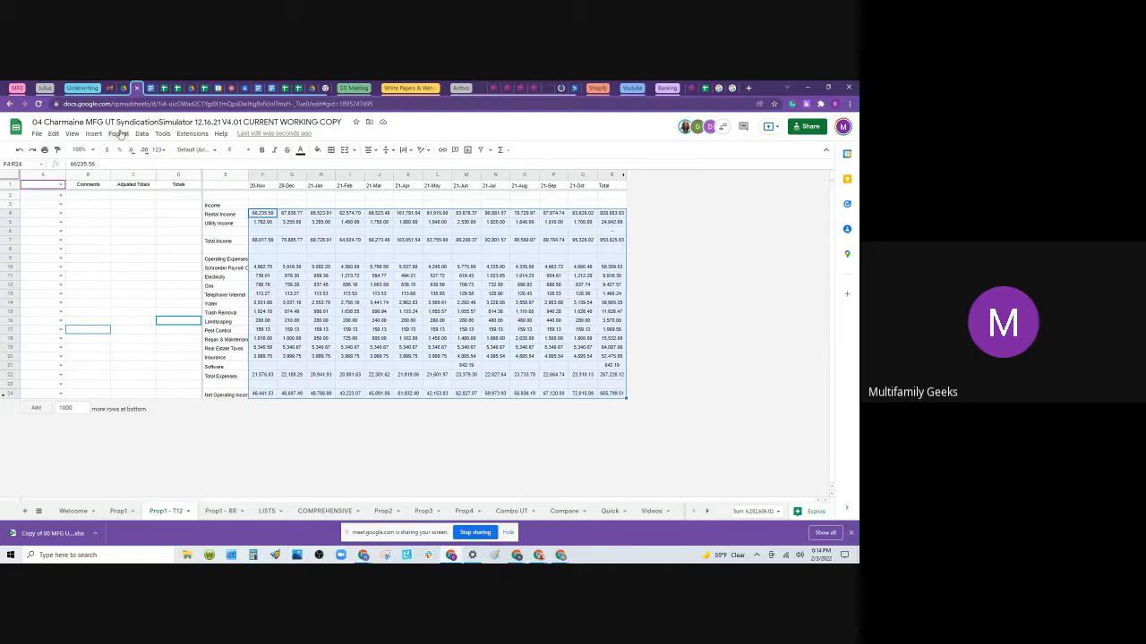
Step: Format the T12 figures in F4:R24 as numbers with no decimal places
left_click(120, 134)
mouse_move(125, 173)
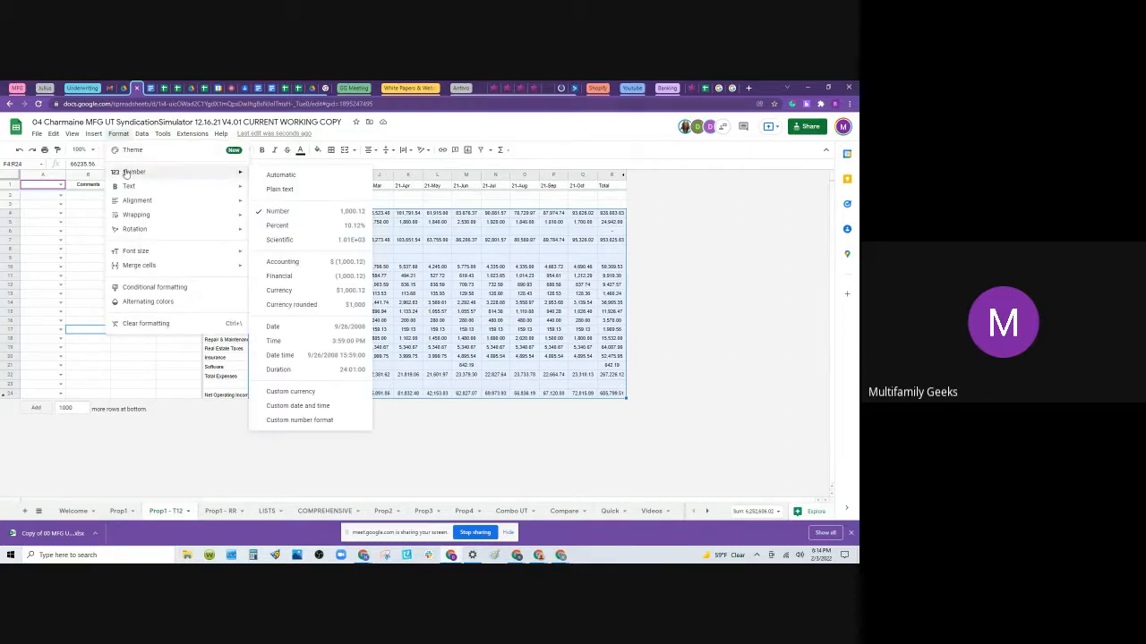
left_click(281, 216)
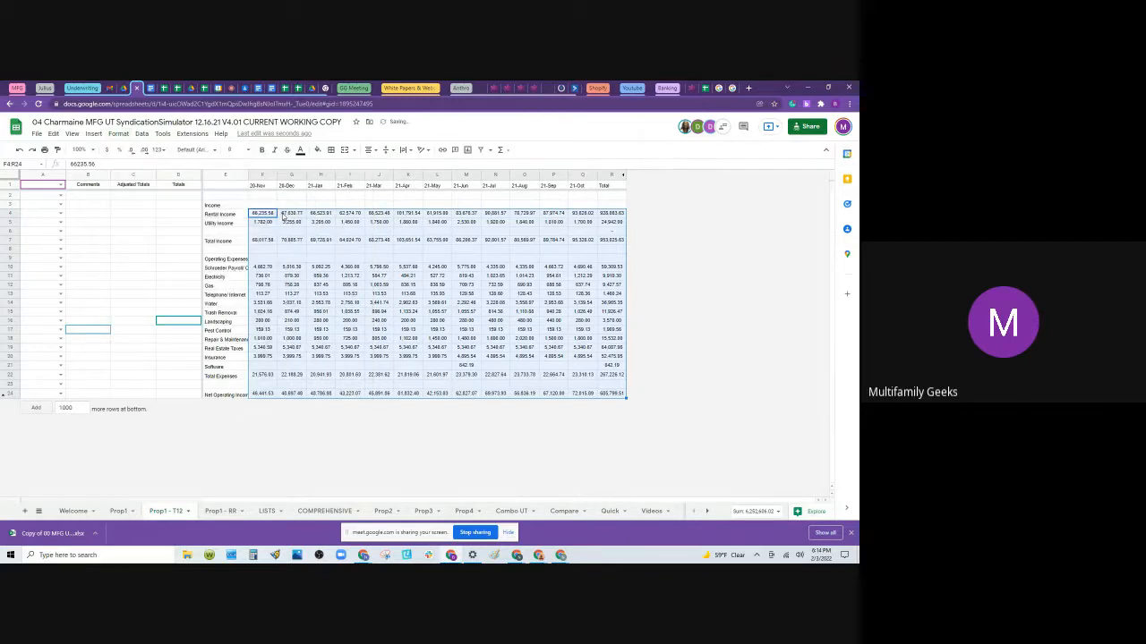
left_click(130, 154)
left_click(130, 154)
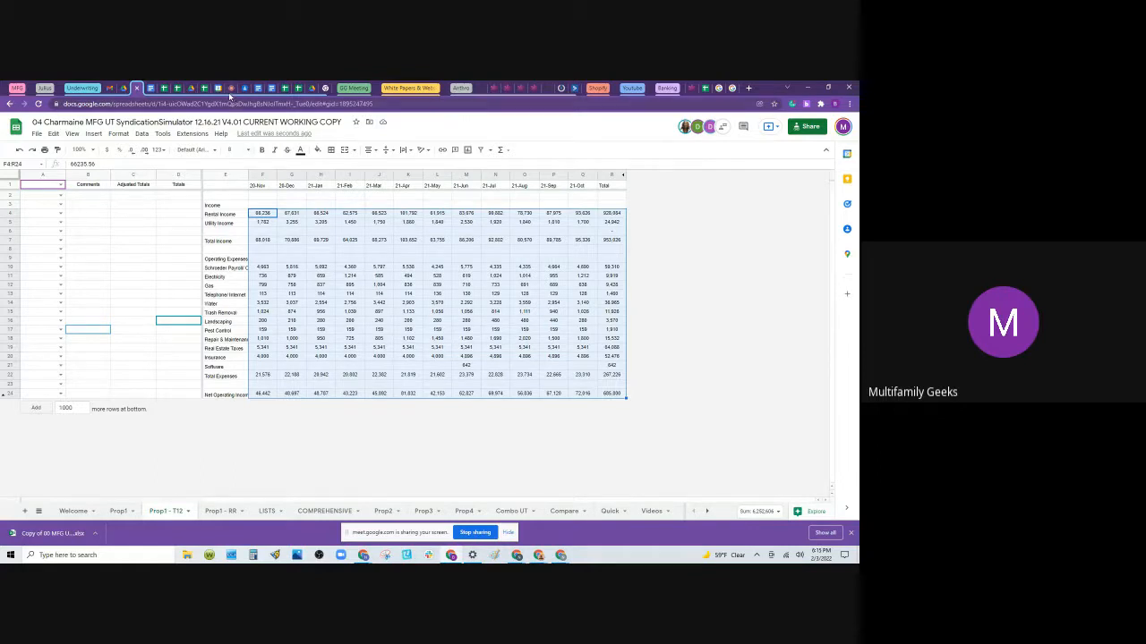
left_click(230, 89)
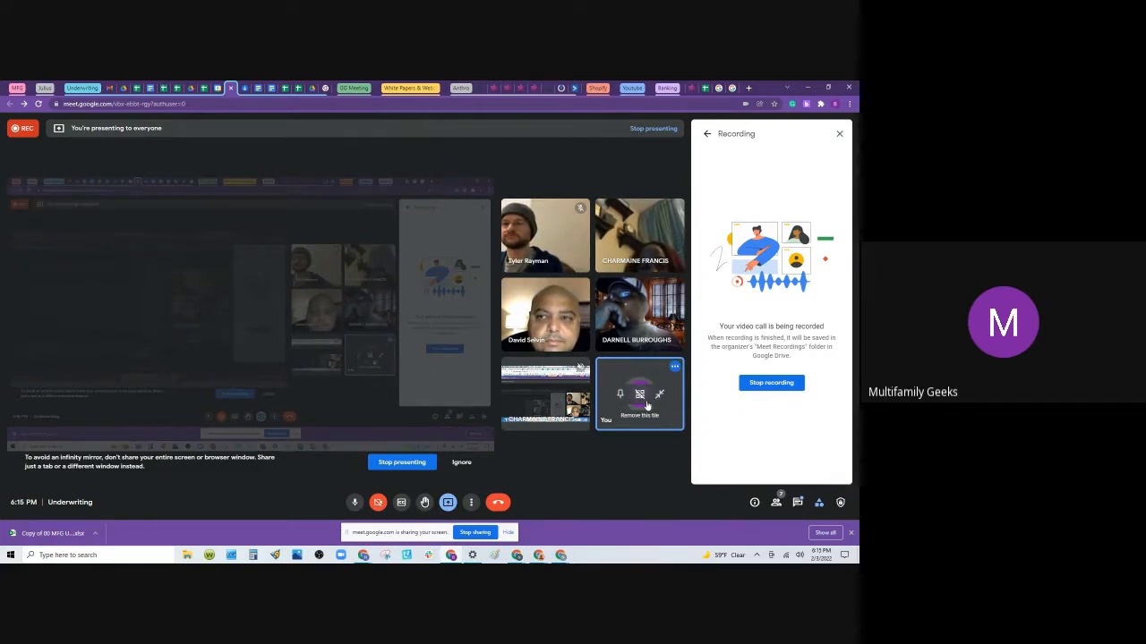
left_click(136, 88)
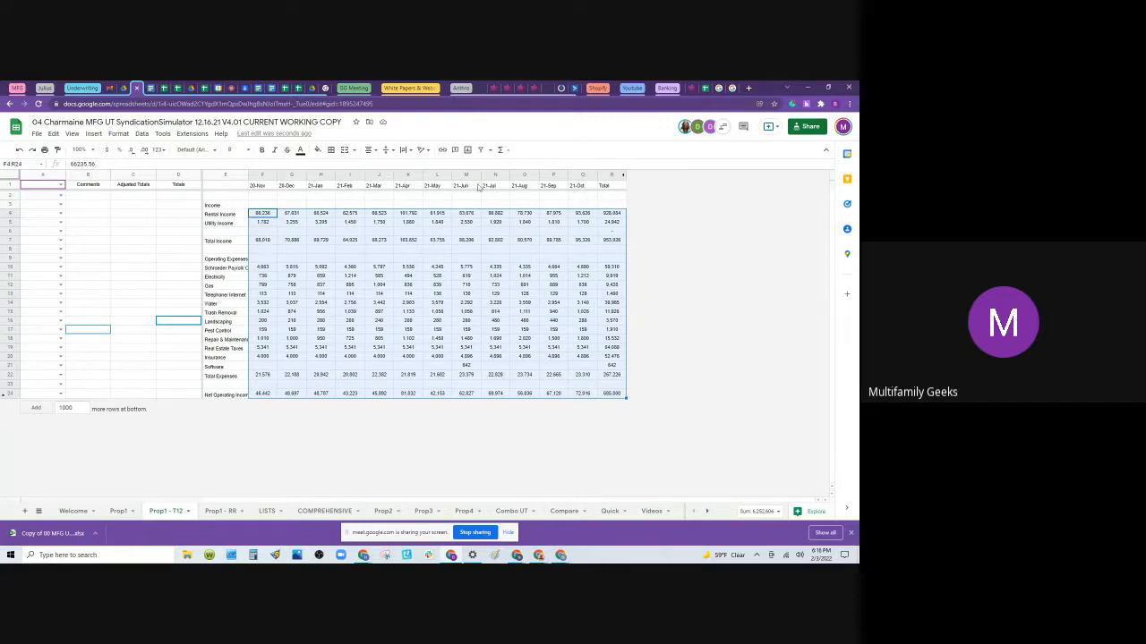
Step: Cut the Total column figures in R2:R24 and paste them into the Totals column starting at D2
left_click(610, 214)
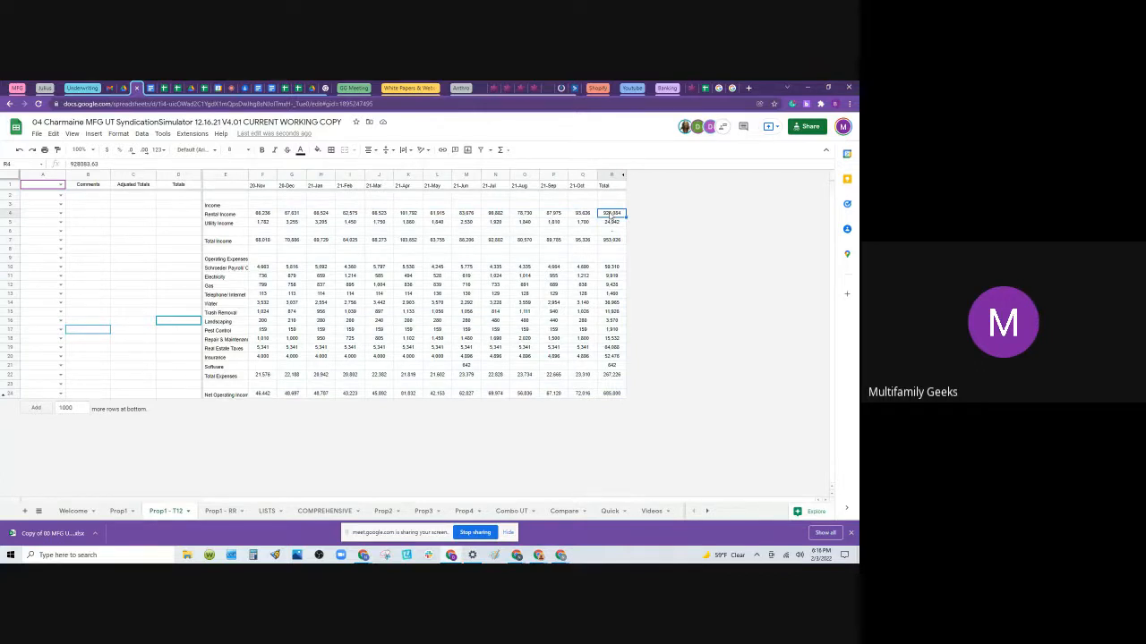
left_click_drag(612, 185, 614, 394)
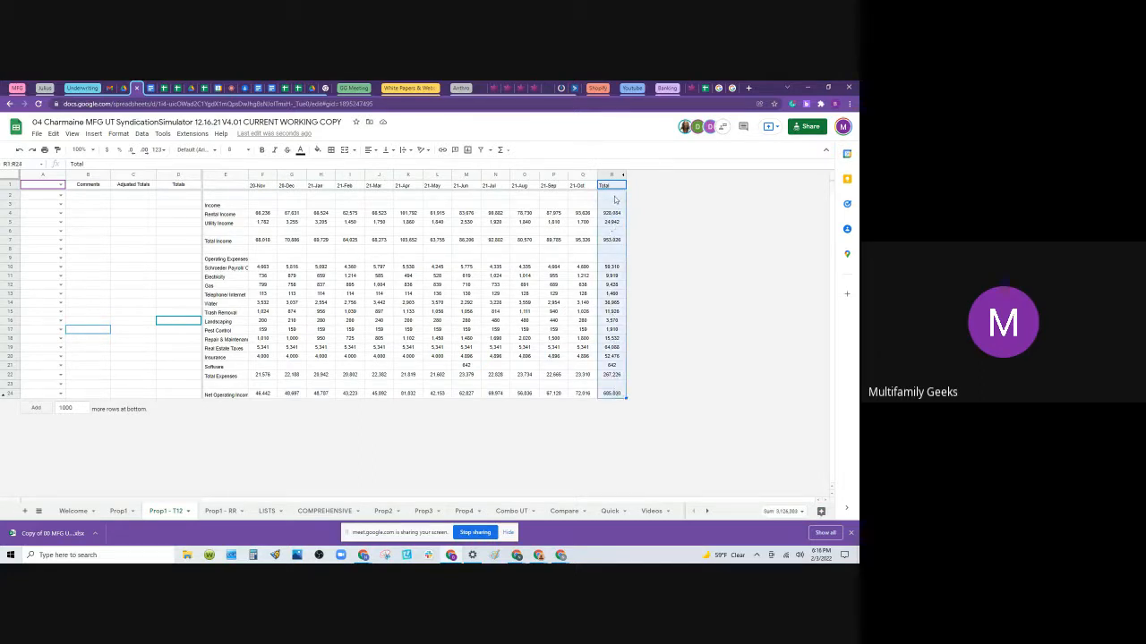
left_click(614, 198)
left_click_drag(614, 197, 612, 398)
right_click(612, 276)
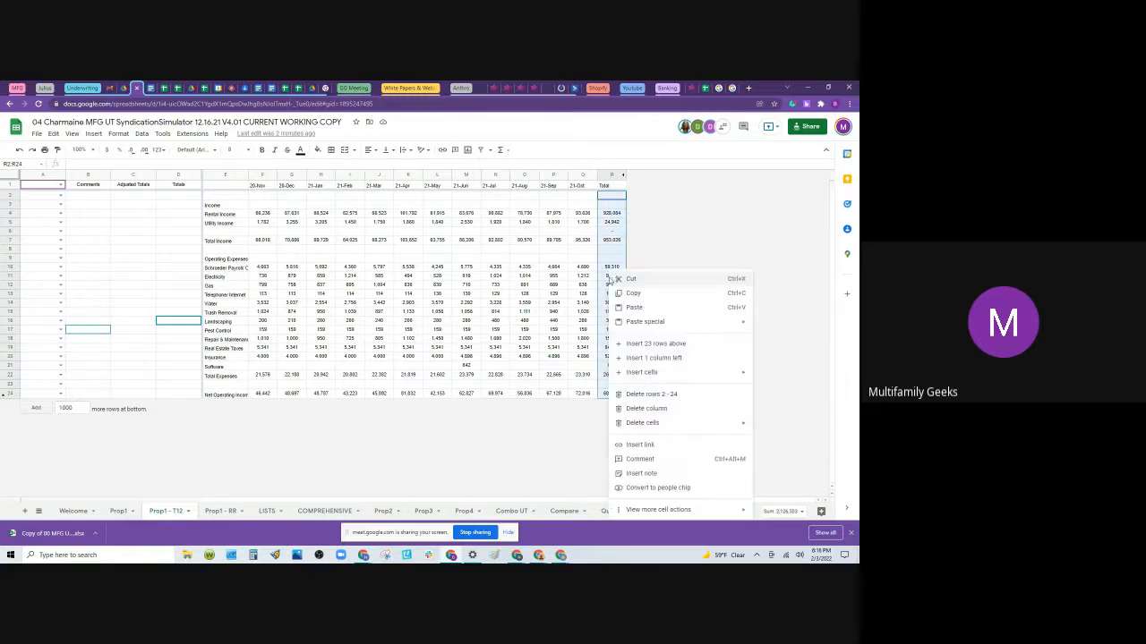
left_click(624, 280)
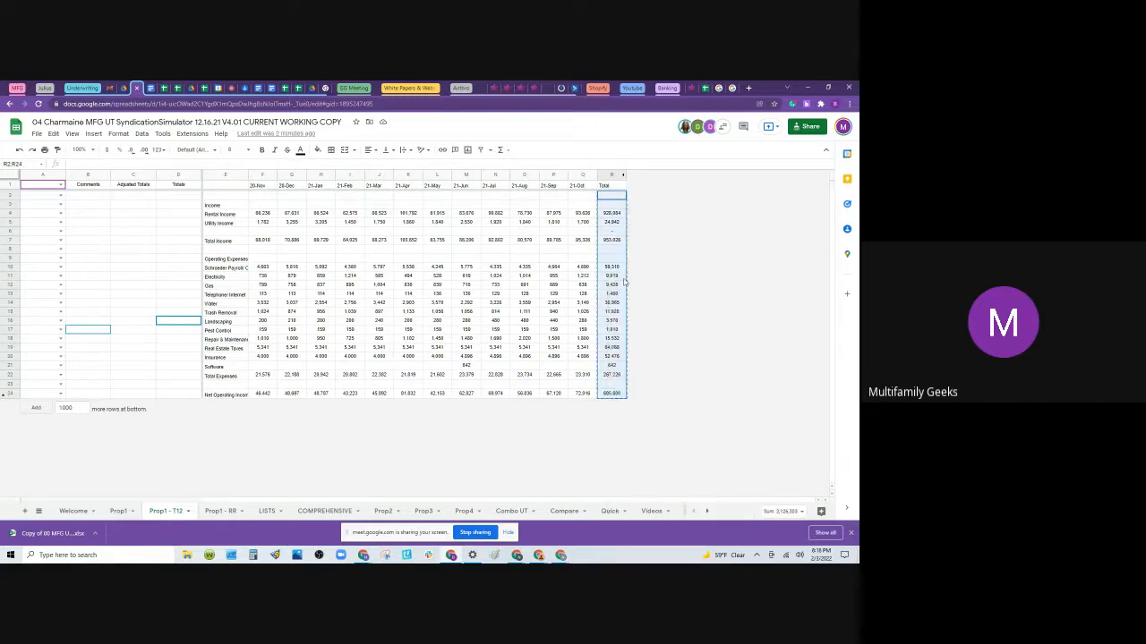
left_click(186, 197)
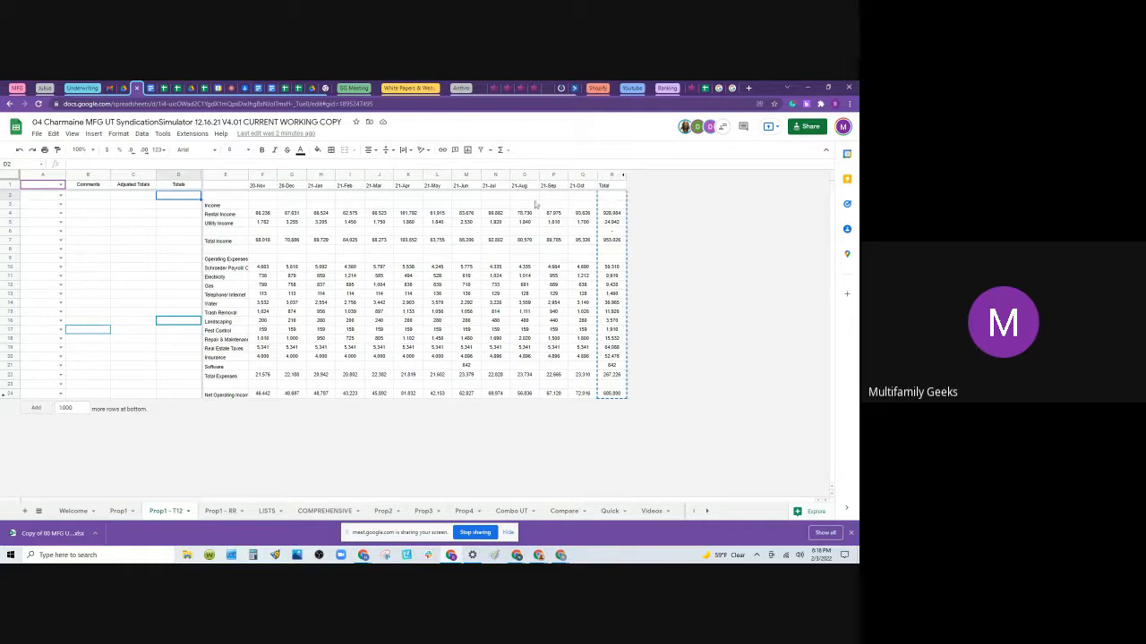
right_click(184, 199)
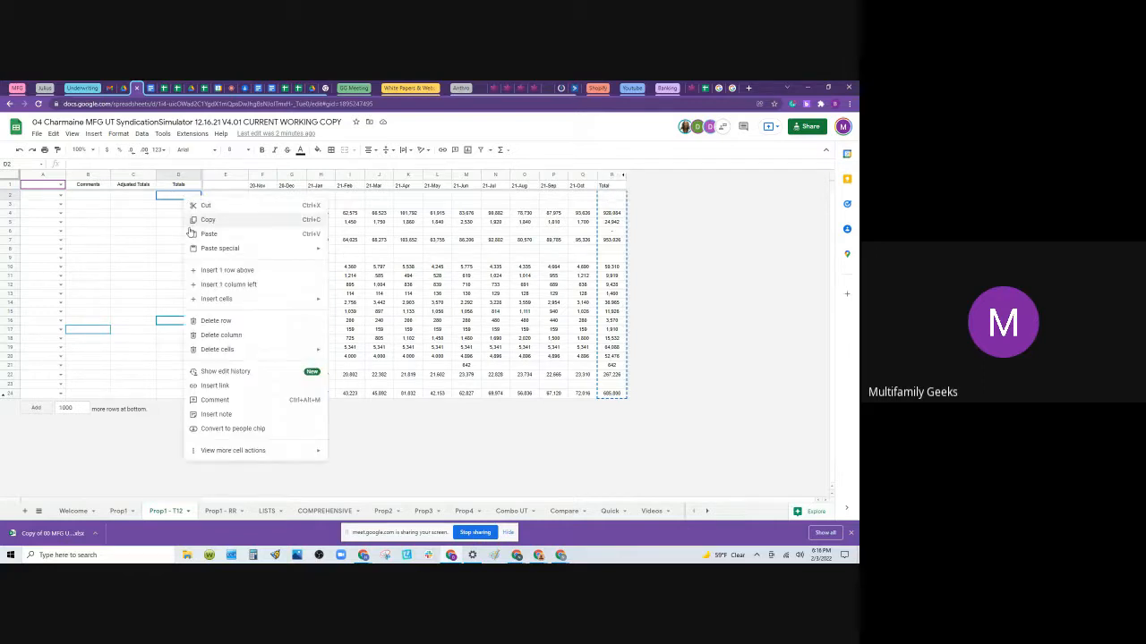
left_click(209, 233)
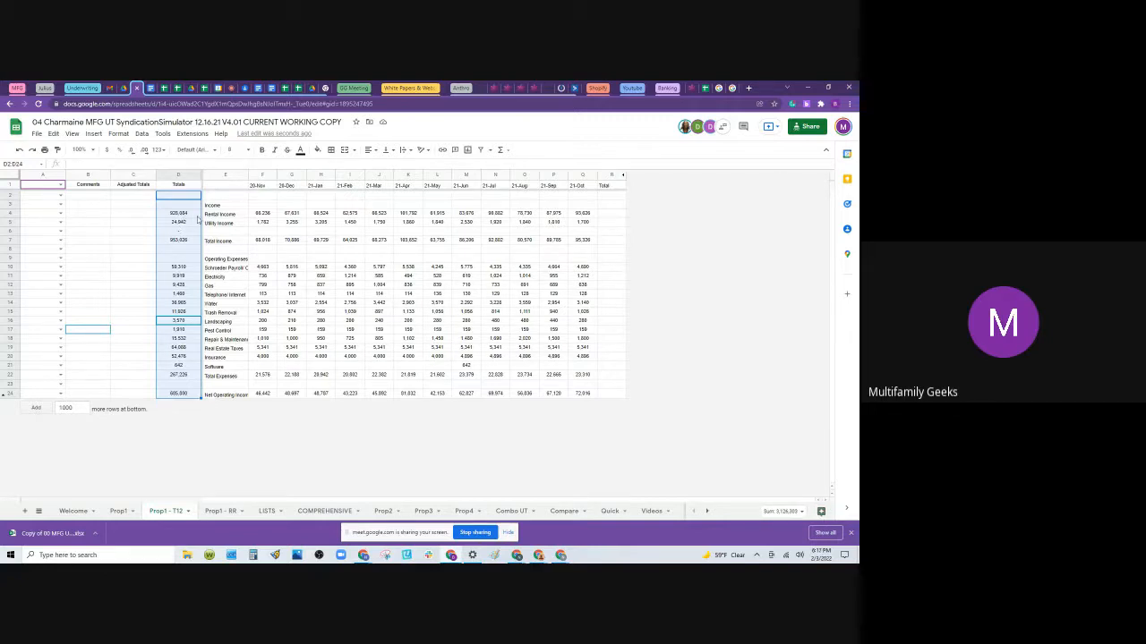
Step: Categorize the Rental Income row as Gross Potential Rent GPR in A4
left_click(237, 224)
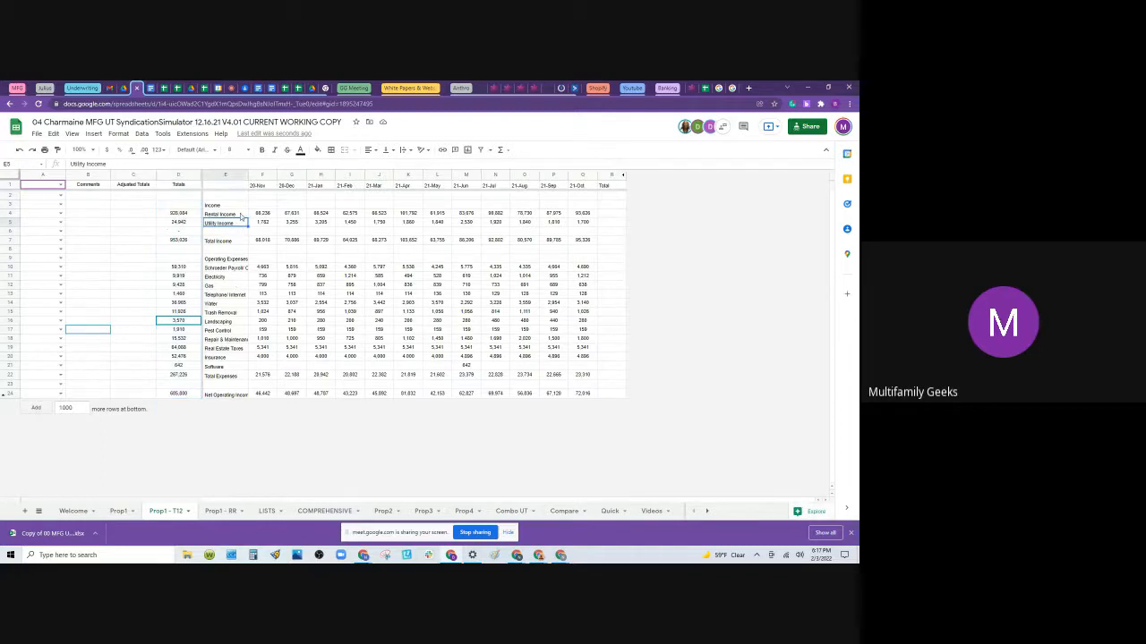
left_click(61, 214)
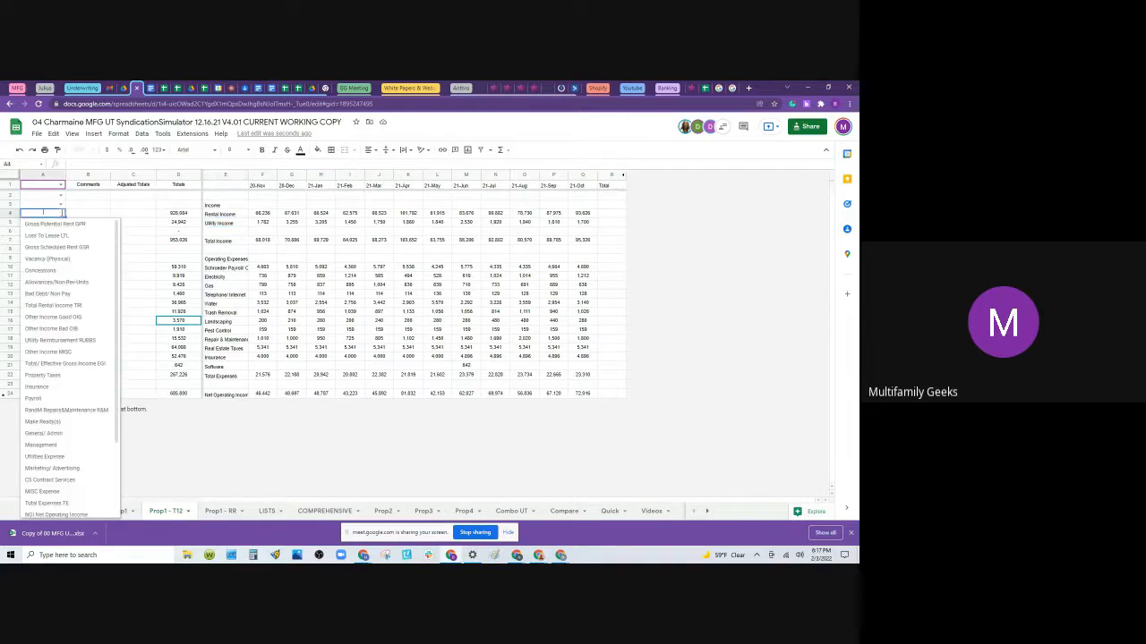
left_click(63, 224)
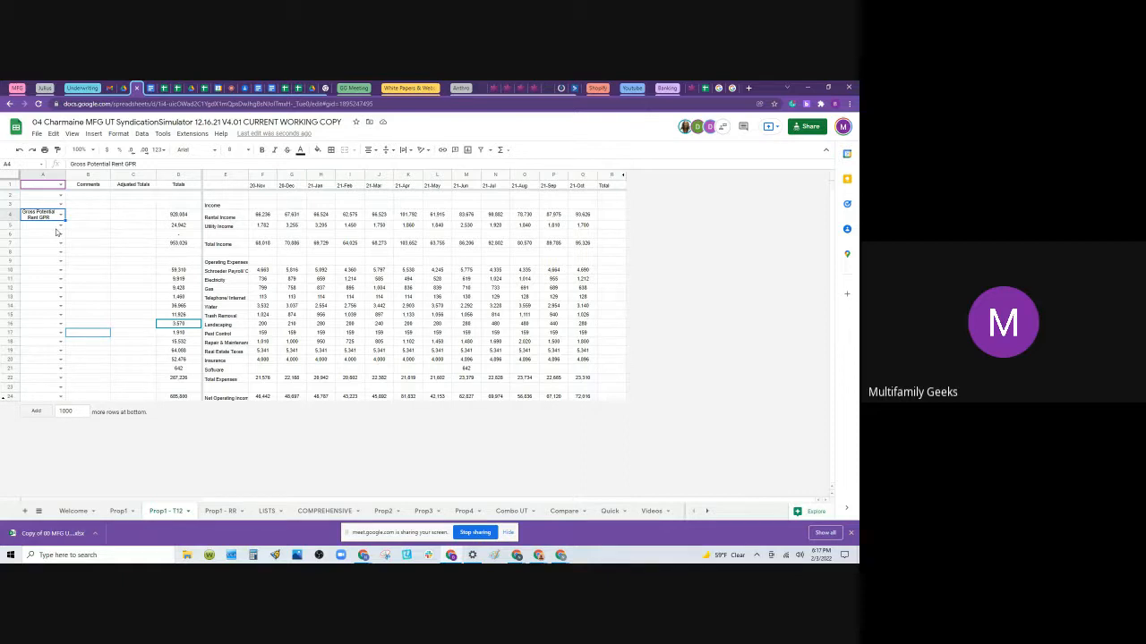
Step: Check the seller's Gross Potential Rent GPR on the Prop1 sheet against the Rental Income total on the Prop1 - T12 sheet
left_click(119, 513)
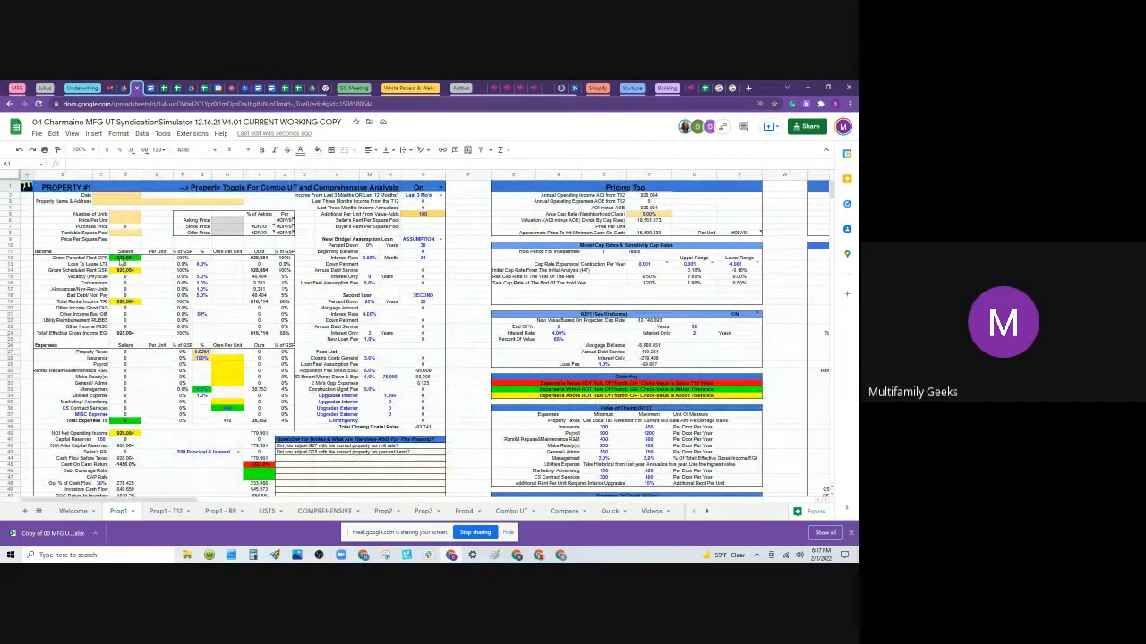
left_click(122, 262)
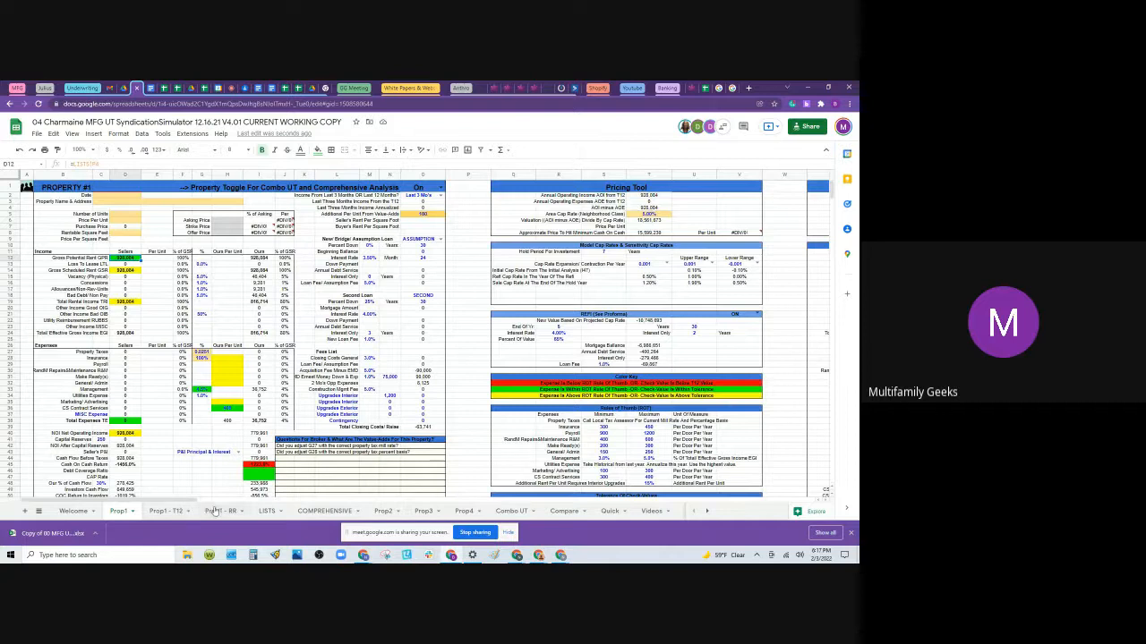
left_click(167, 511)
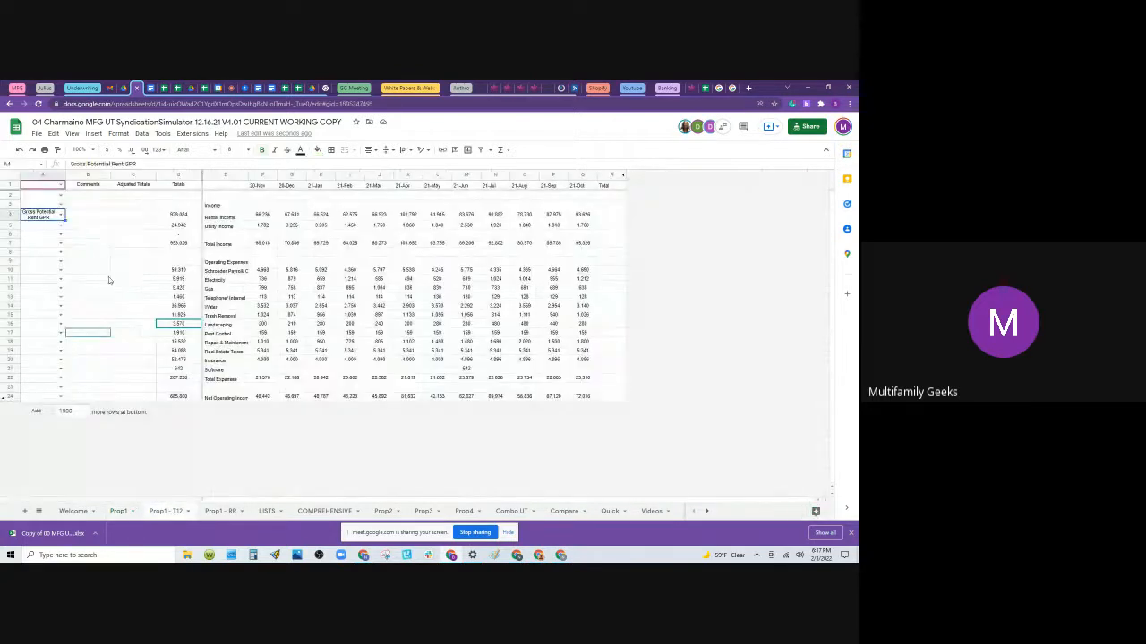
left_click(182, 216)
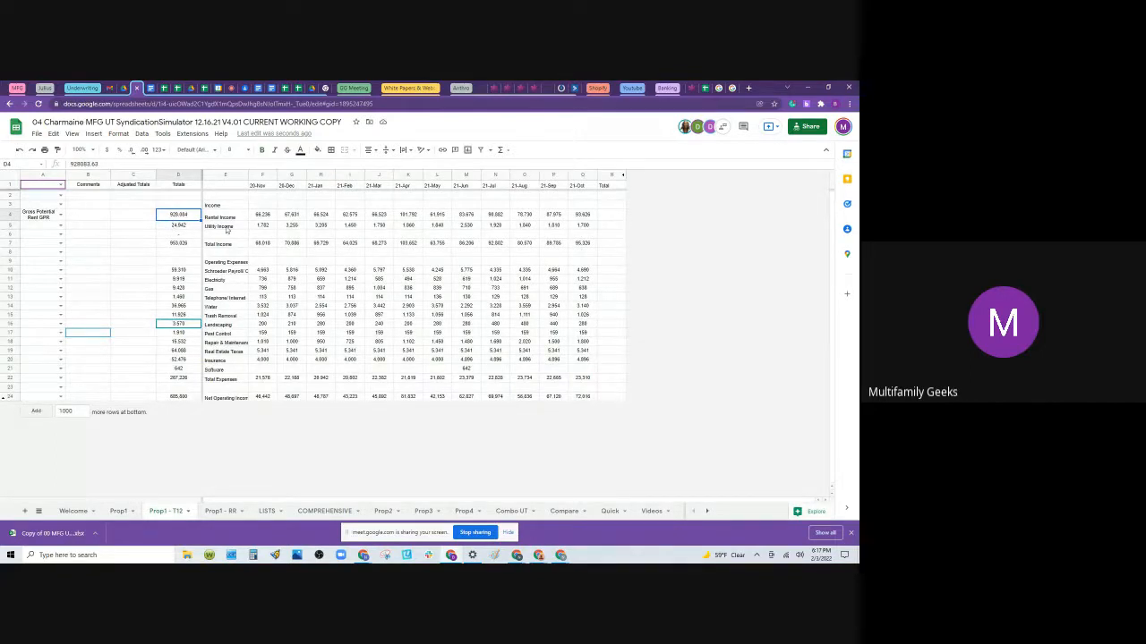
Step: Categorize the Utility Income row as Utility Reimbursement RUBBS and the Total Income row as Total/ Effective Gross Income EGI
left_click(61, 224)
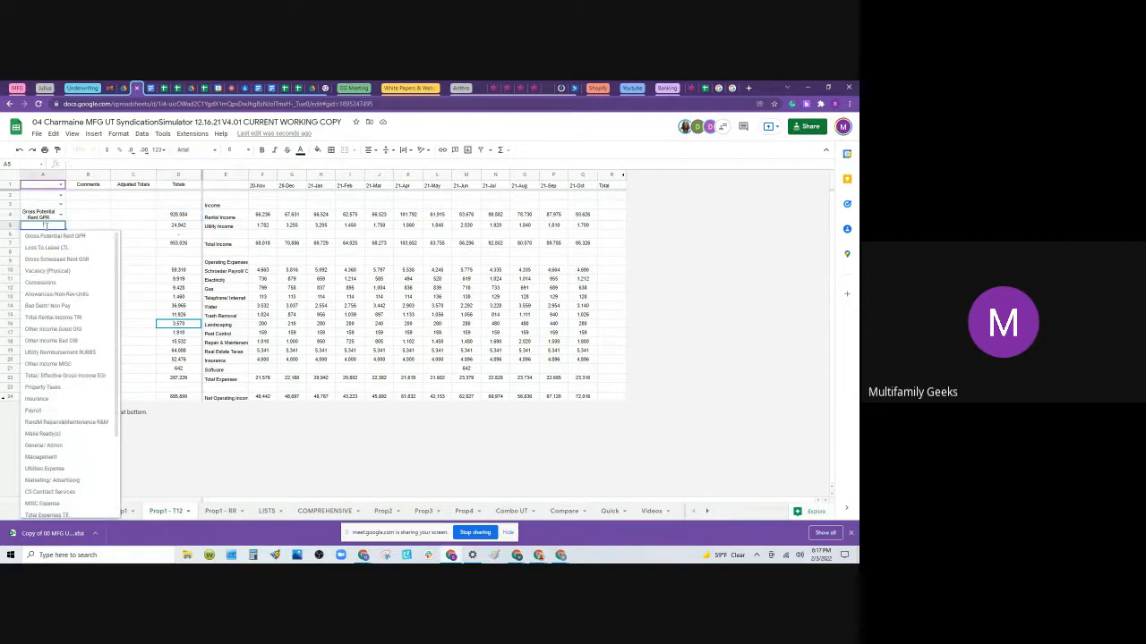
type("util")
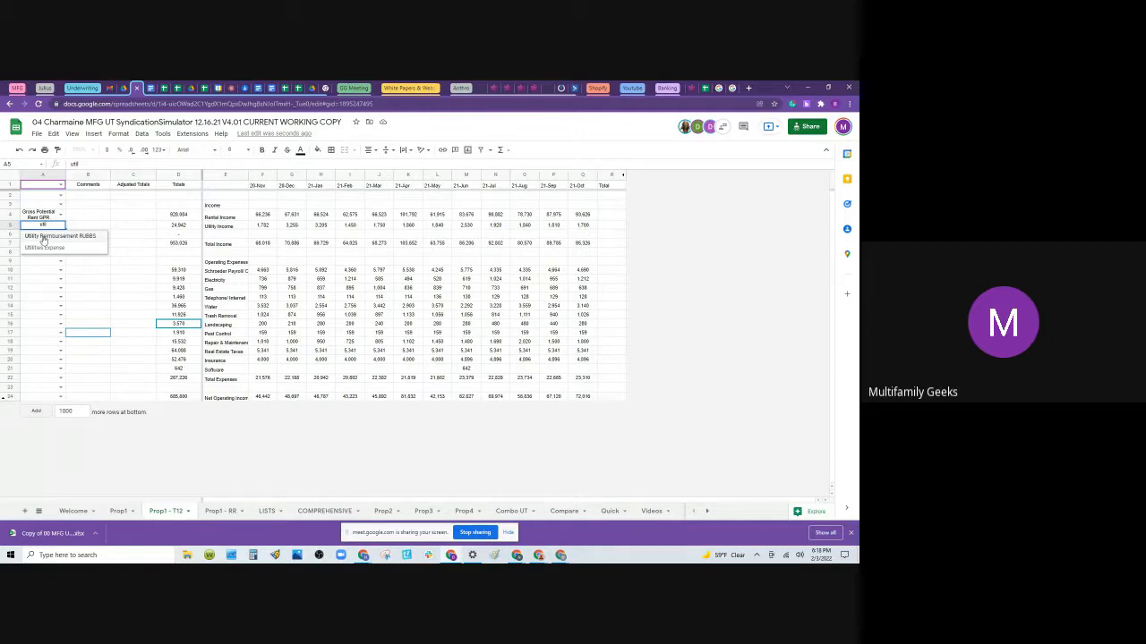
left_click(43, 237)
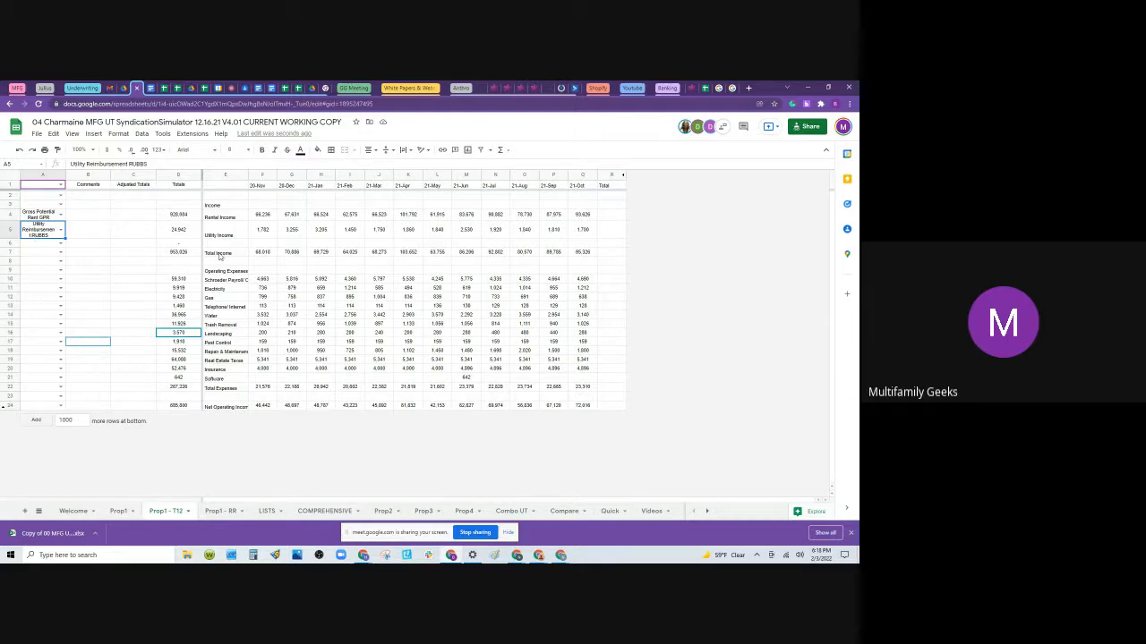
left_click(60, 252)
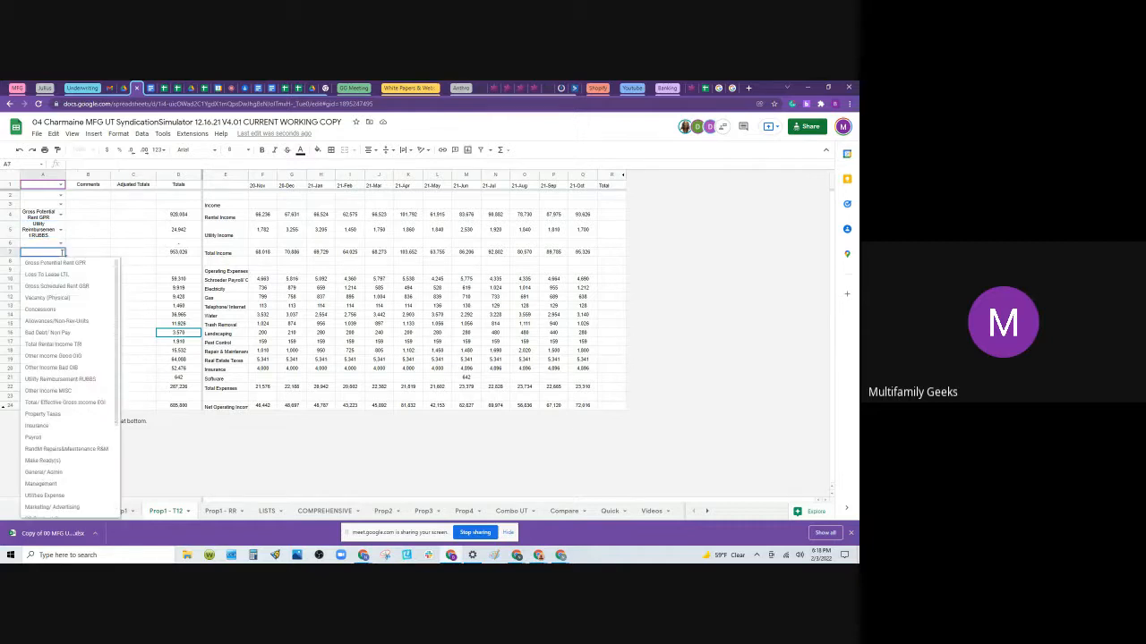
type("inc")
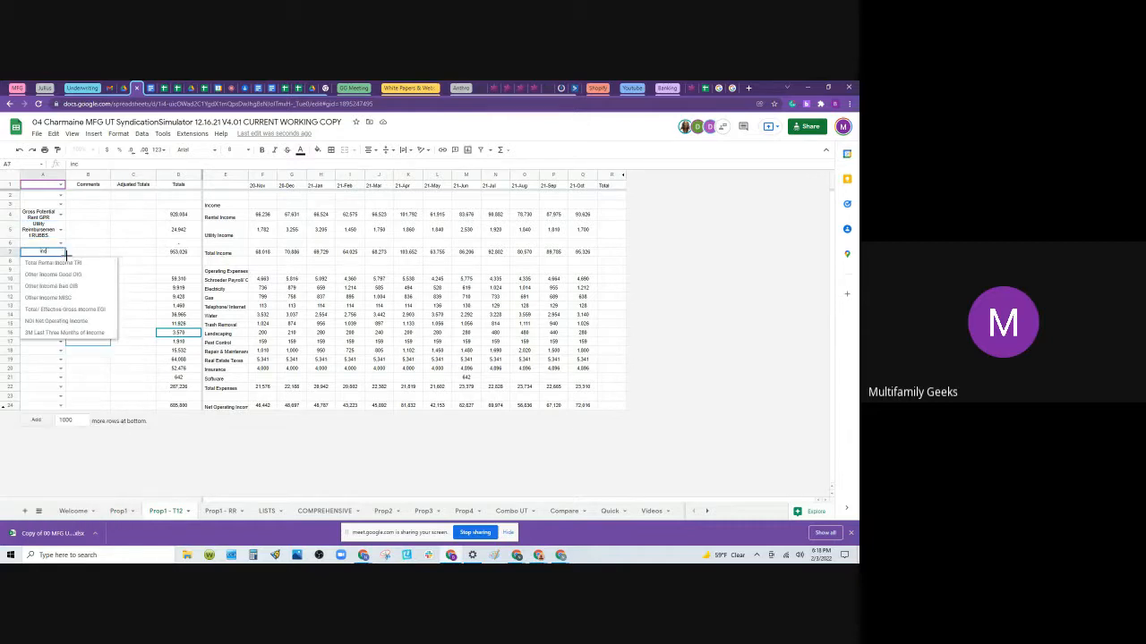
left_click(55, 309)
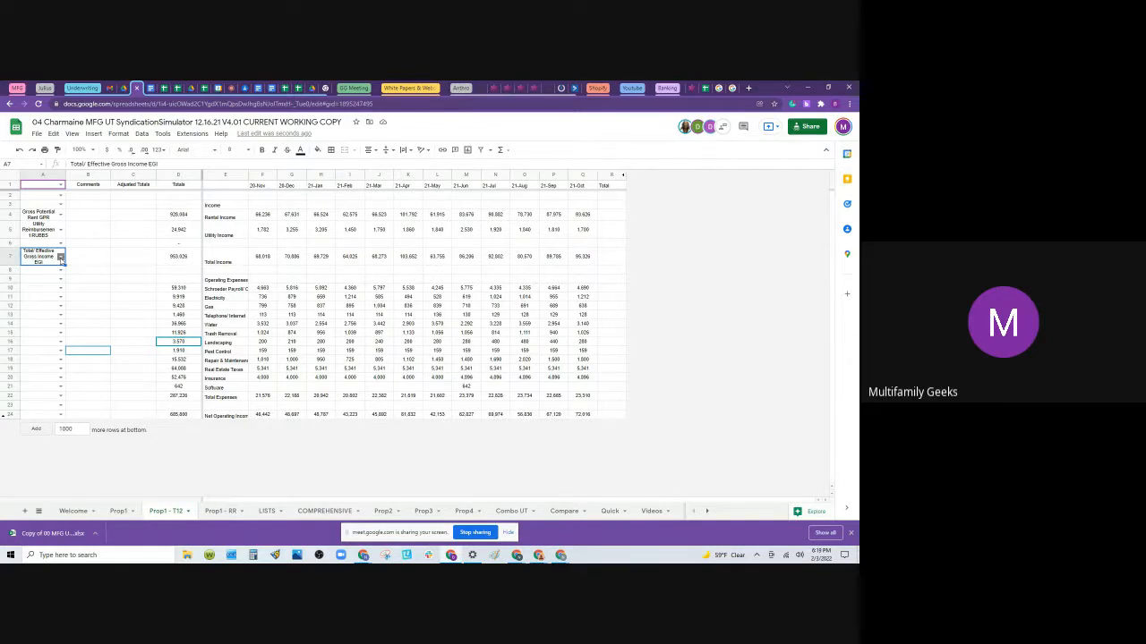
left_click(61, 257)
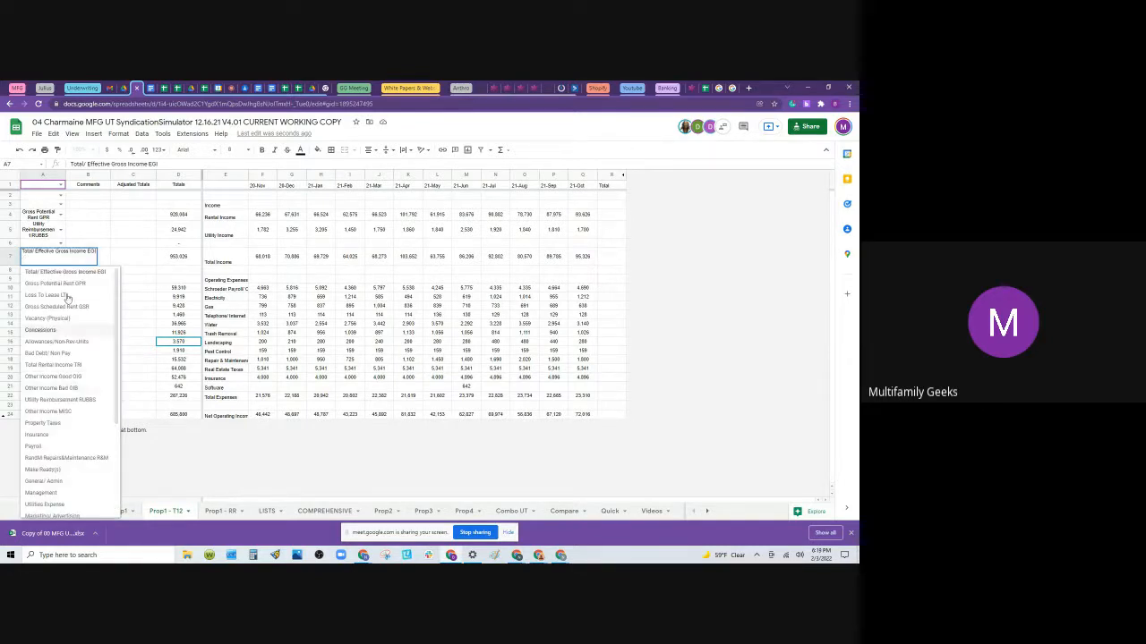
left_click(62, 245)
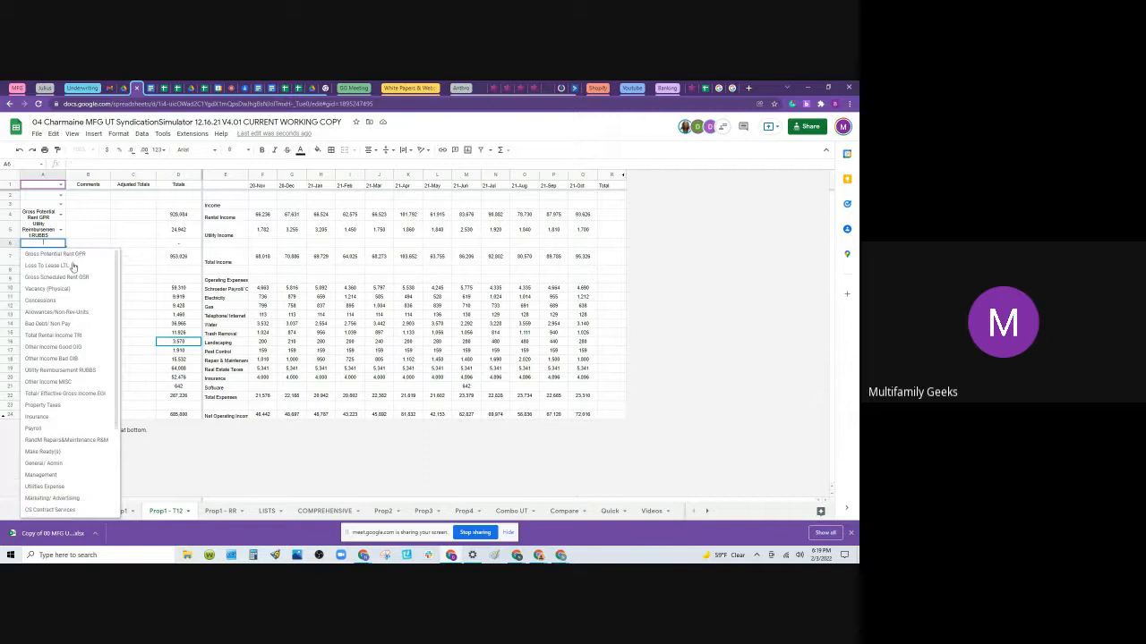
left_click(86, 231)
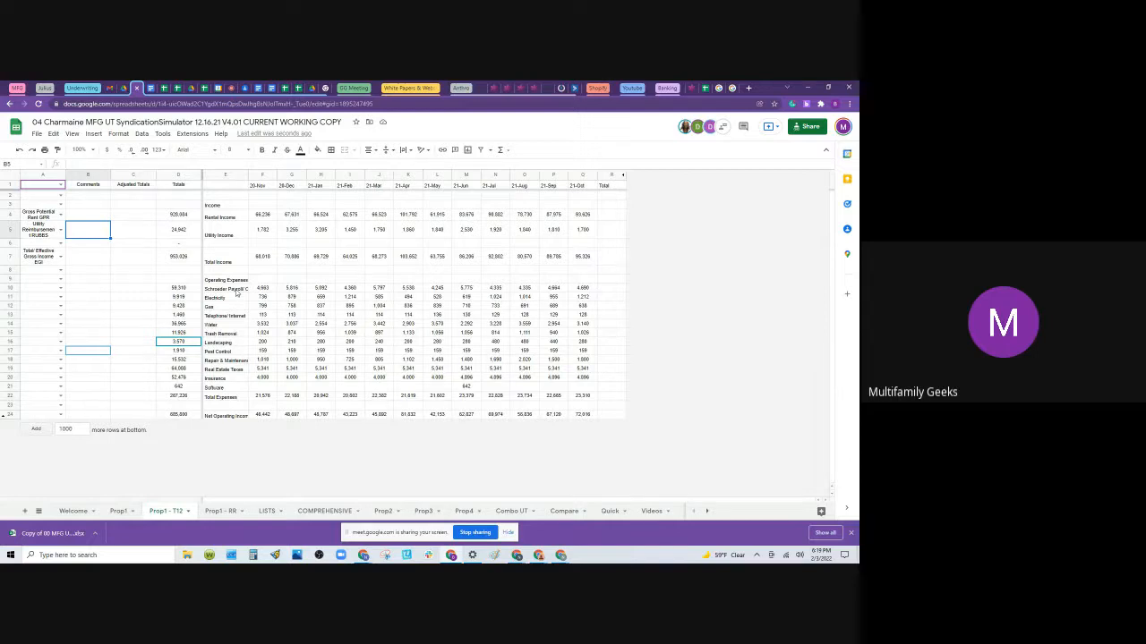
Step: Widen column E to fit the line-item names and categorize the payroll contract labor row as Payroll in A10
left_click_drag(248, 175, 278, 176)
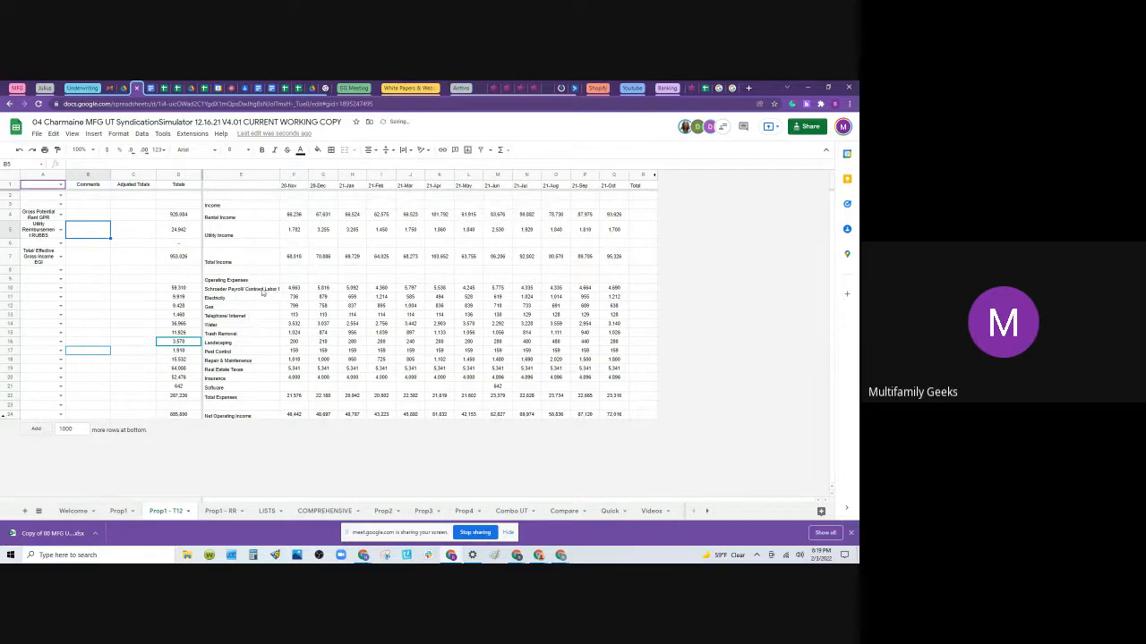
left_click(54, 292)
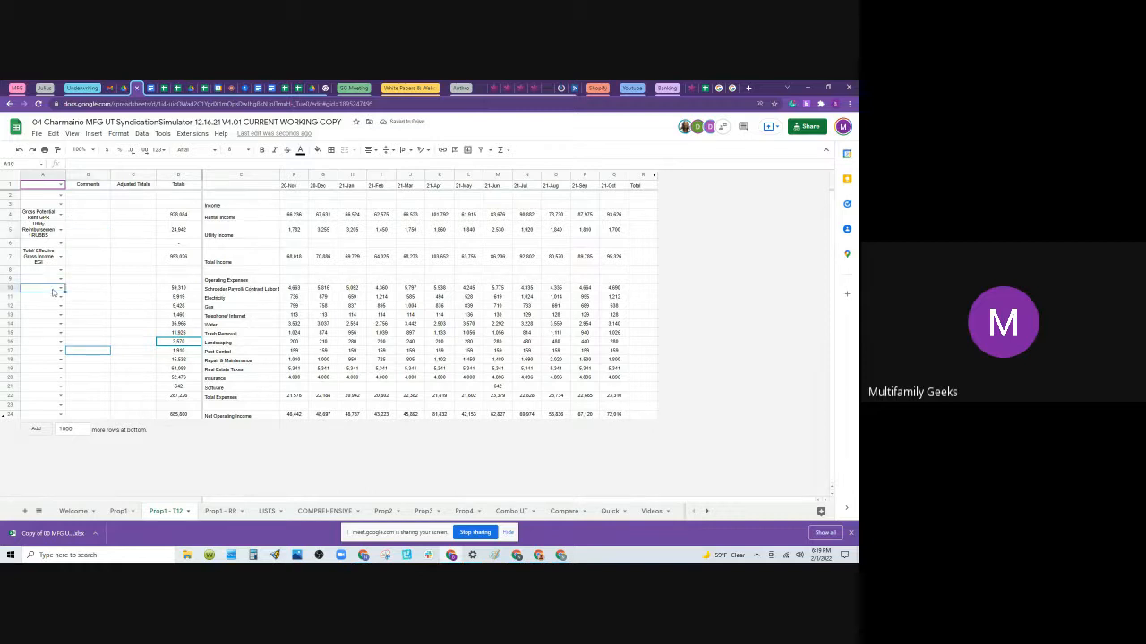
type("pay")
left_click(46, 311)
key("Return")
Step: Categorize the Electricity and Gas rows as Utilities Expense in A11 and A12
type("util")
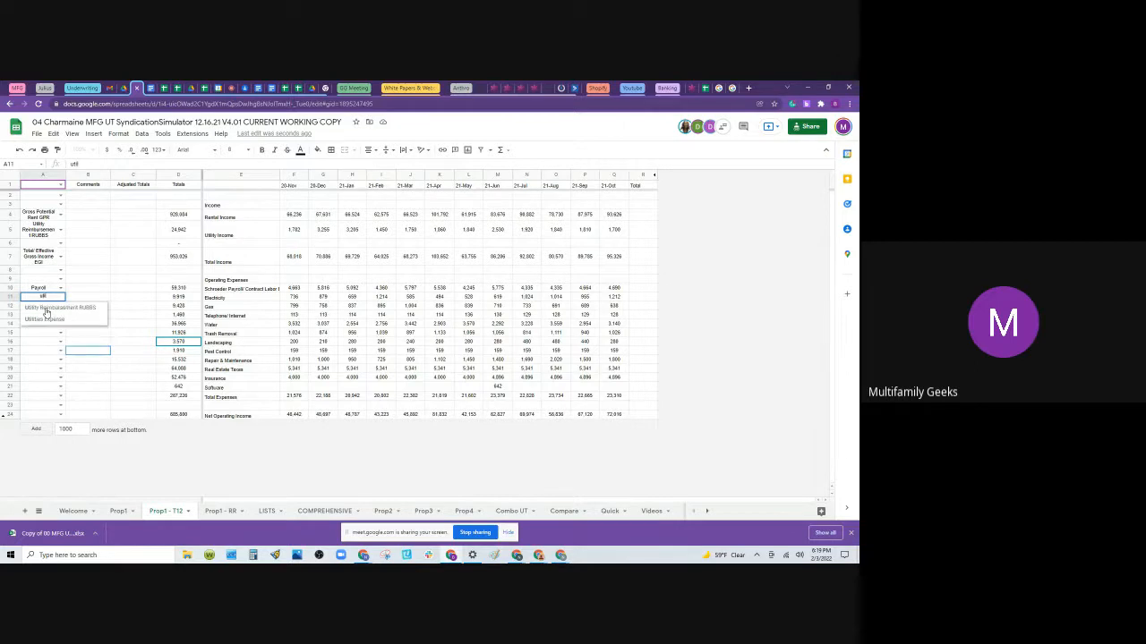
left_click(50, 322)
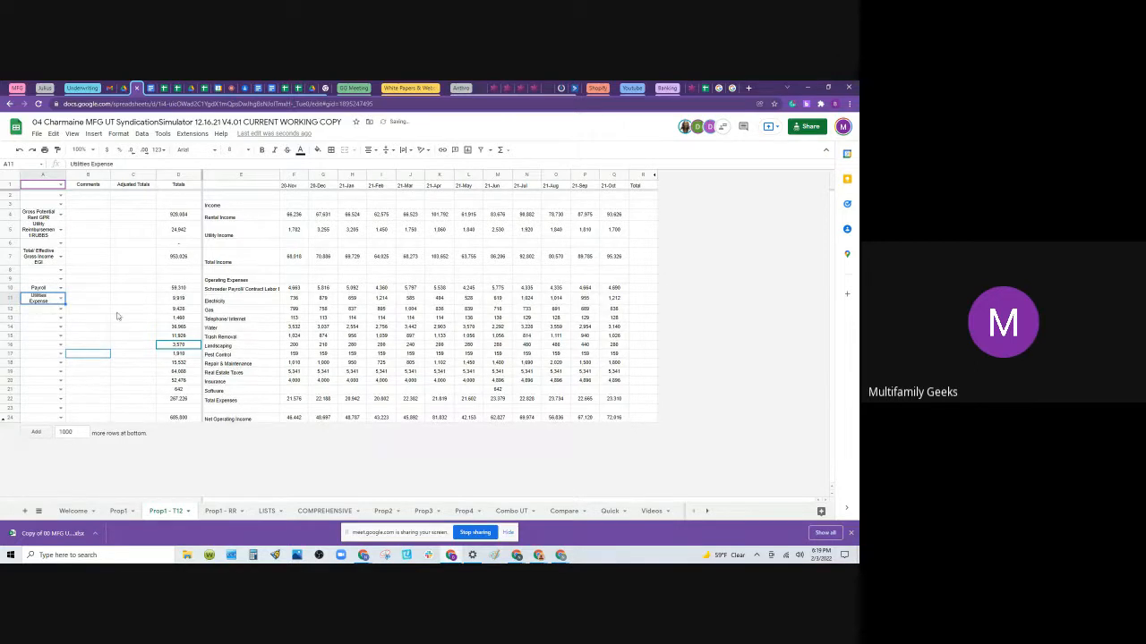
key("Return")
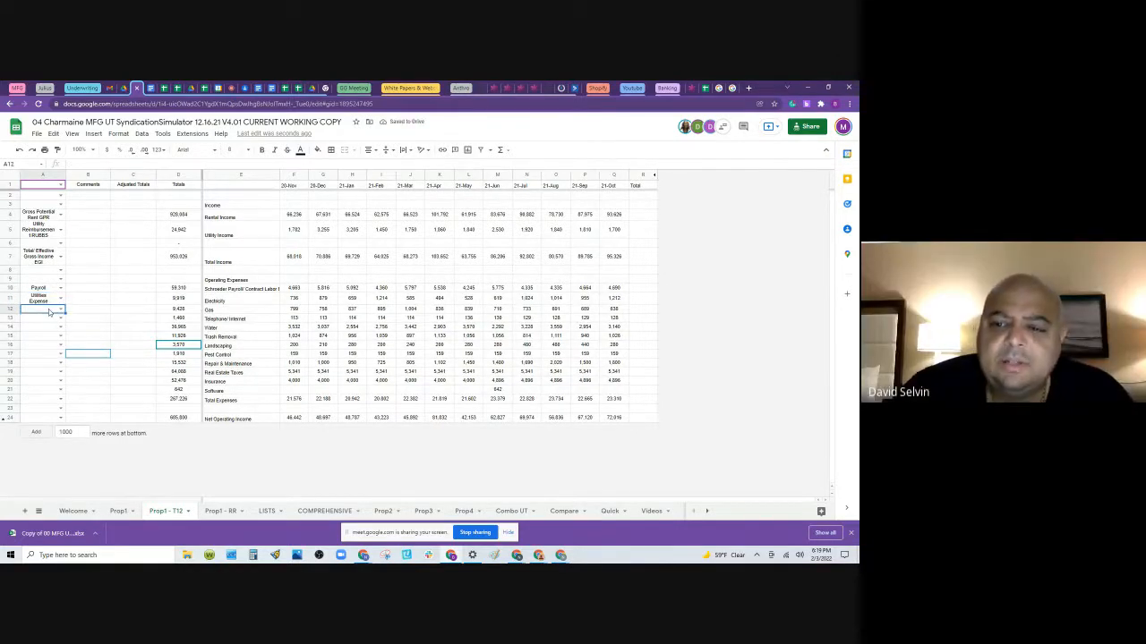
type("util")
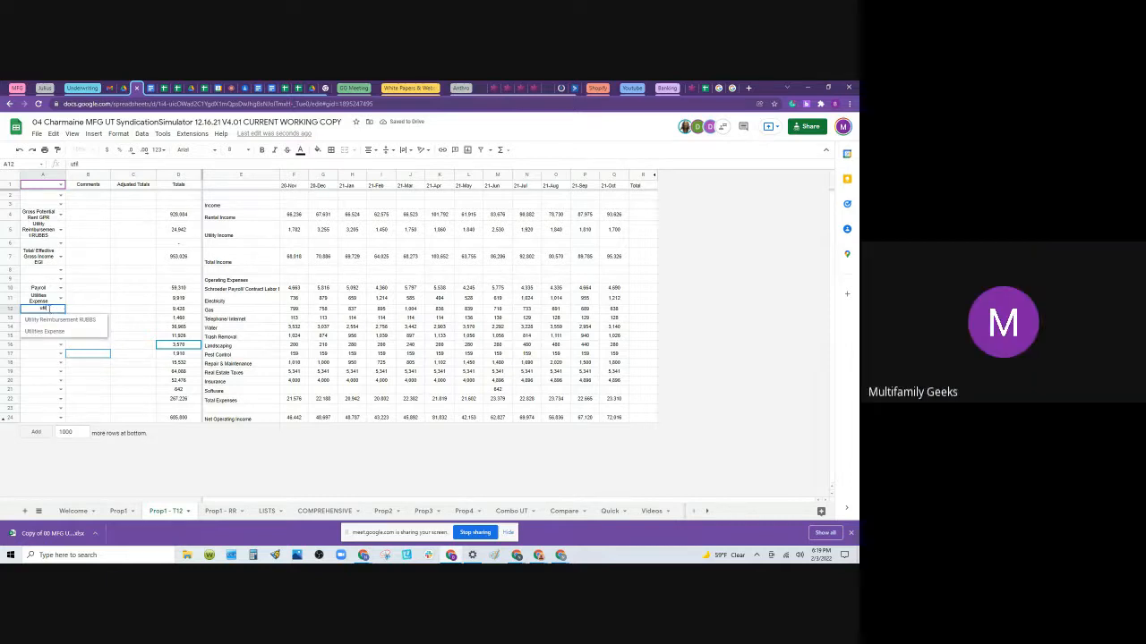
left_click(44, 331)
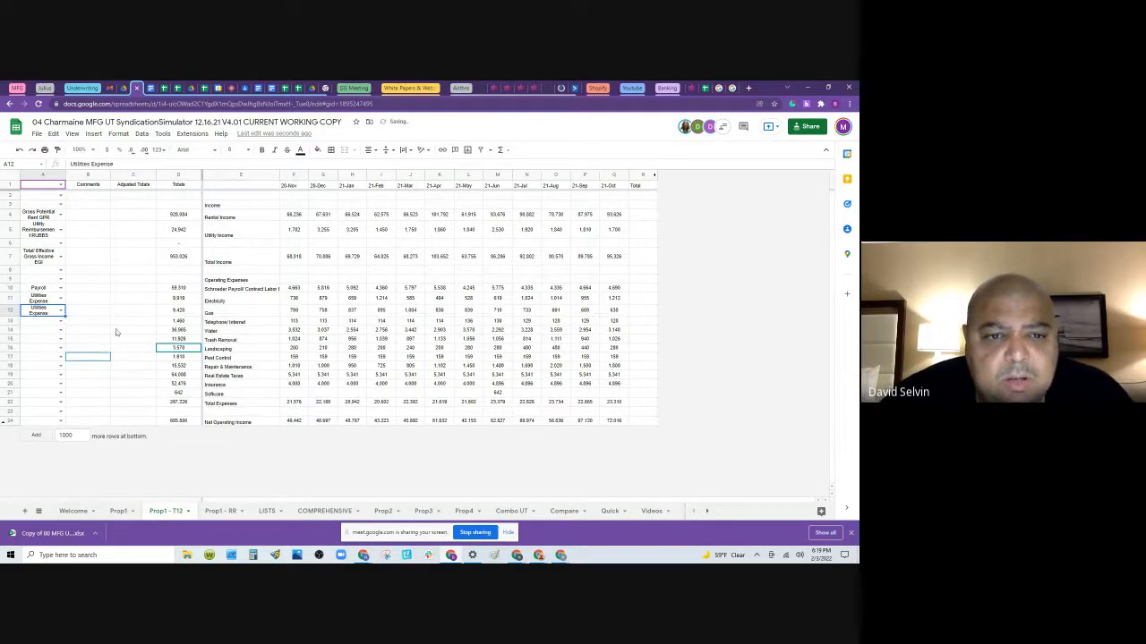
Step: Categorize the Telephone/Internet and Water rows as Utilities Expense in A13 and A14 of the Prop1 - T12 sheet
left_click(45, 322)
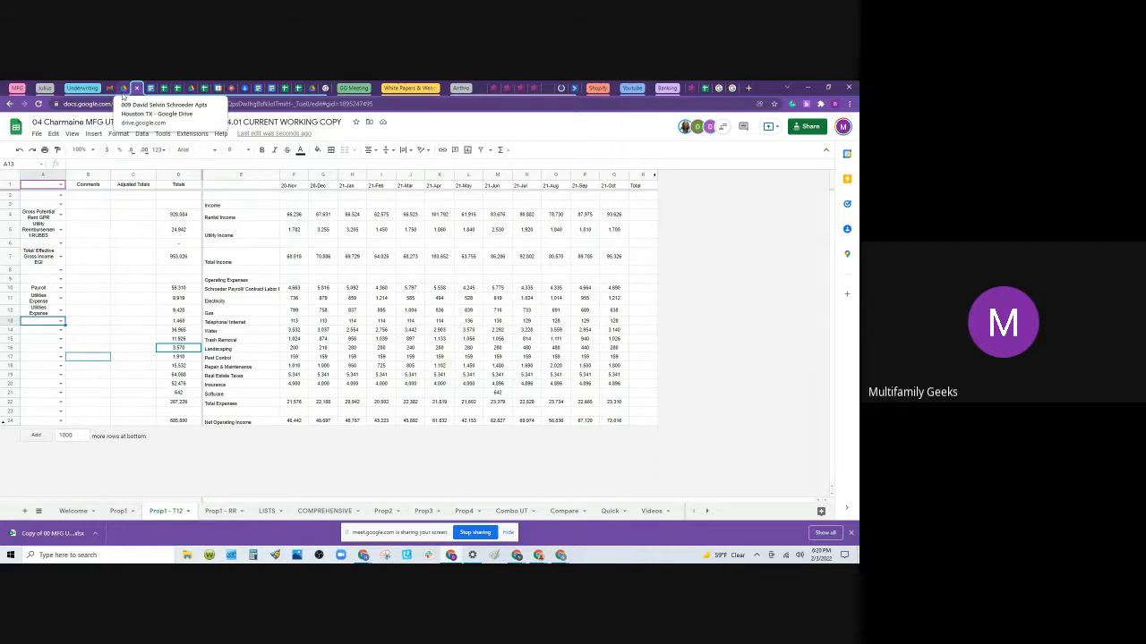
left_click(123, 89)
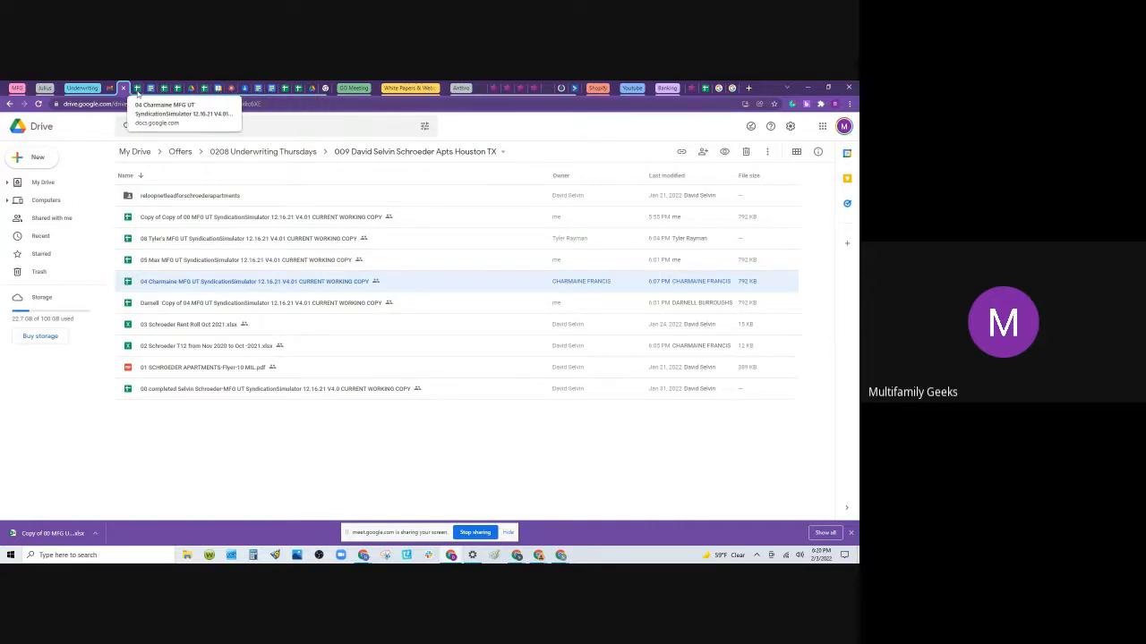
left_click(136, 90)
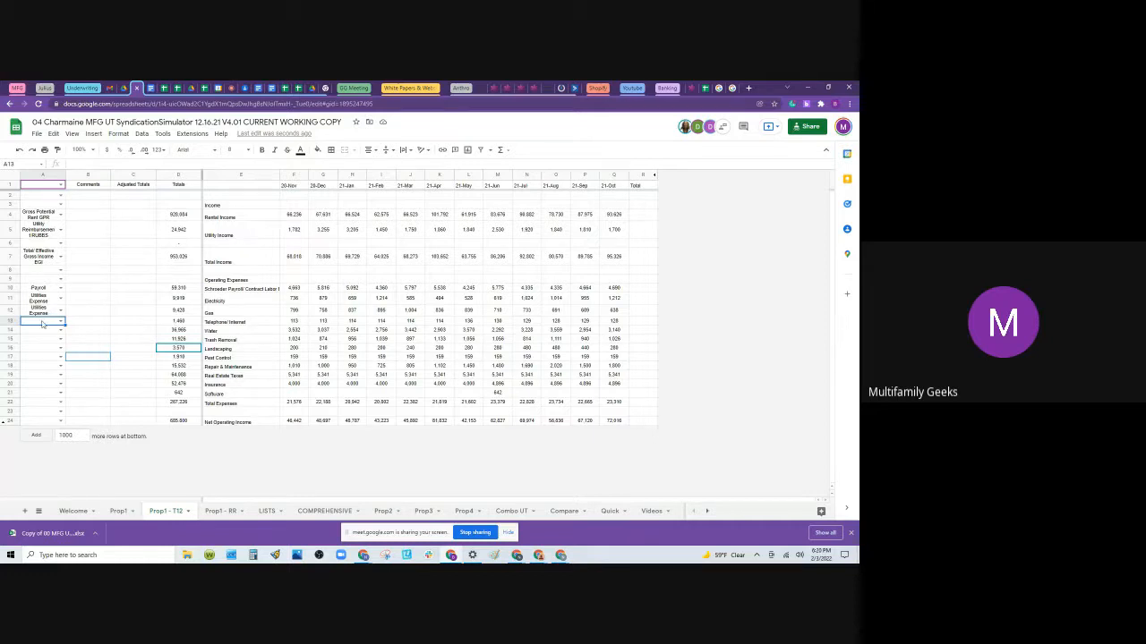
type("uti")
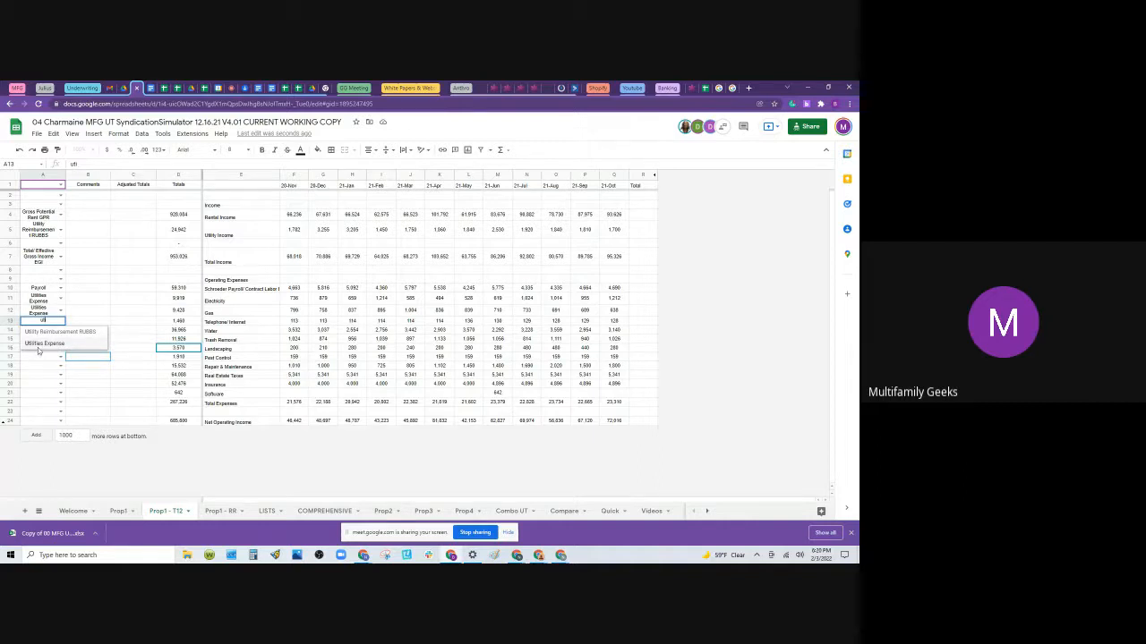
left_click(40, 343)
left_click(40, 336)
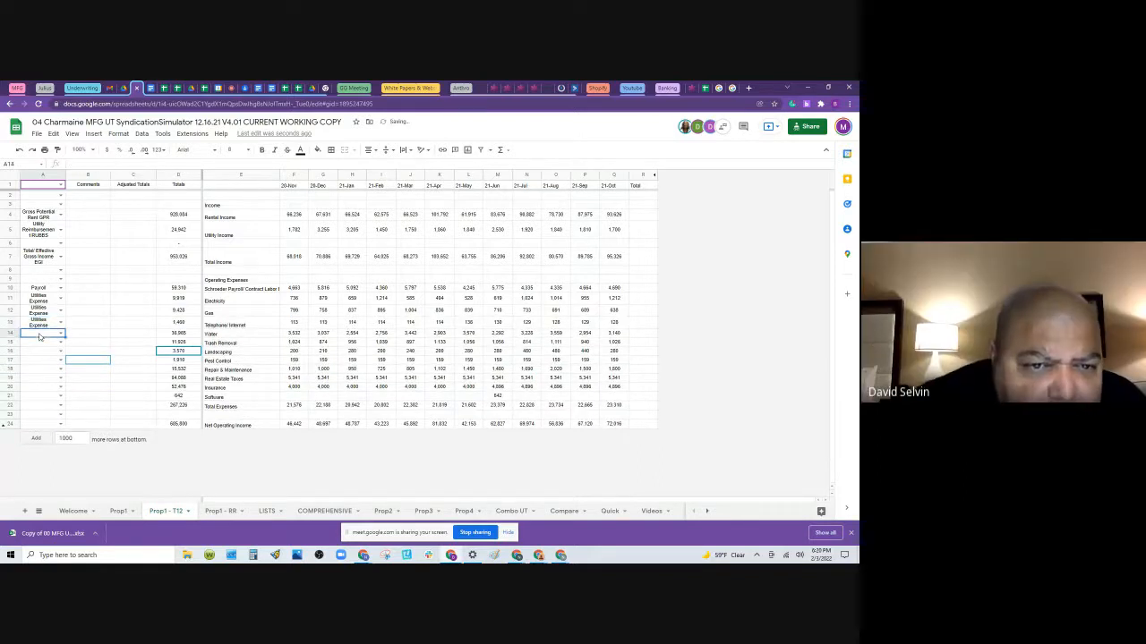
type("uti")
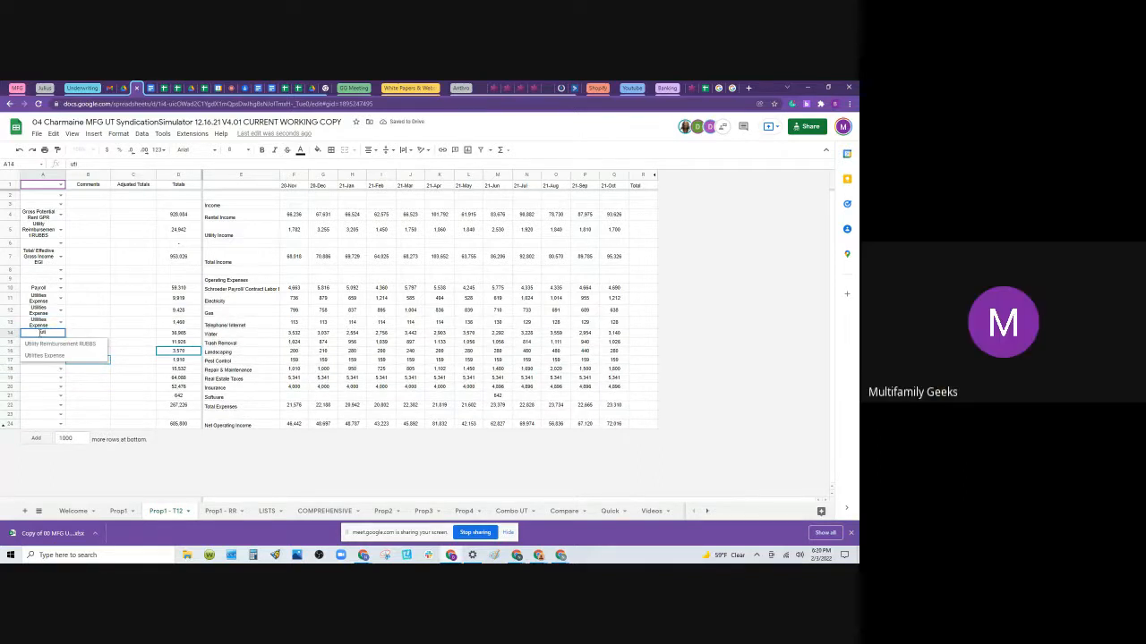
left_click(51, 323)
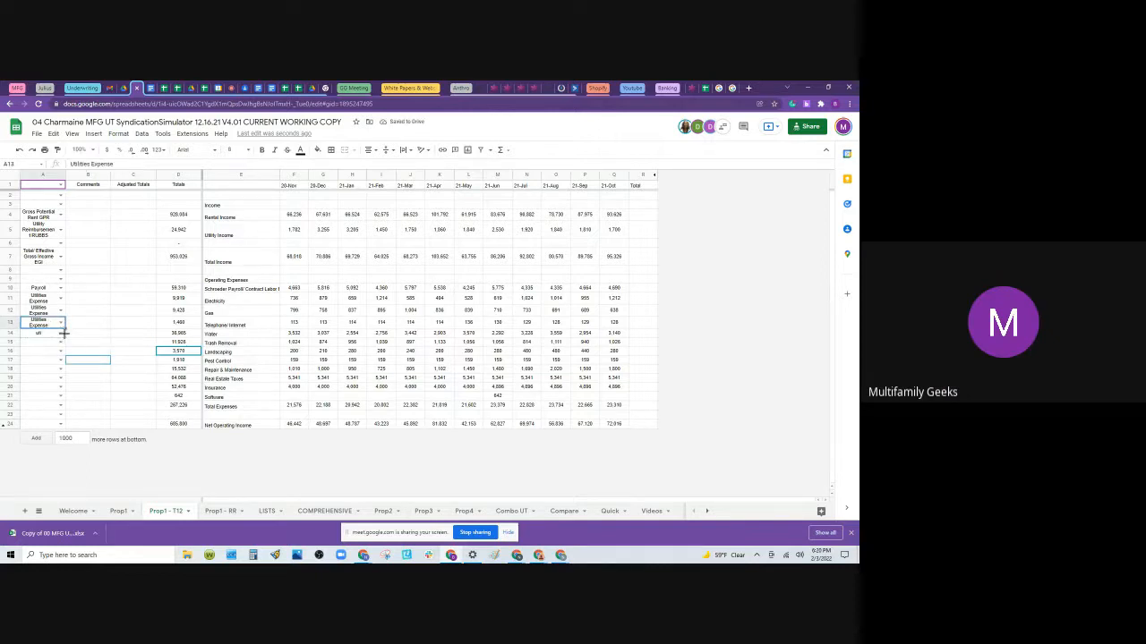
left_click_drag(64, 333, 63, 340)
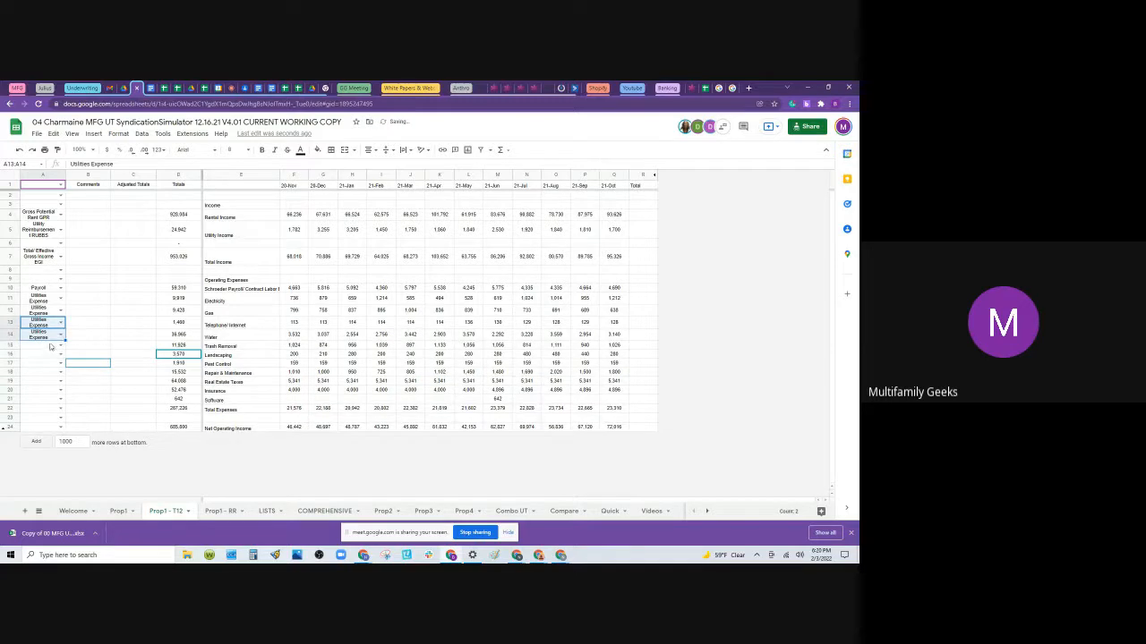
Step: Categorize the Trash Removal, Landscaping and Pest Control rows as CS Contract Services in A15 to A17
left_click(46, 348)
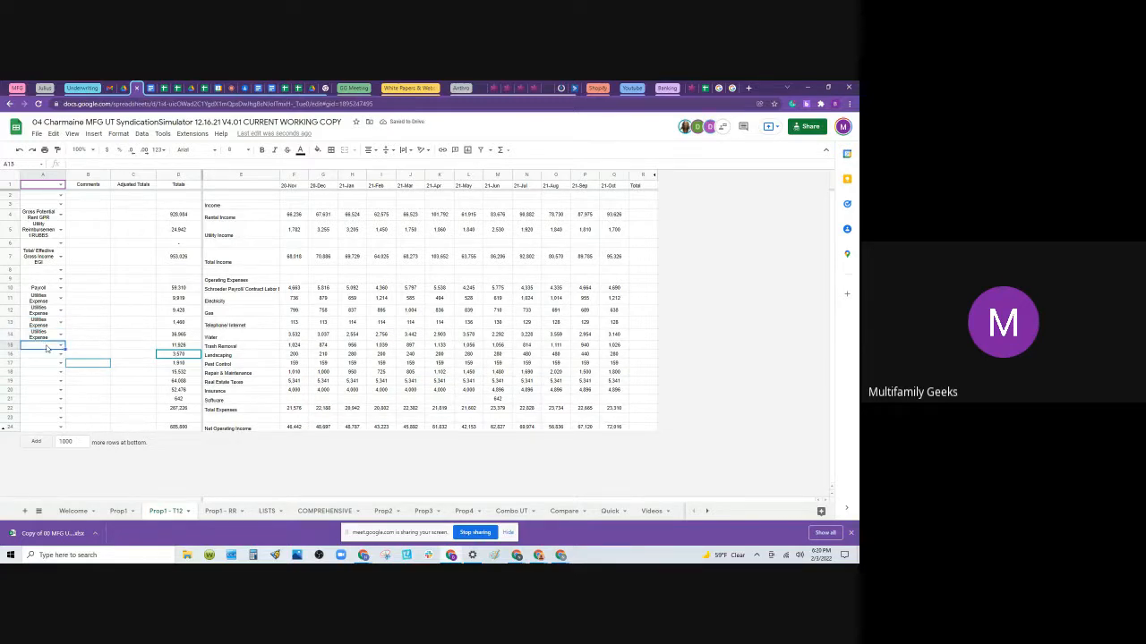
type("contr")
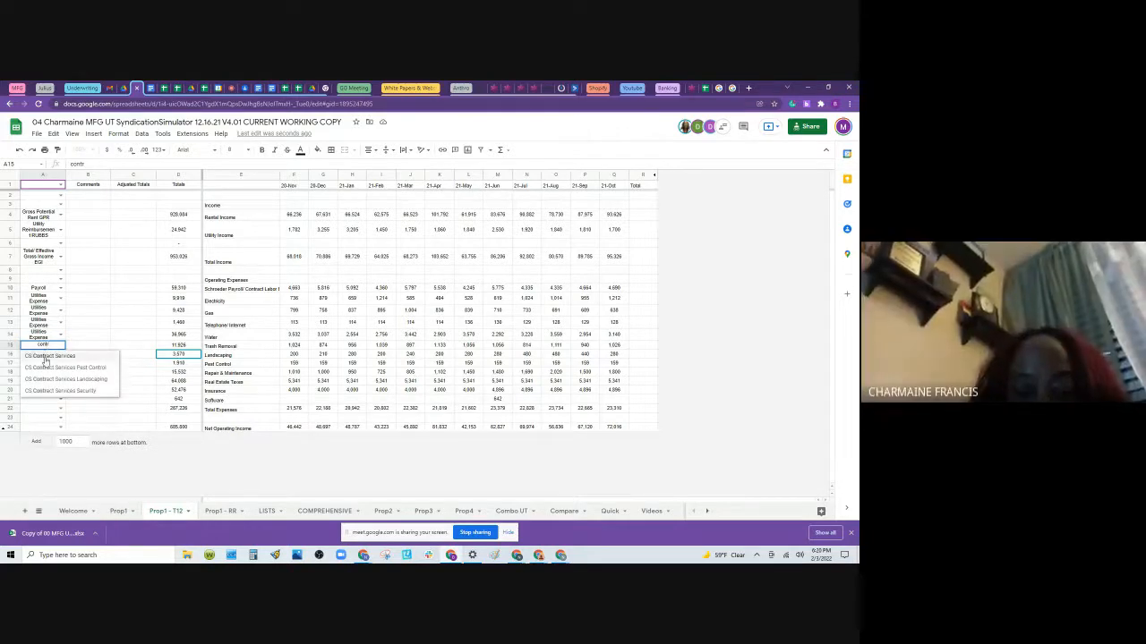
left_click(49, 356)
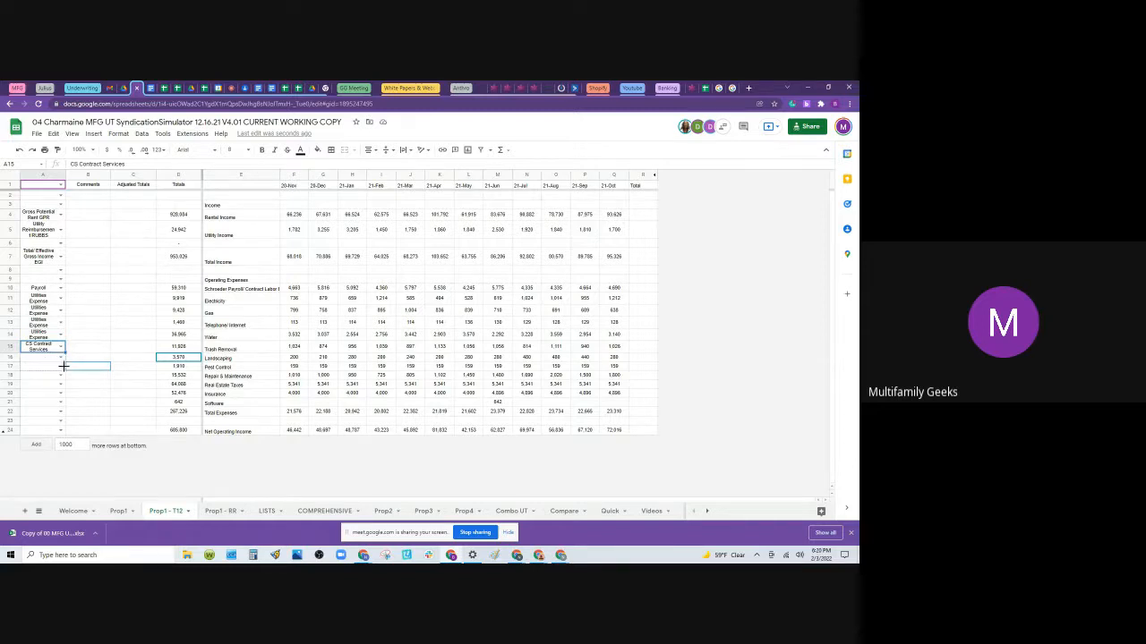
left_click_drag(63, 365, 64, 370)
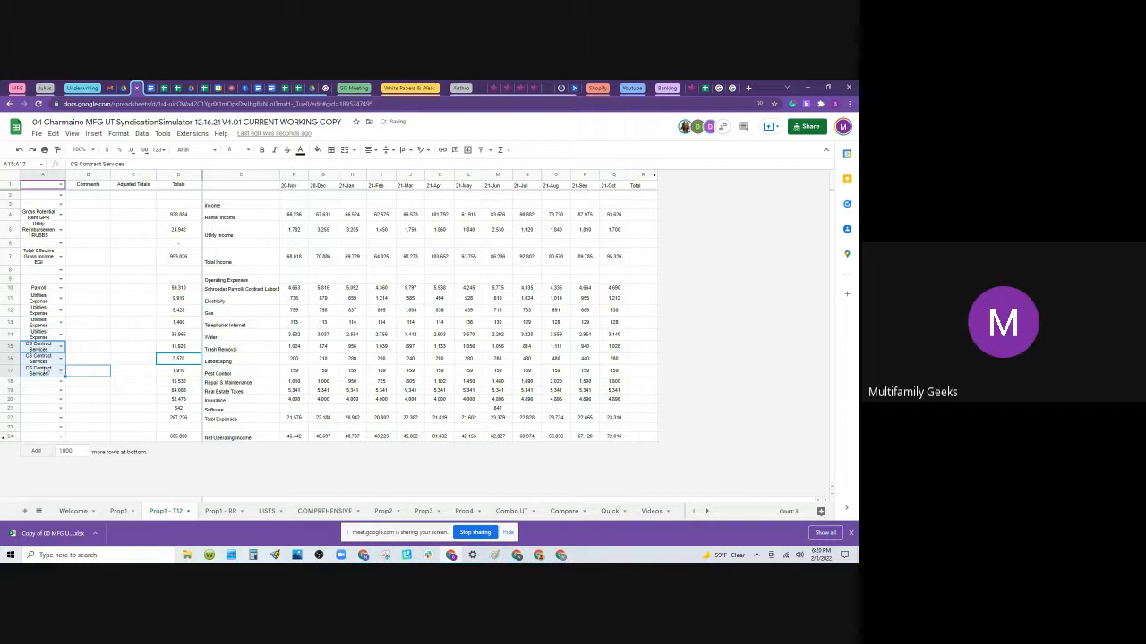
Step: Categorize the Repair & Maintenance row as RandM Repairs&Maintenance R&M in A18 and the Real Estate Taxes row as Property Taxes in A19
left_click(41, 382)
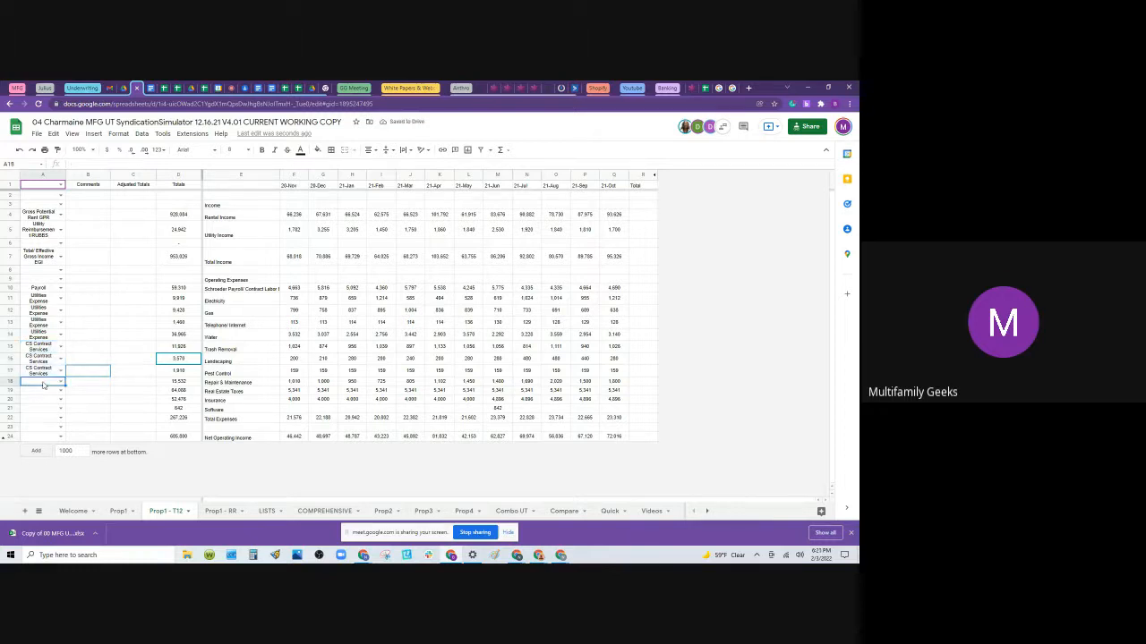
type("r&")
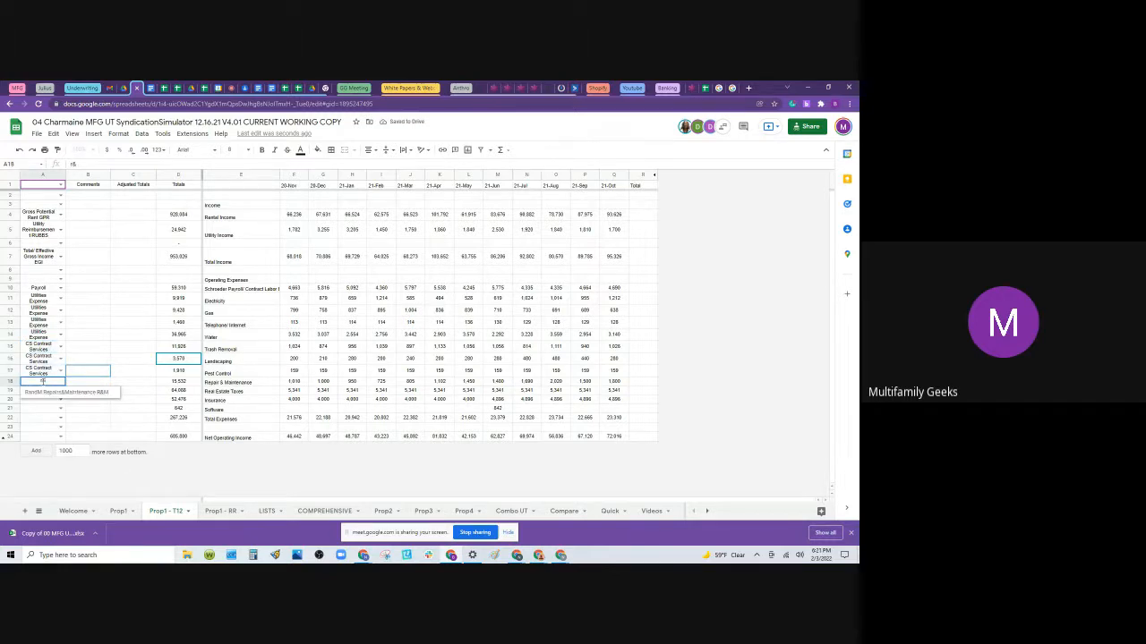
left_click(67, 392)
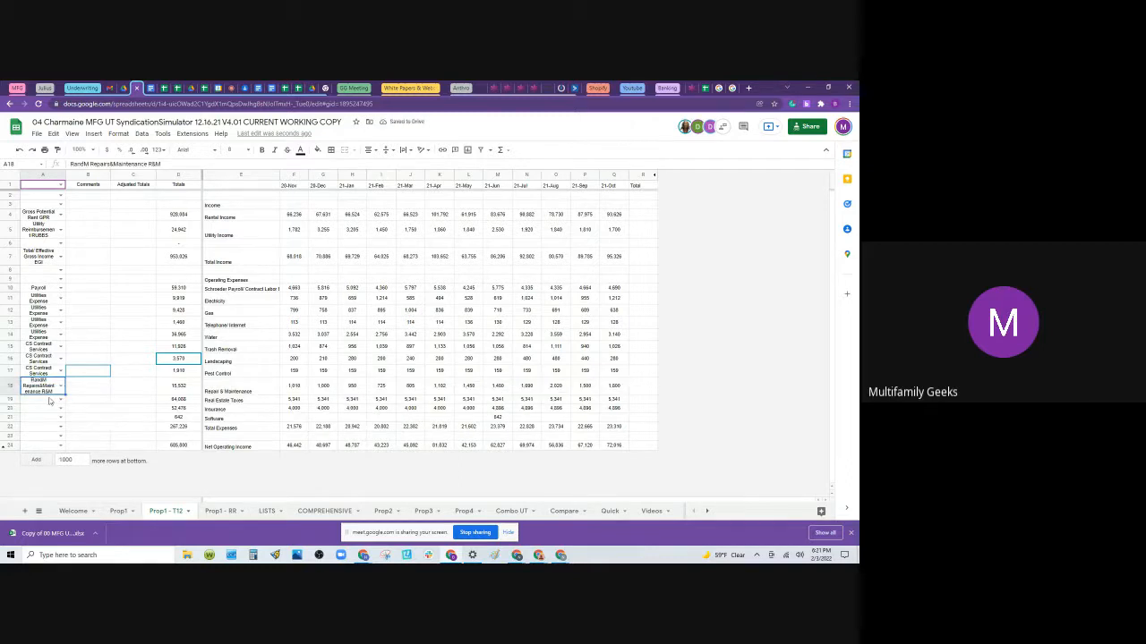
left_click(51, 402)
type("ta")
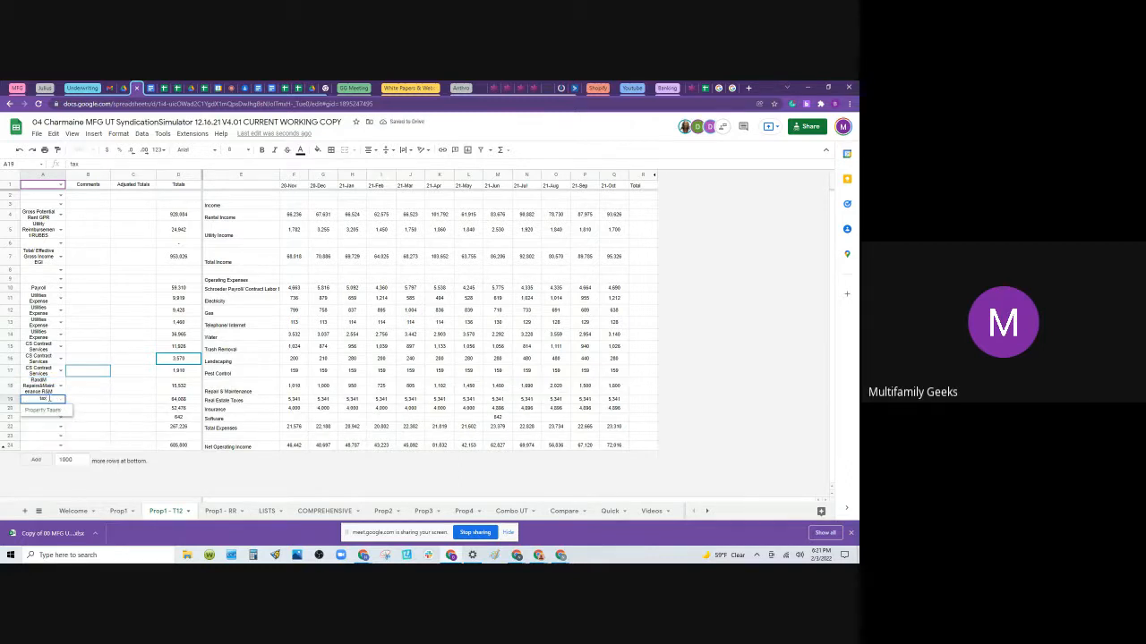
type("x")
left_click(50, 411)
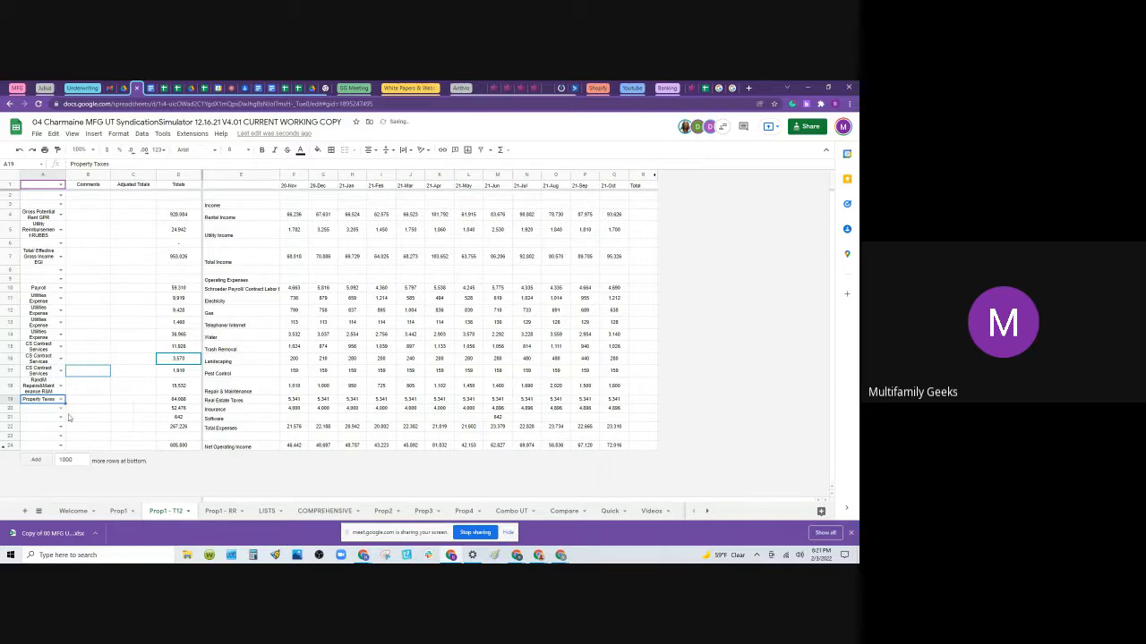
Step: Categorize the Insurance row as Insurance in A20 and the Software row as General/ Admin in A21
left_click(50, 410)
type("in")
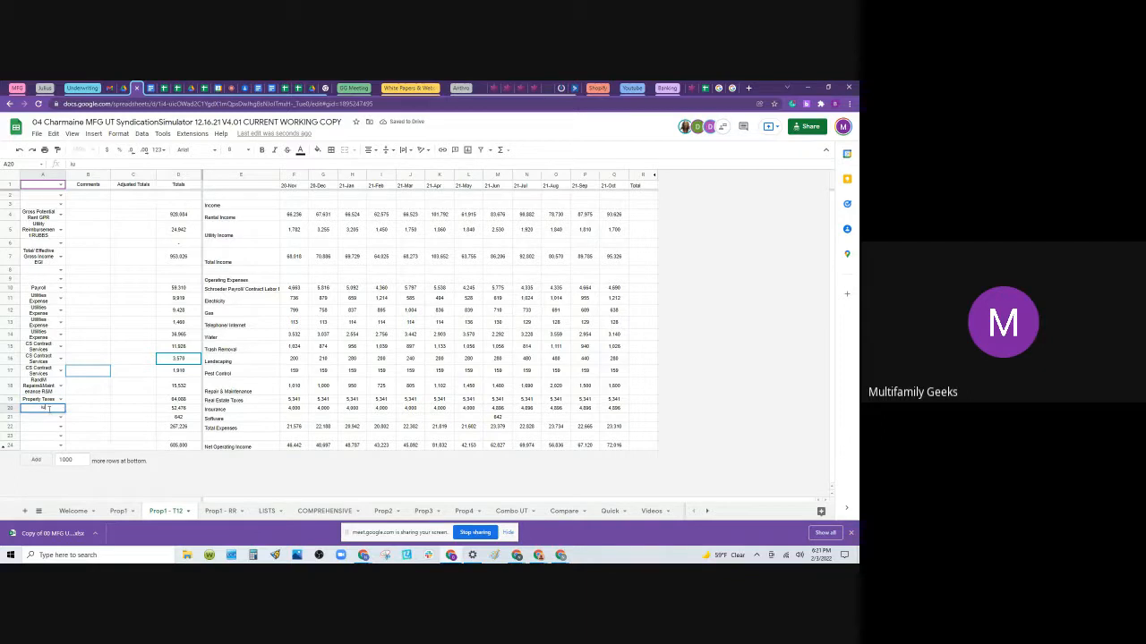
key("BackSpace")
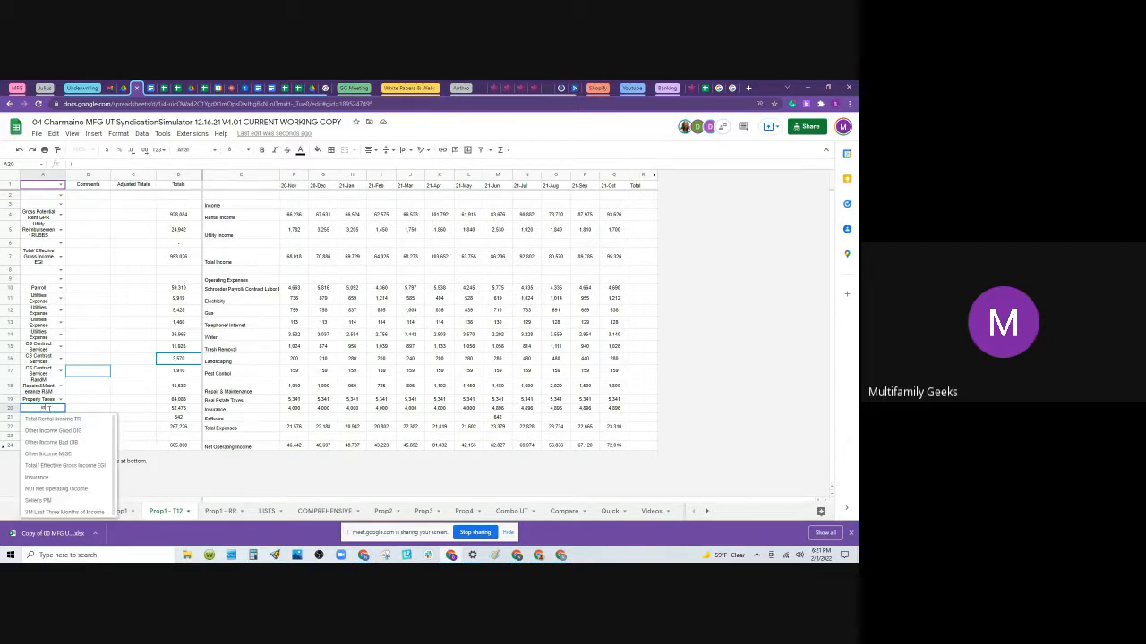
type("ns")
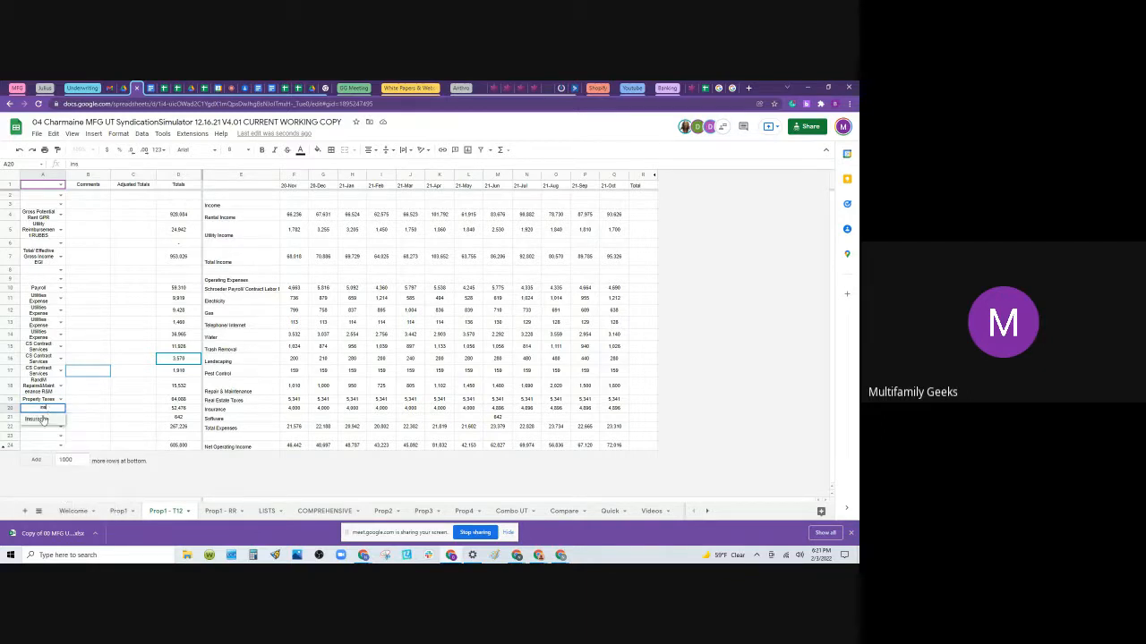
left_click(38, 419)
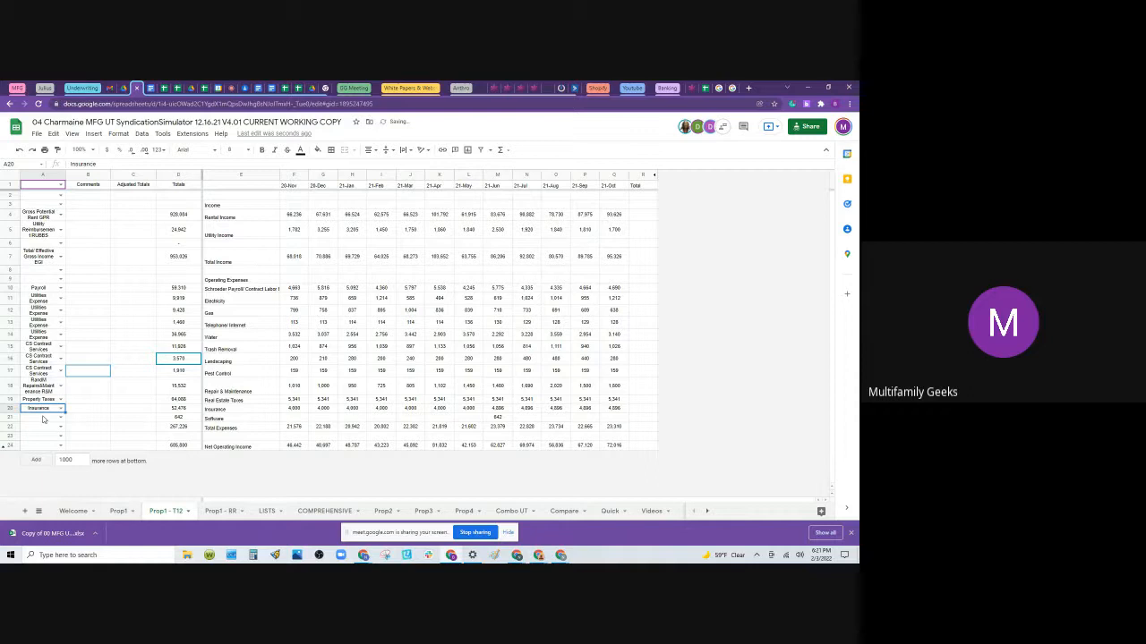
left_click(40, 419)
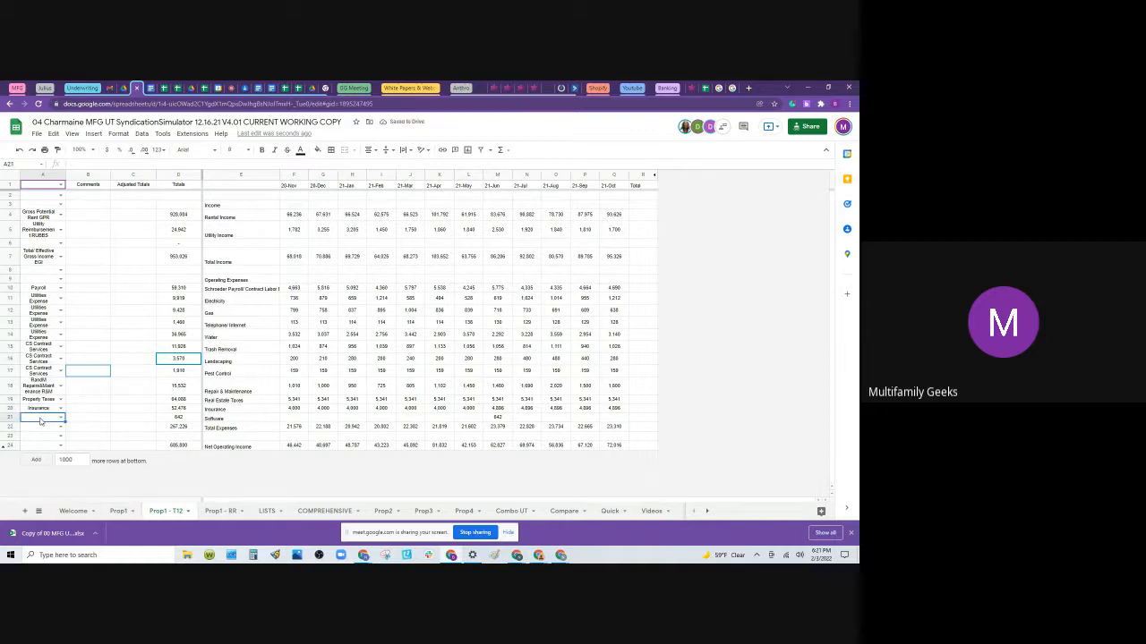
type("adm")
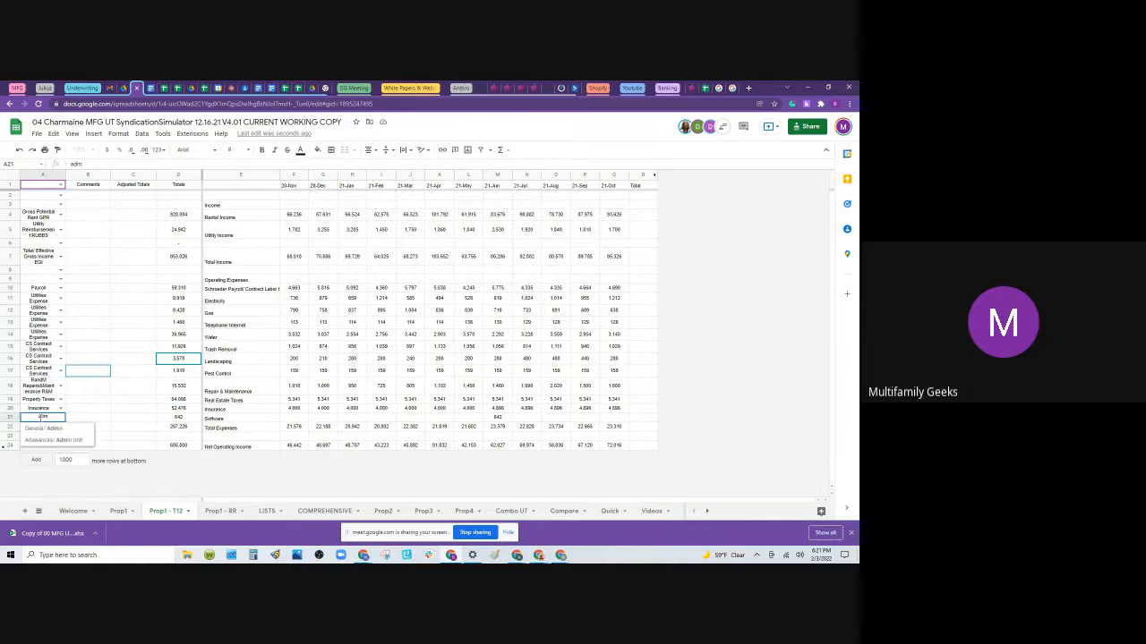
left_click(41, 429)
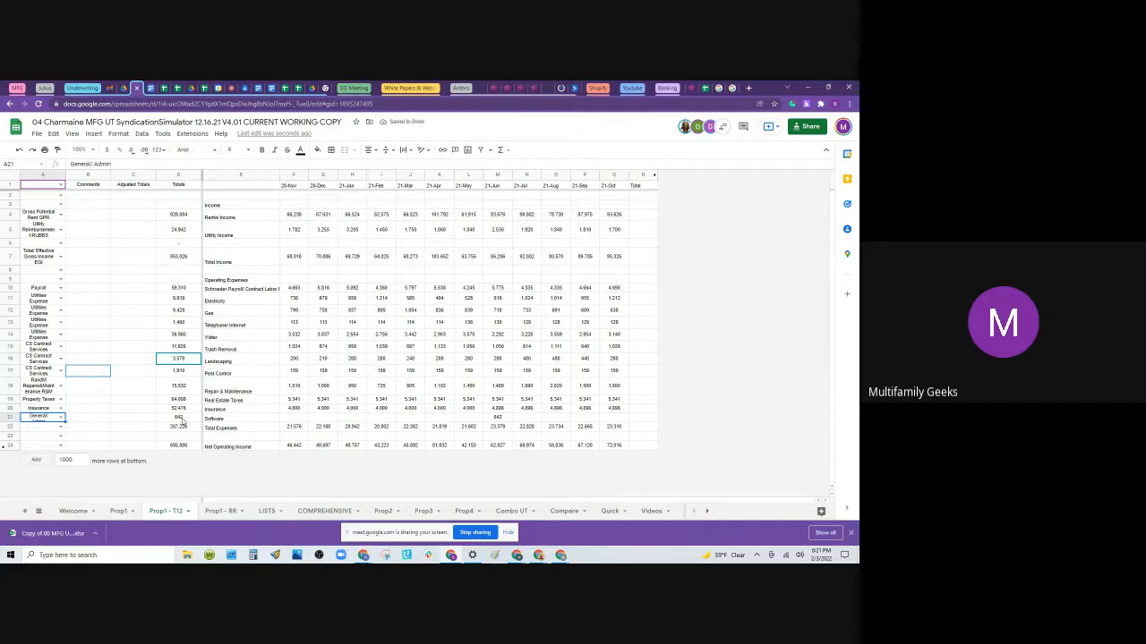
Step: Categorize the Total Expenses row as Total Expenses TE in A22 and the Net Operating Income row as NOI Net Operating Income in A24
left_click(48, 428)
type("tot")
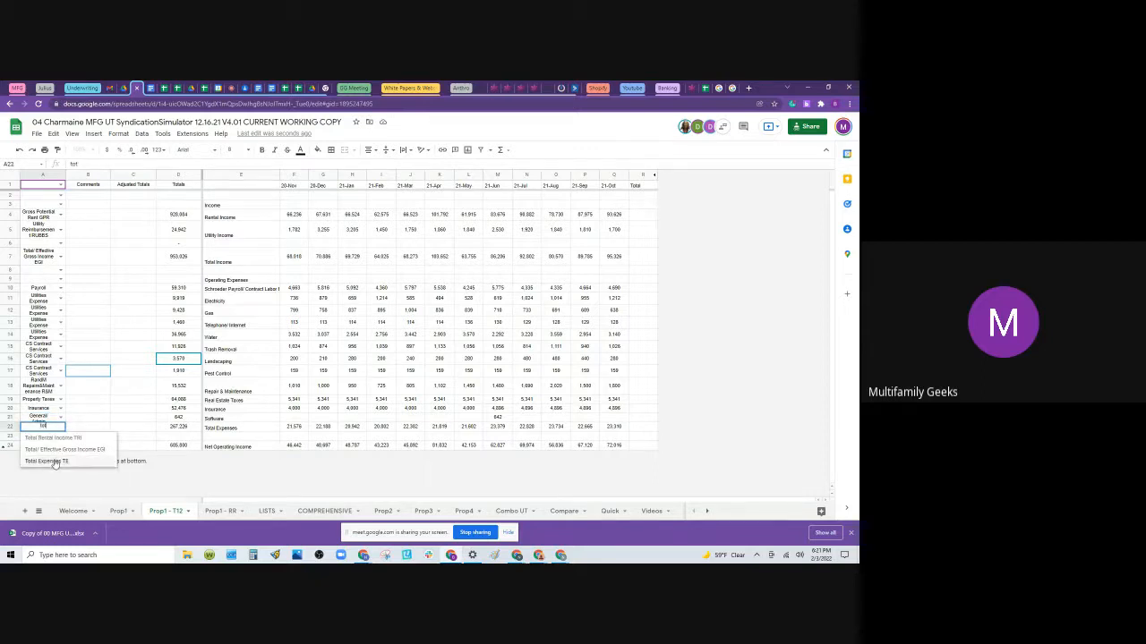
left_click(49, 461)
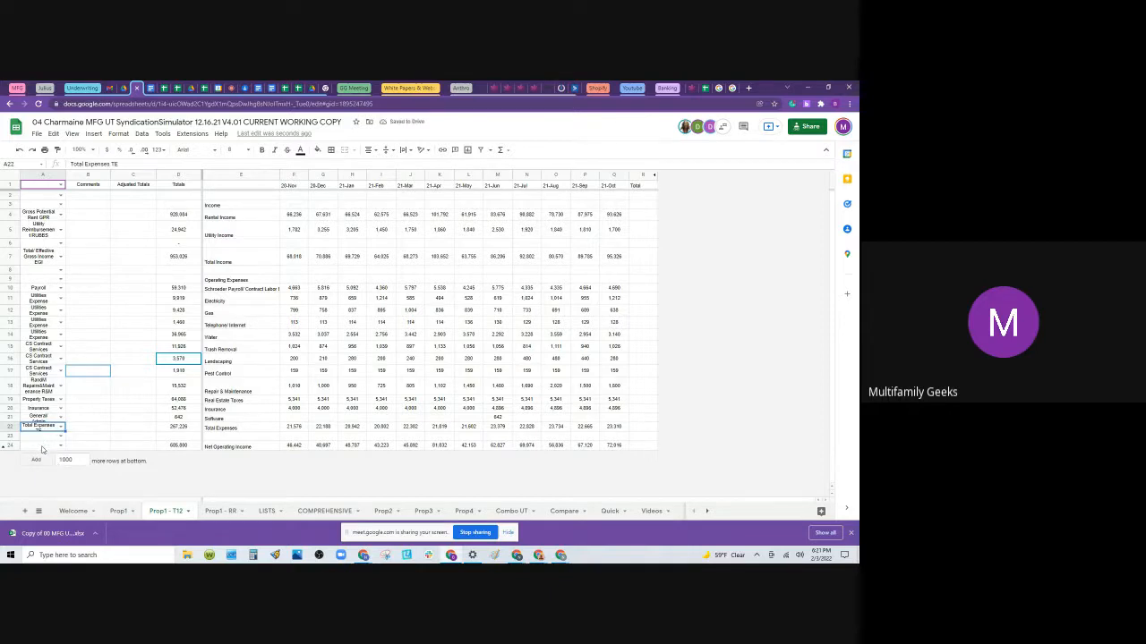
left_click(42, 445)
type("noi")
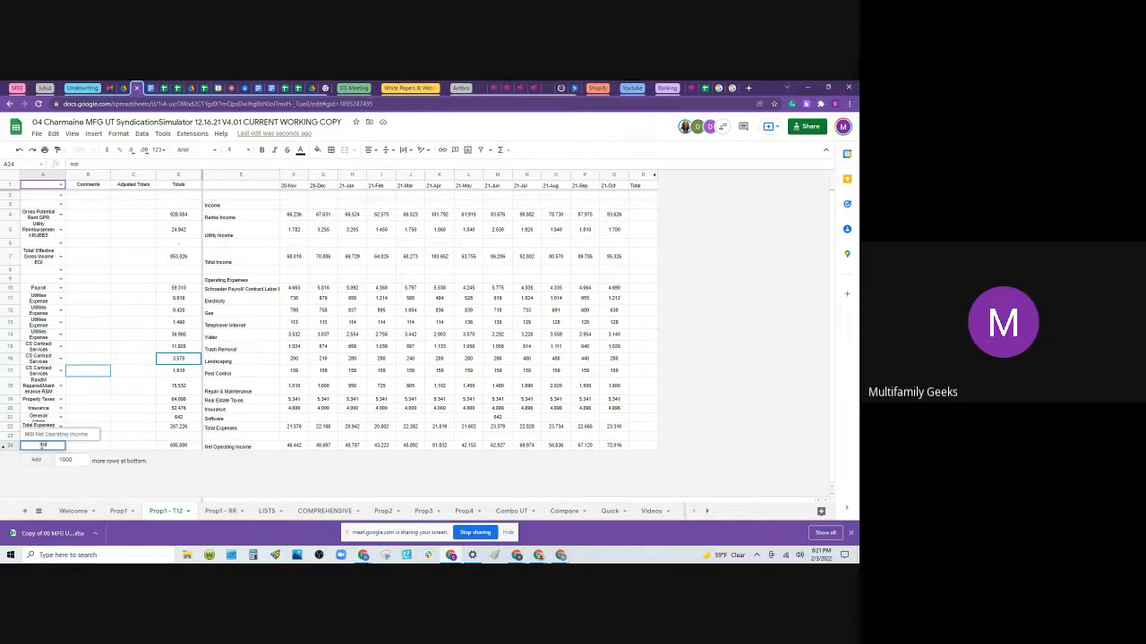
left_click(47, 434)
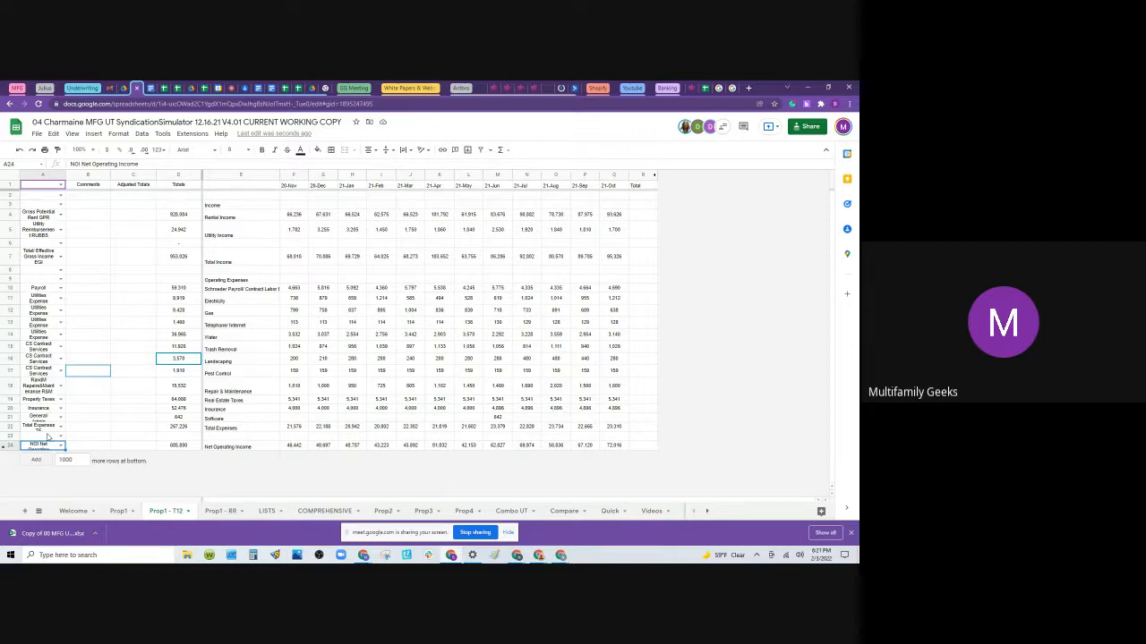
Step: Set the Date field of Property #1 on the Prop1 sheet to 2/3/22
left_click(119, 512)
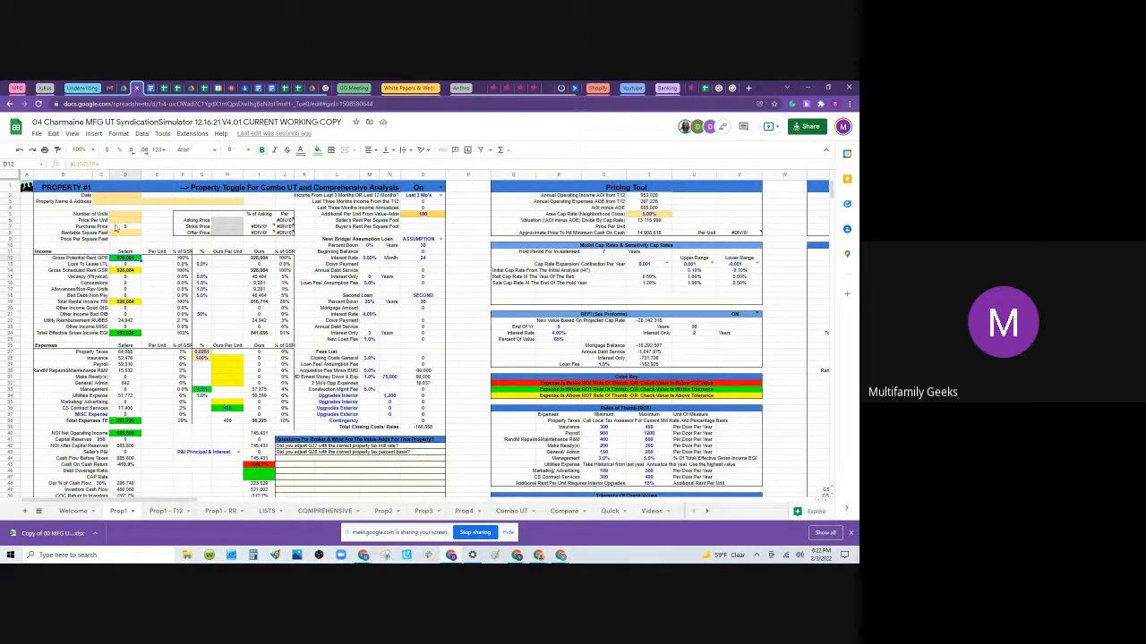
left_click(111, 196)
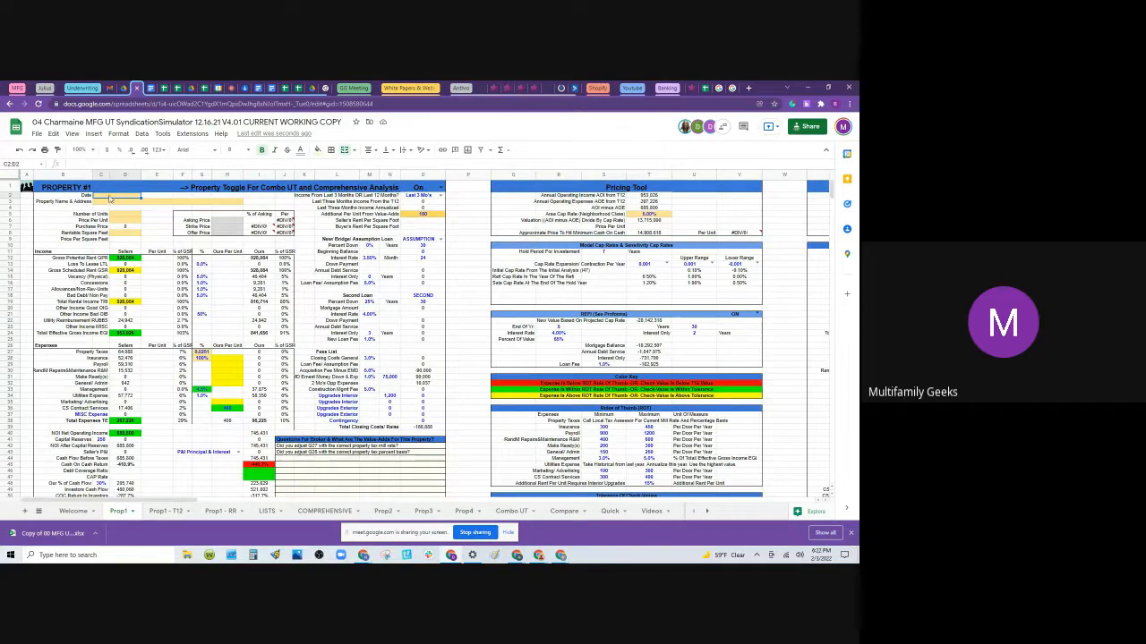
double_click(111, 198)
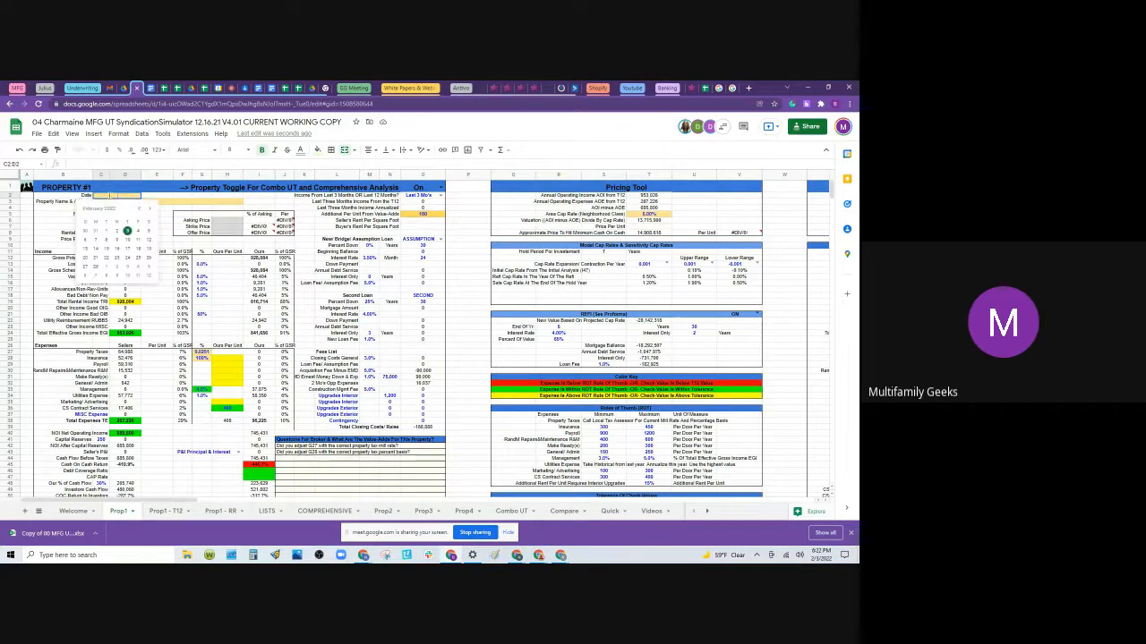
left_click(127, 231)
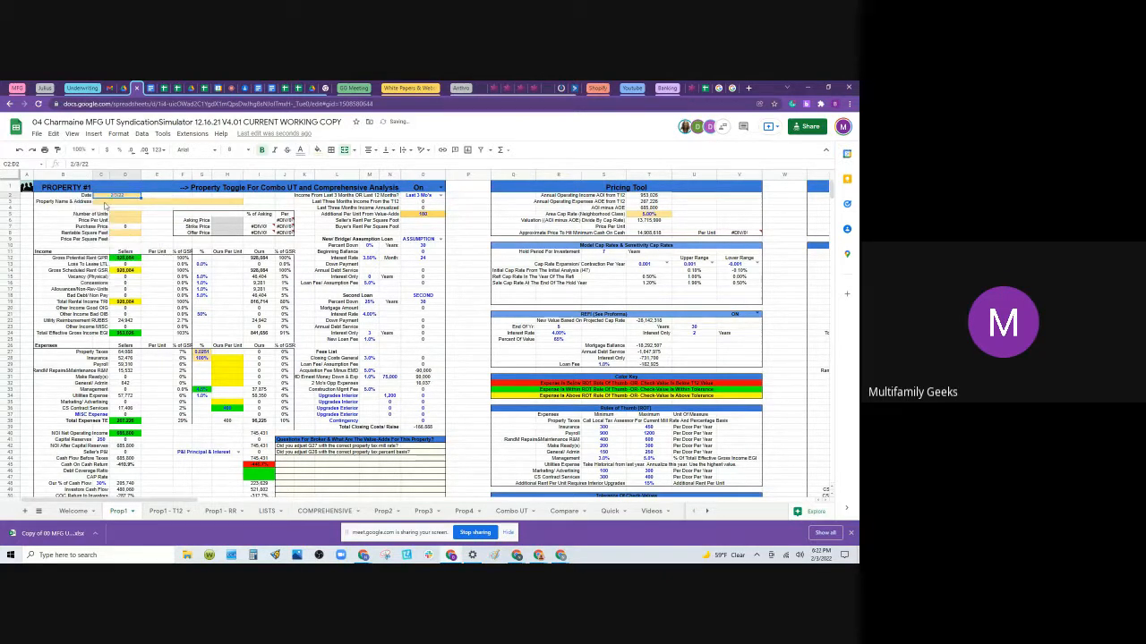
Step: Select the Property Name & Address field and open 01 SCHROEDER APARTMENTS-Flyer-10 MIL.pdf from the Google Drive folder to consult the property details
left_click(105, 204)
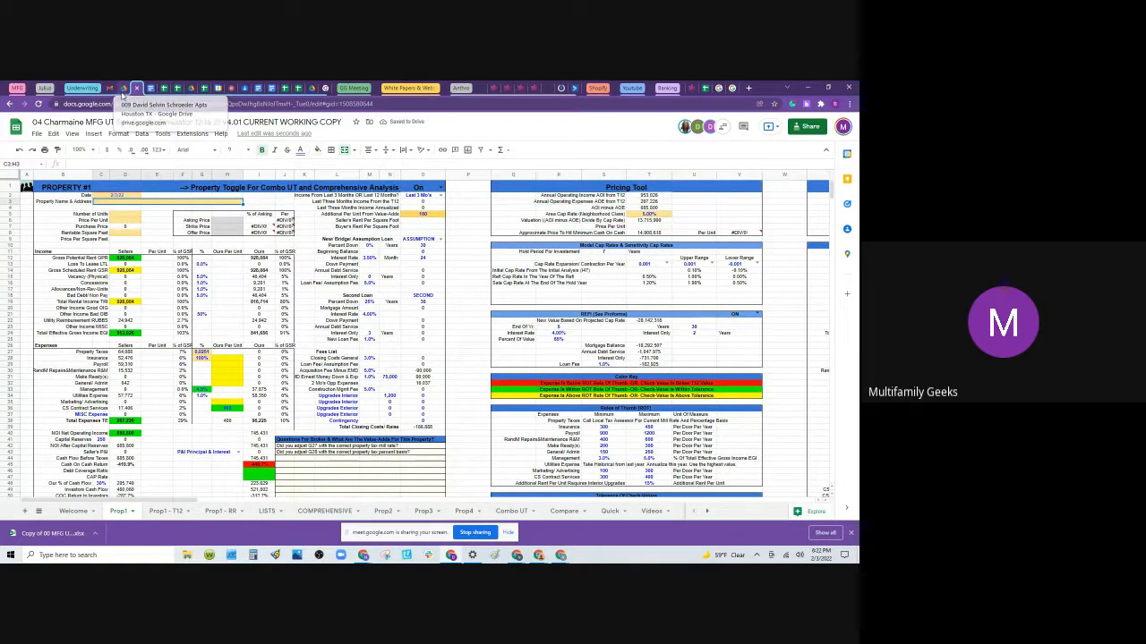
left_click(122, 89)
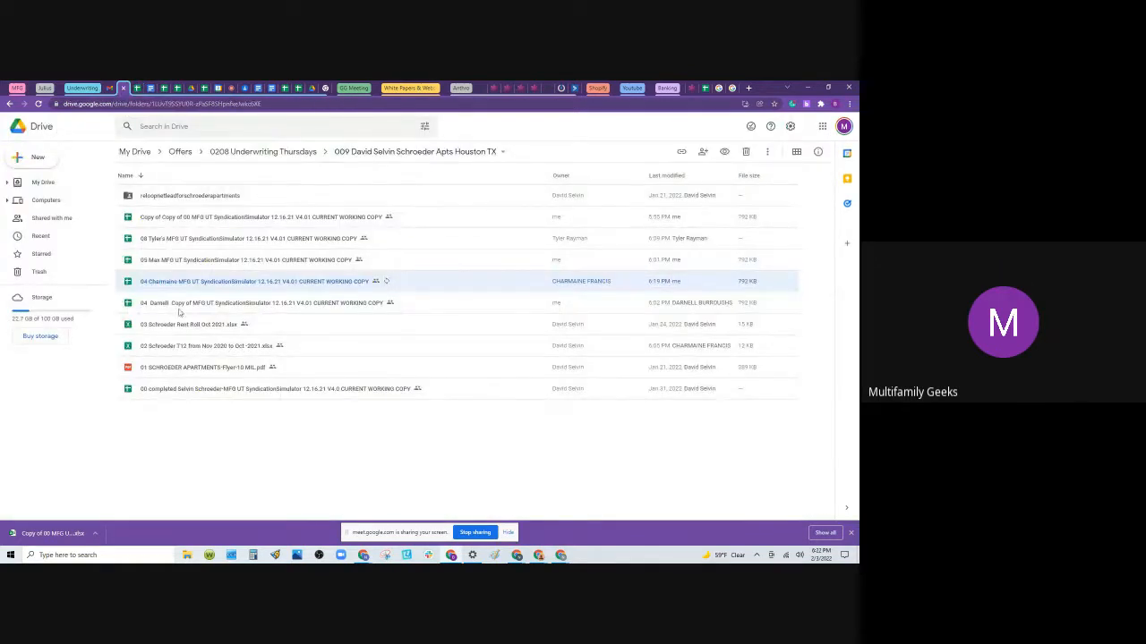
double_click(215, 368)
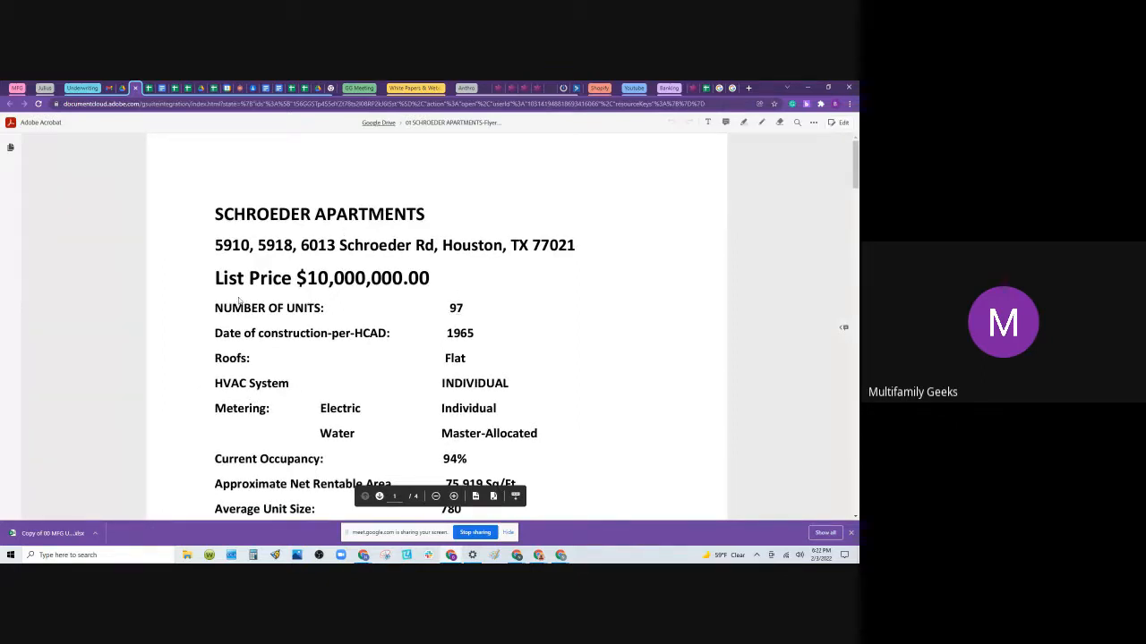
Step: Back in the Prop1 sheet, enter Shroeder as the Property Name & Address of Property #1
left_click(151, 90)
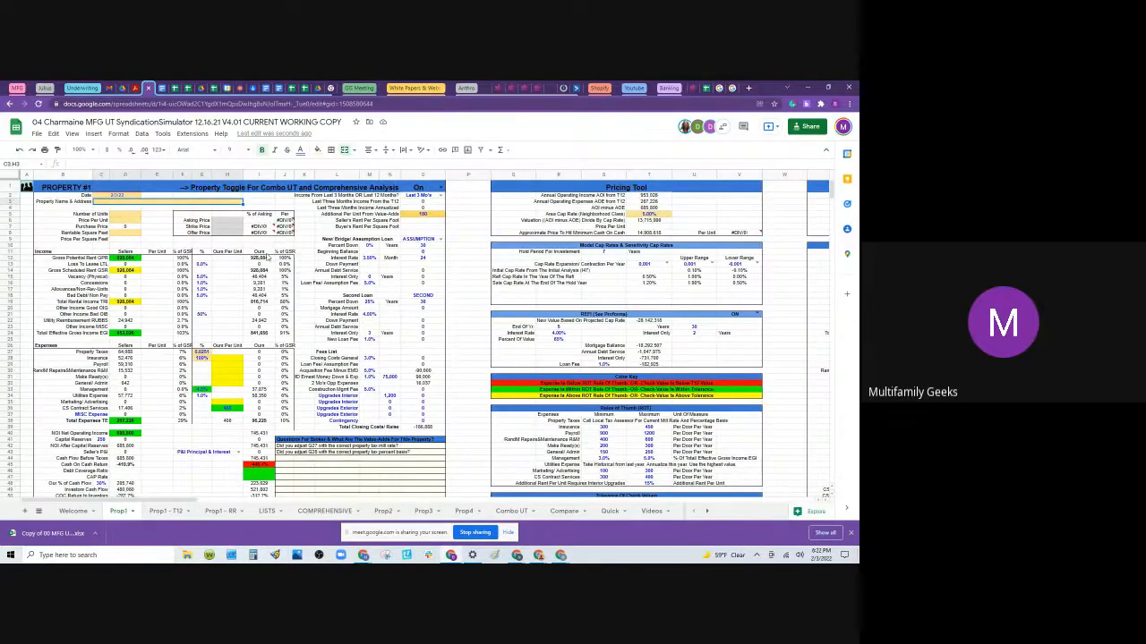
left_click(123, 204)
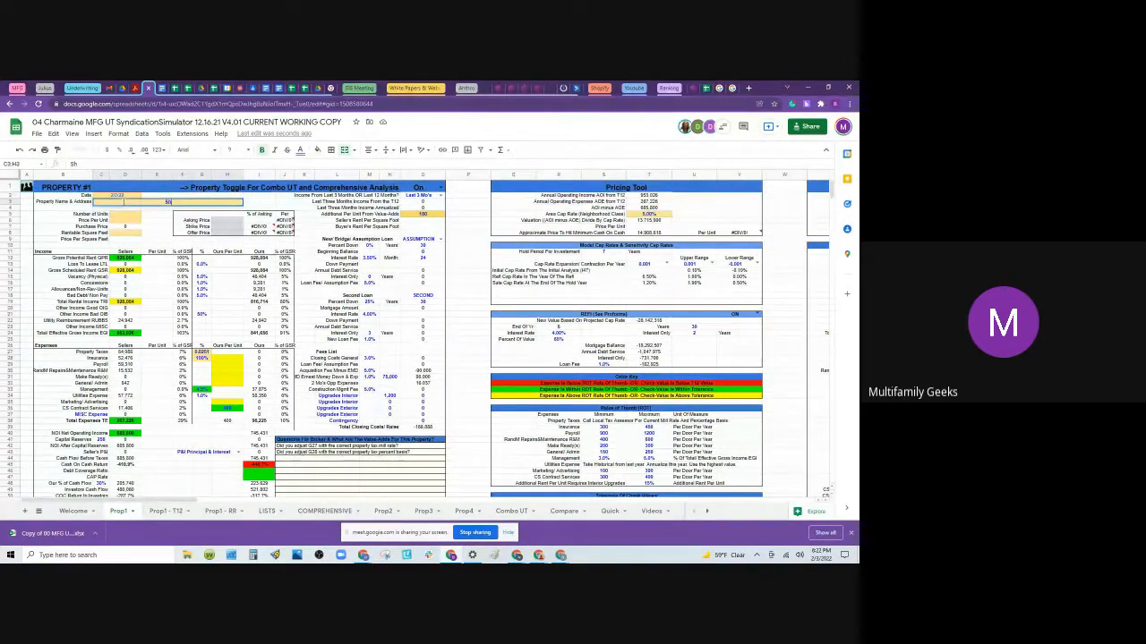
type("Shroeder")
key("Tab")
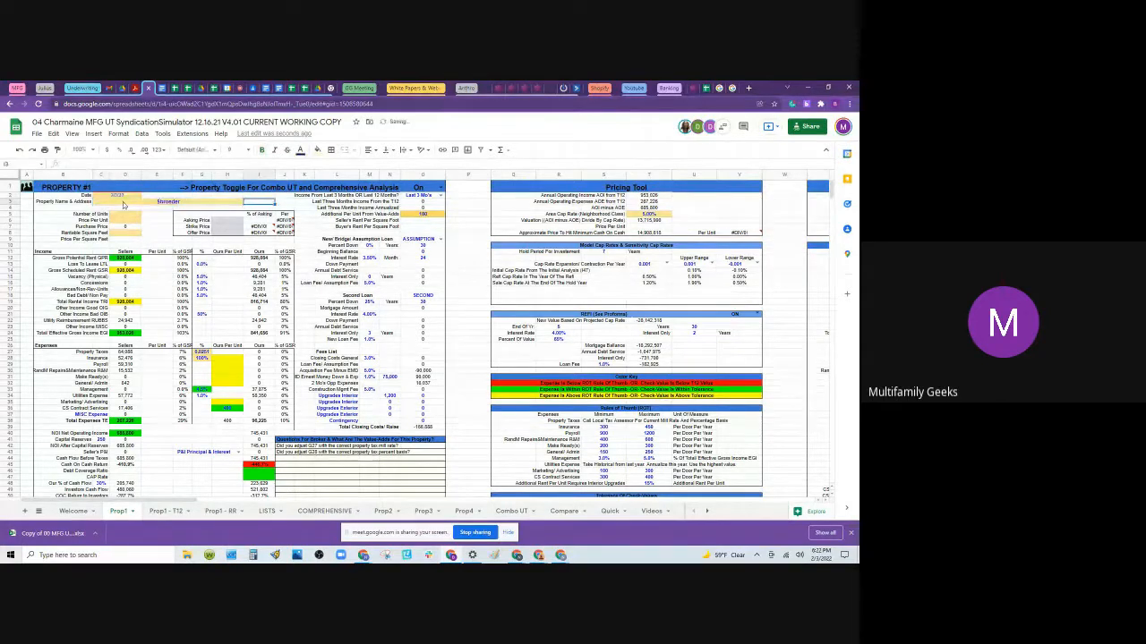
Step: Set Property #1's Number of Units to 97 and its Asking Price to 10,000,000
left_click(125, 215)
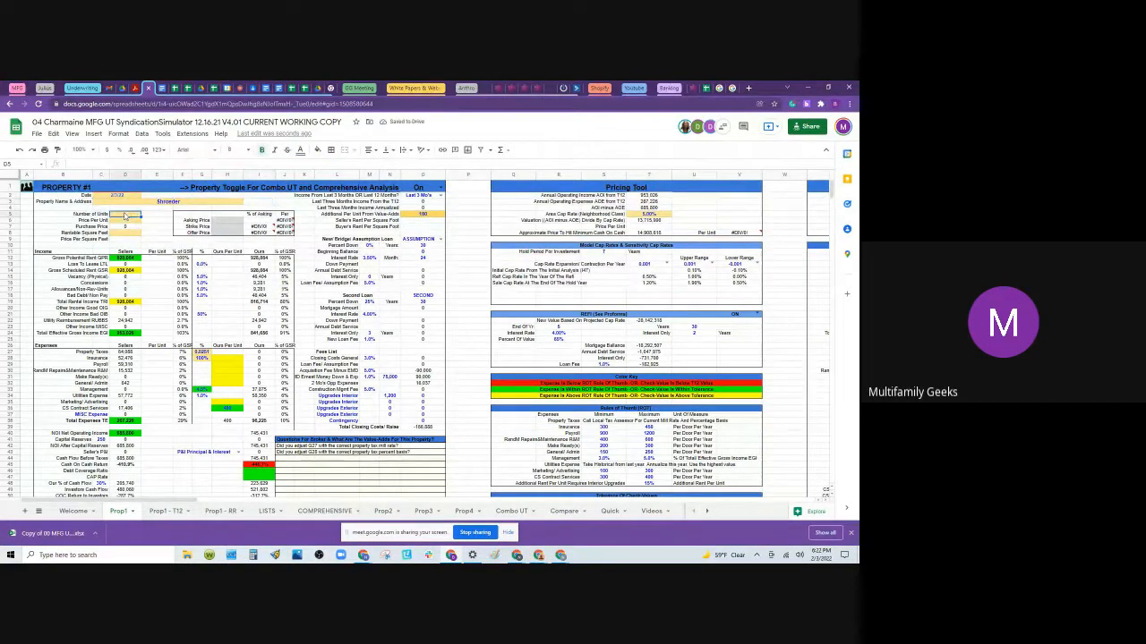
type("77")
key("Return")
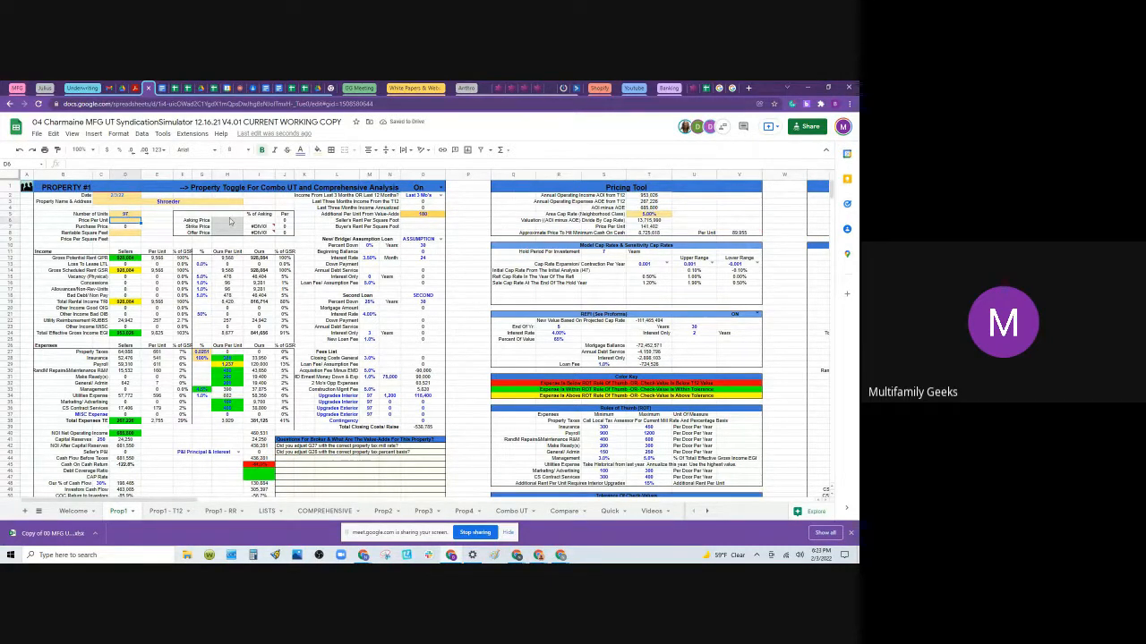
left_click(217, 221)
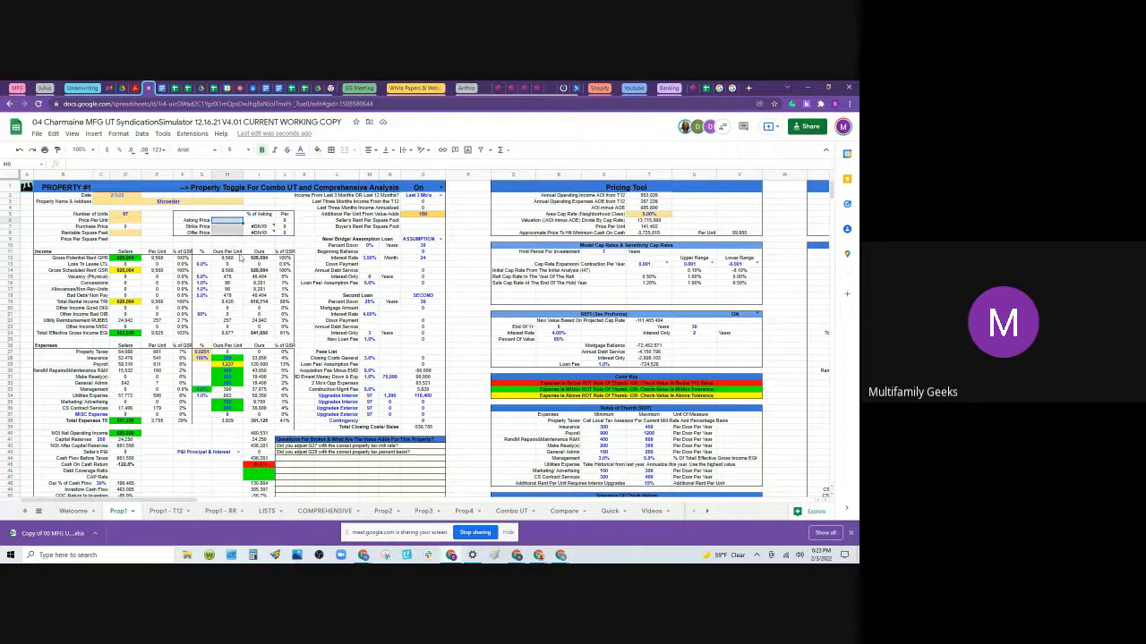
type("10,000,000")
key("Return")
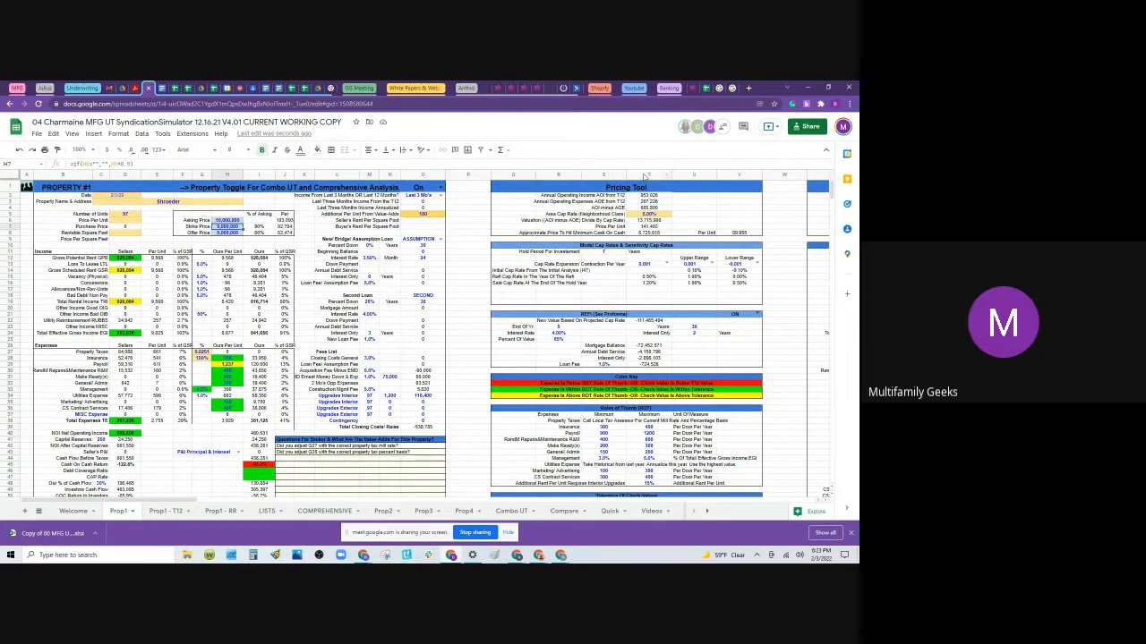
Step: Try an Area Cap Rate (Neighborhood Class) of 6% in the Pricing Tool and settle it at 6.5%
left_click(645, 175)
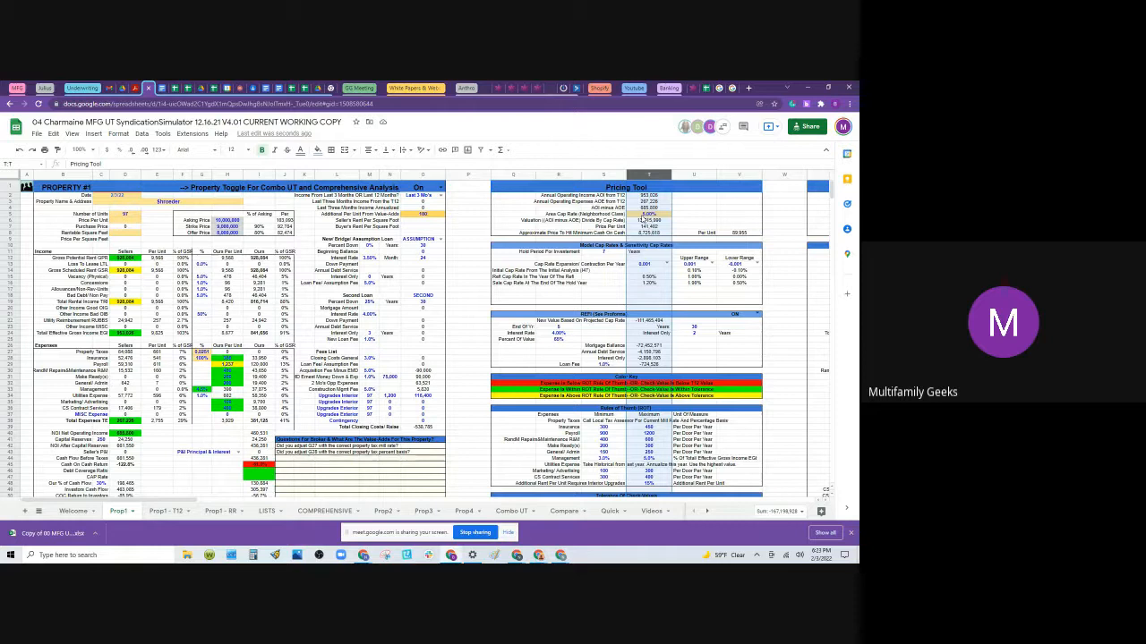
left_click(642, 217)
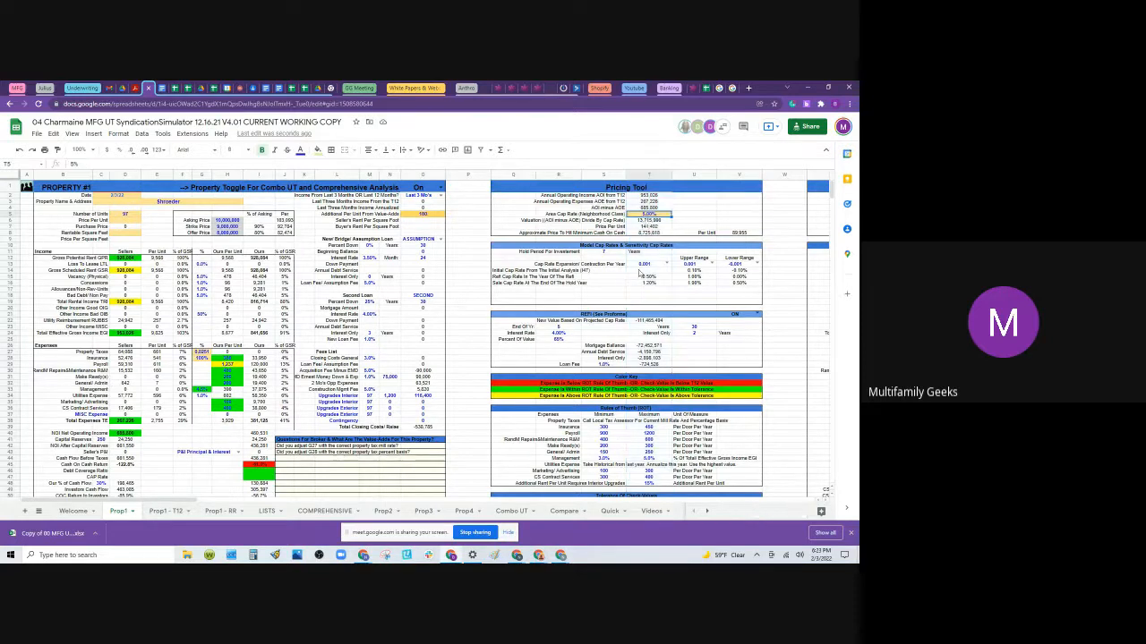
type("6%")
key("Return")
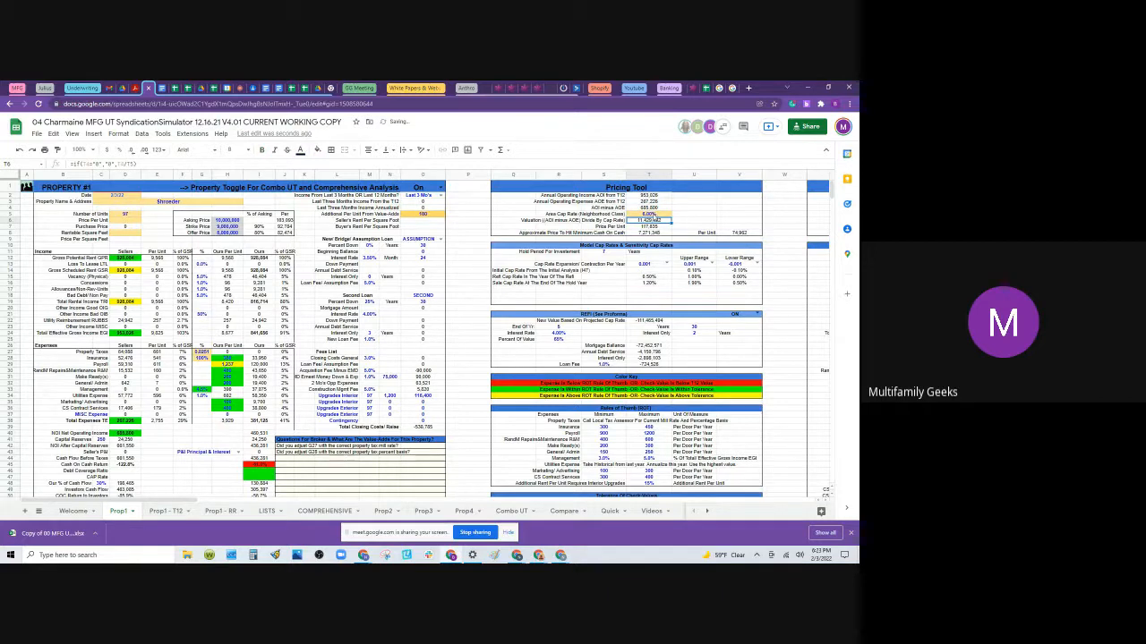
key("Up")
type("6.5%")
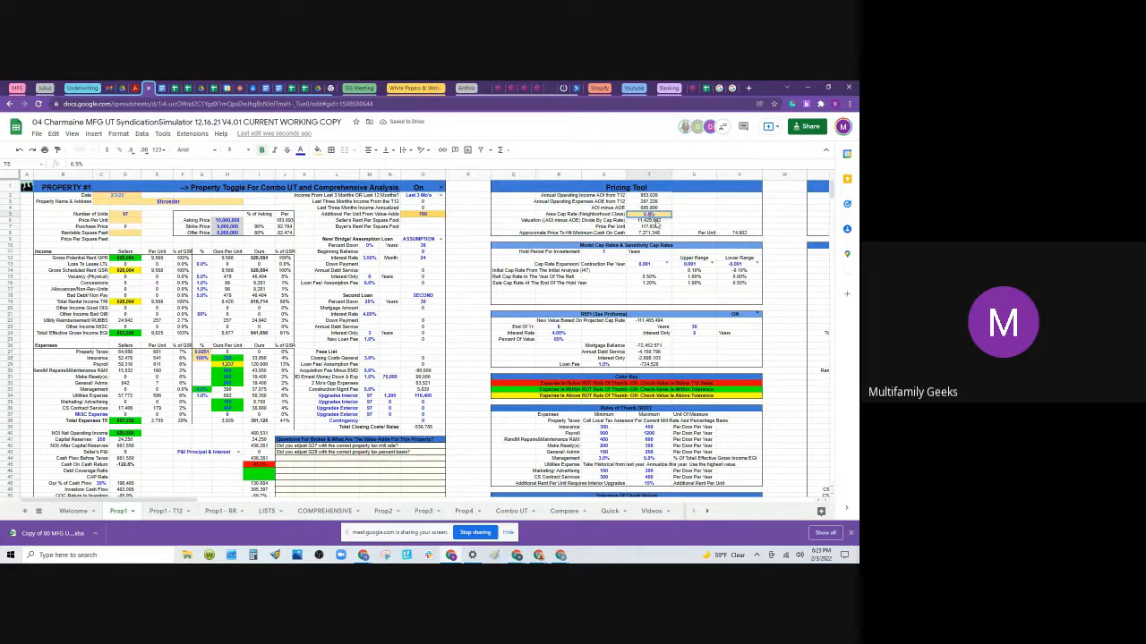
key("Return")
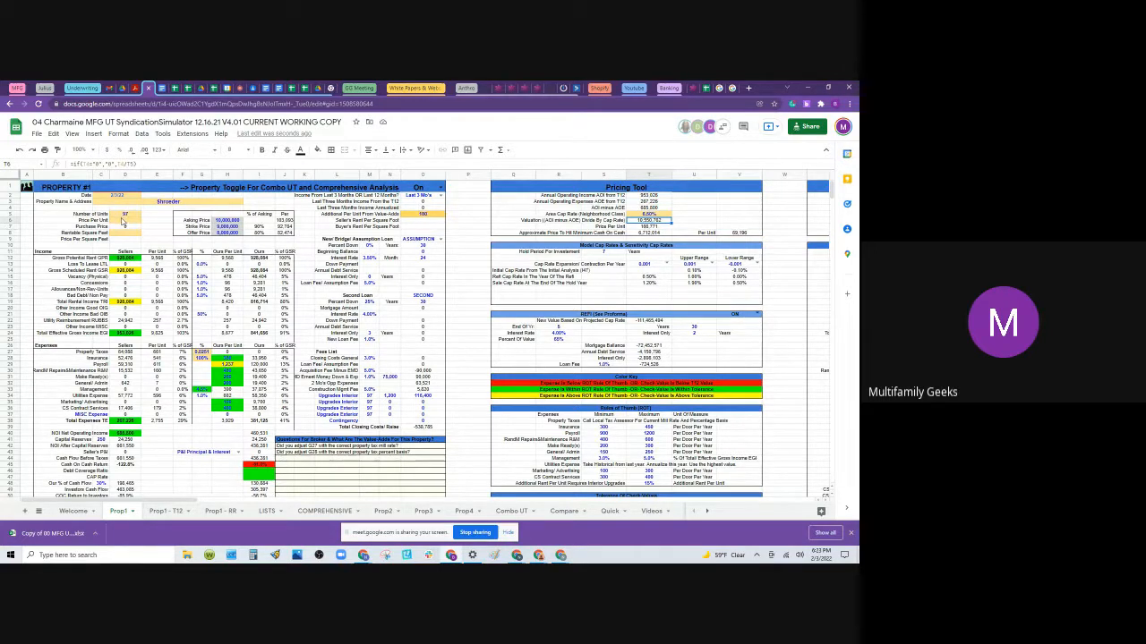
Step: Set Property #1's Price Per Unit to 103,093, taken from the Asking Price row's per-unit figure
left_click(124, 221)
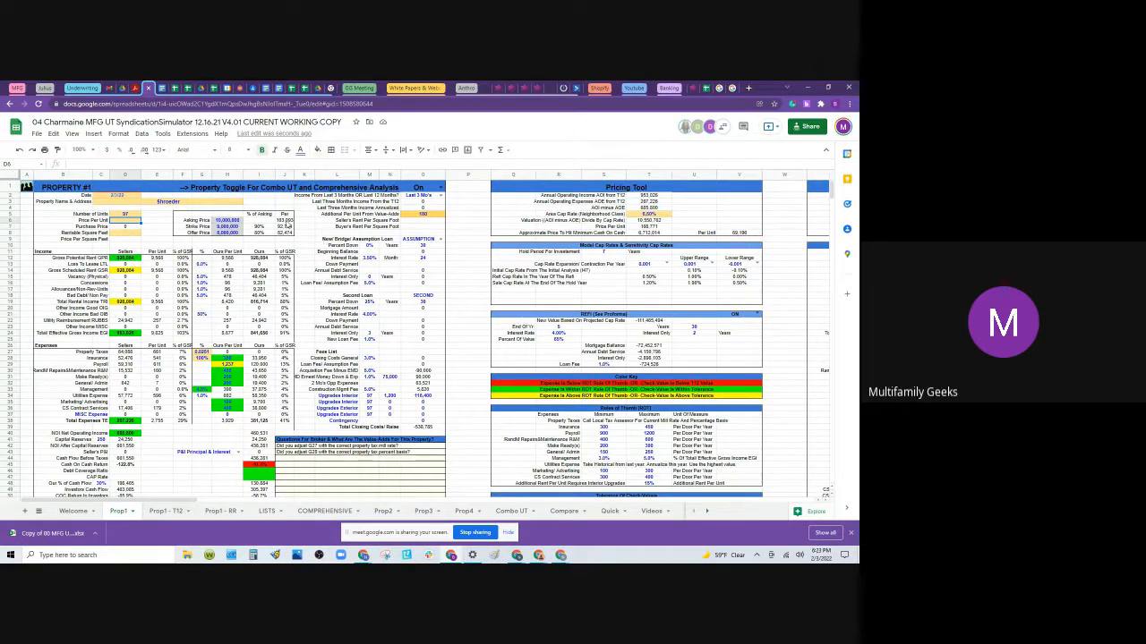
left_click(284, 221)
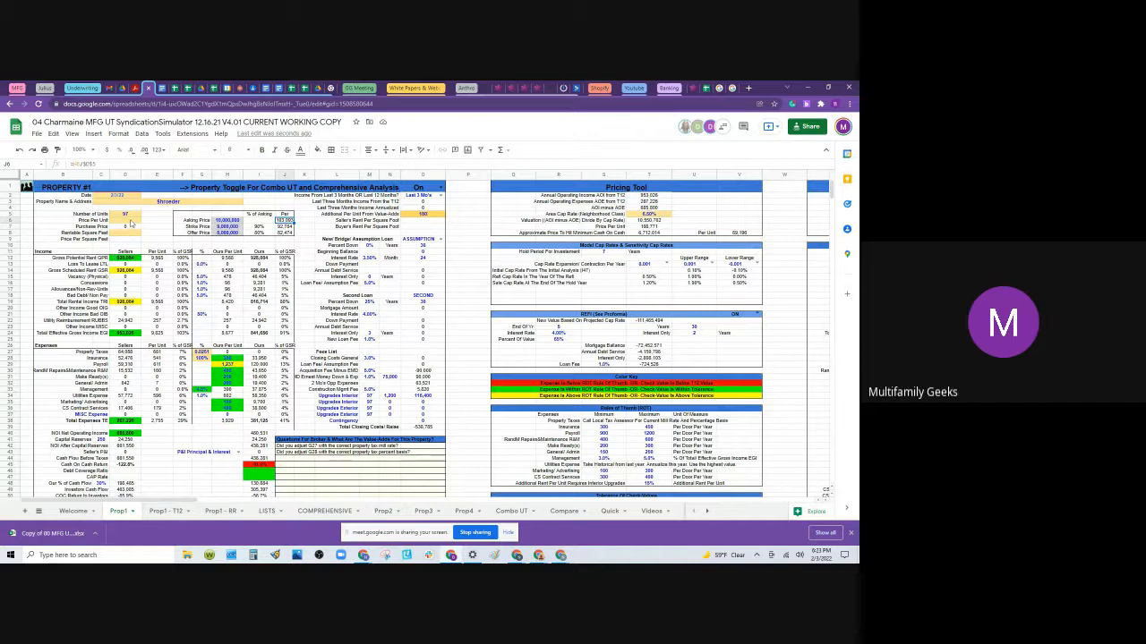
left_click(131, 223)
type("103093")
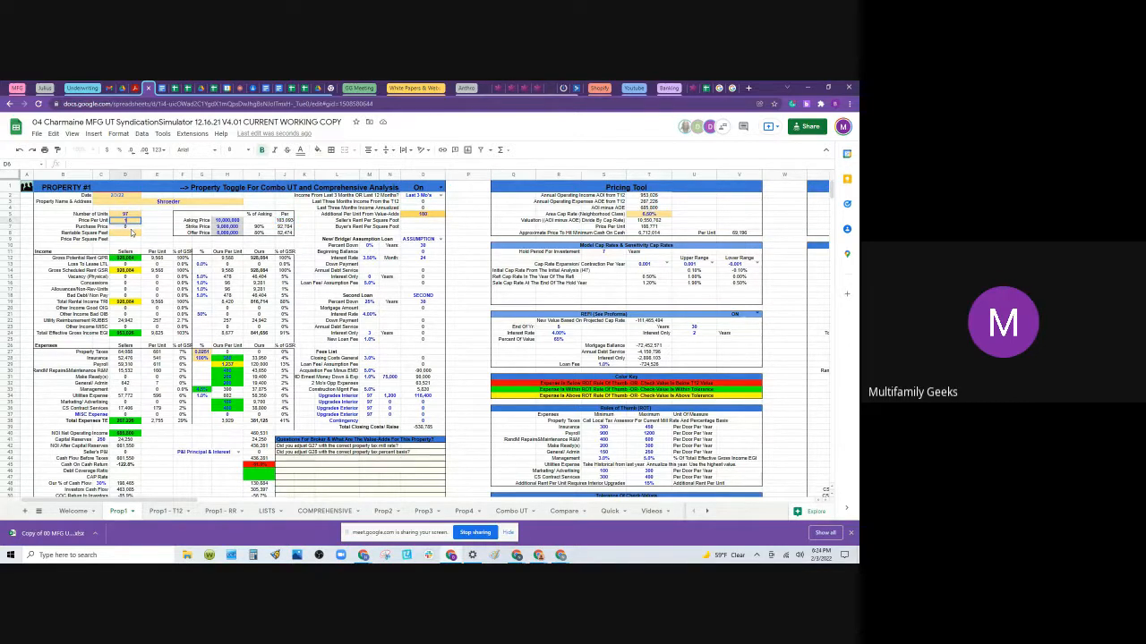
key("Return")
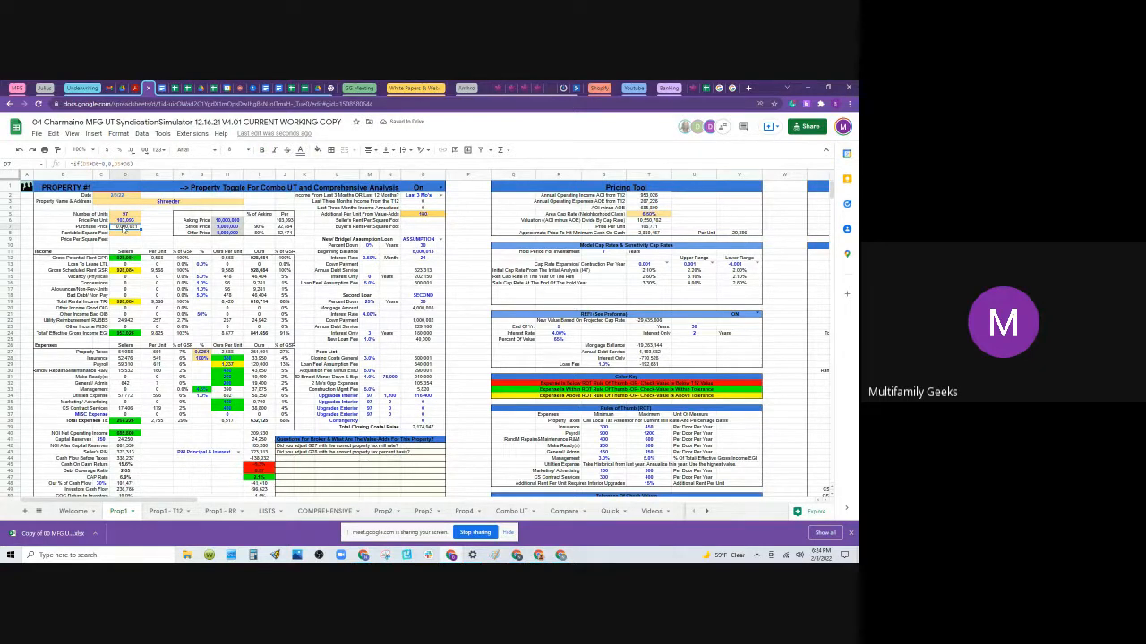
Step: Look up the net rentable area in the Schroeder Apartments flyer and set Rentable Square Feet to 75,919
left_click(124, 233)
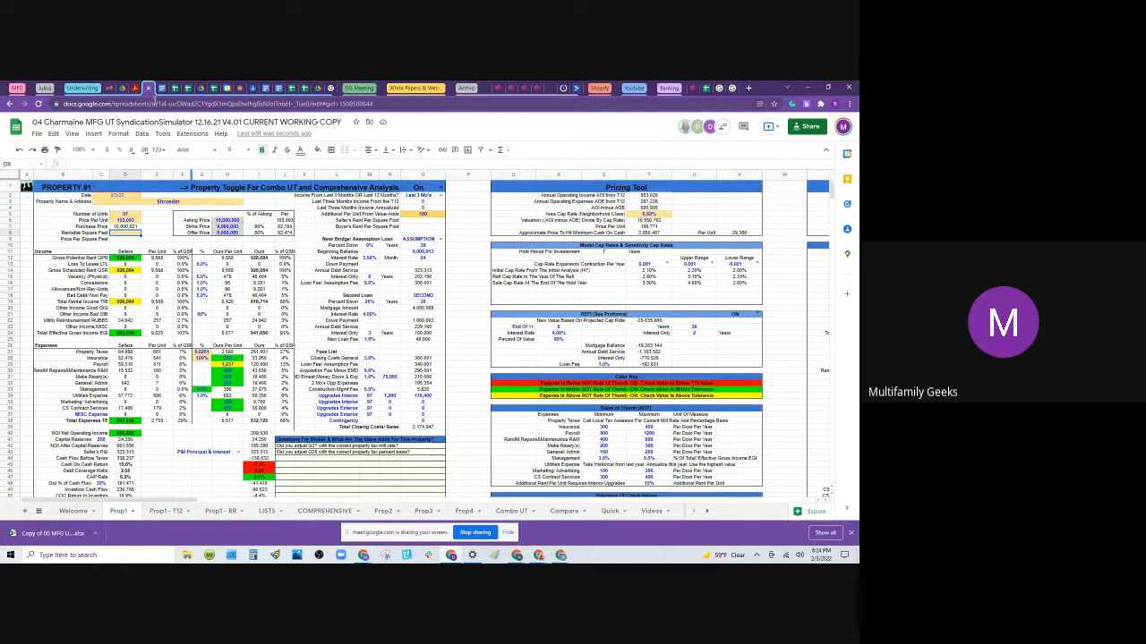
left_click(135, 88)
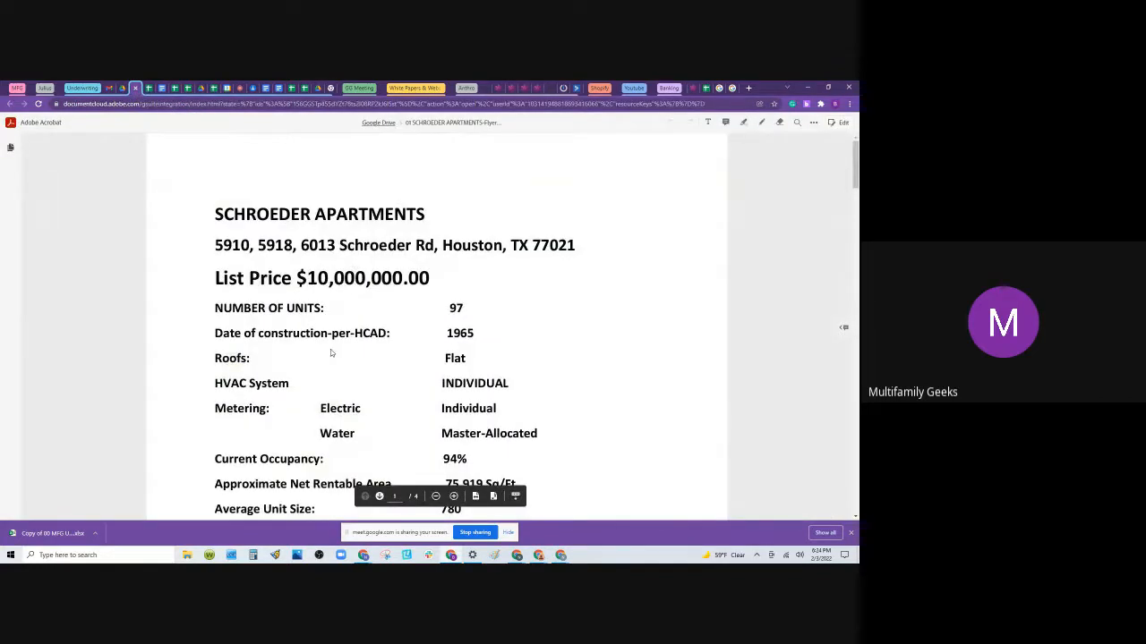
scroll(330, 354, "down", 5)
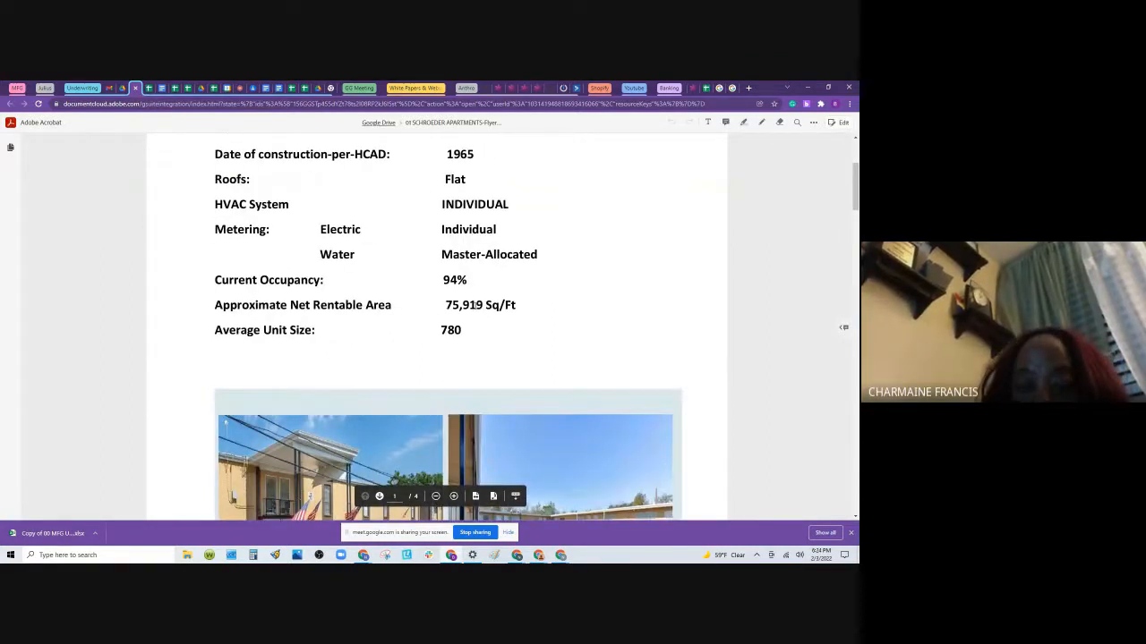
left_click(162, 88)
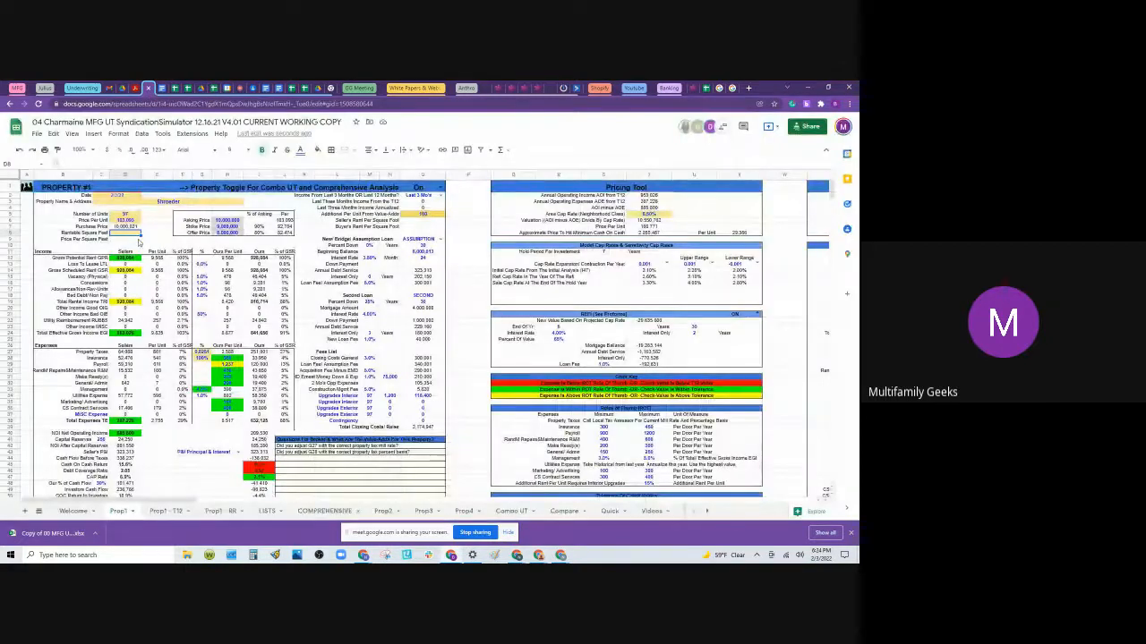
type("75919")
key("Return")
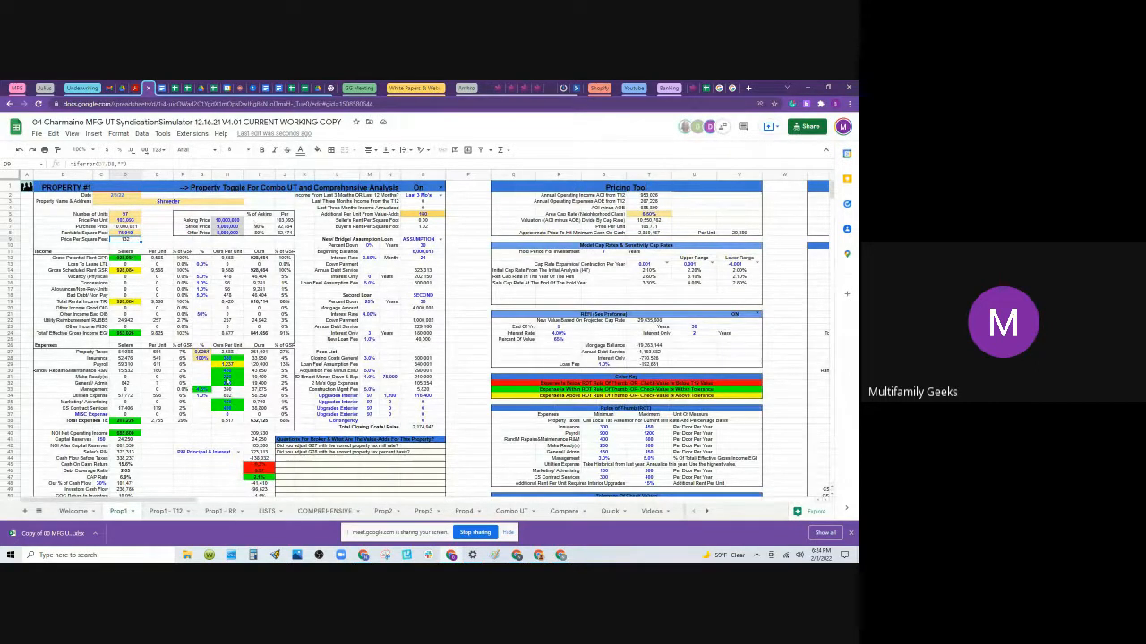
Step: Examine the Cash On Cash Return, Total Closing Costs/Raise, Gross Potential Rent, Total Effective Gross Income and the Sellers and Ours Per Unit columns
left_click(254, 466)
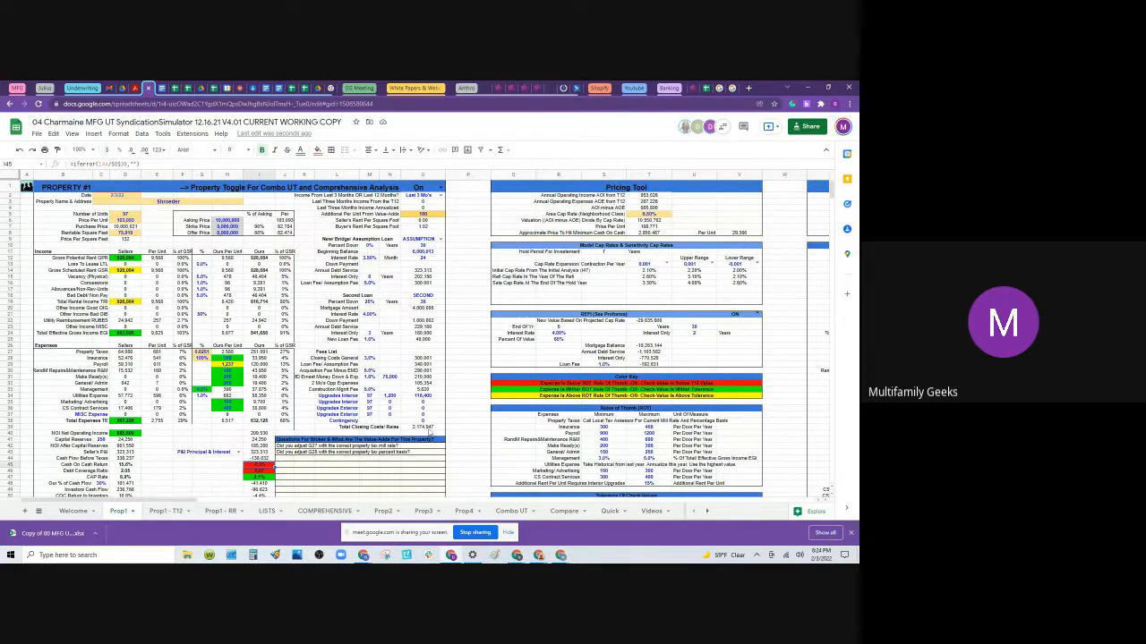
left_click(434, 429)
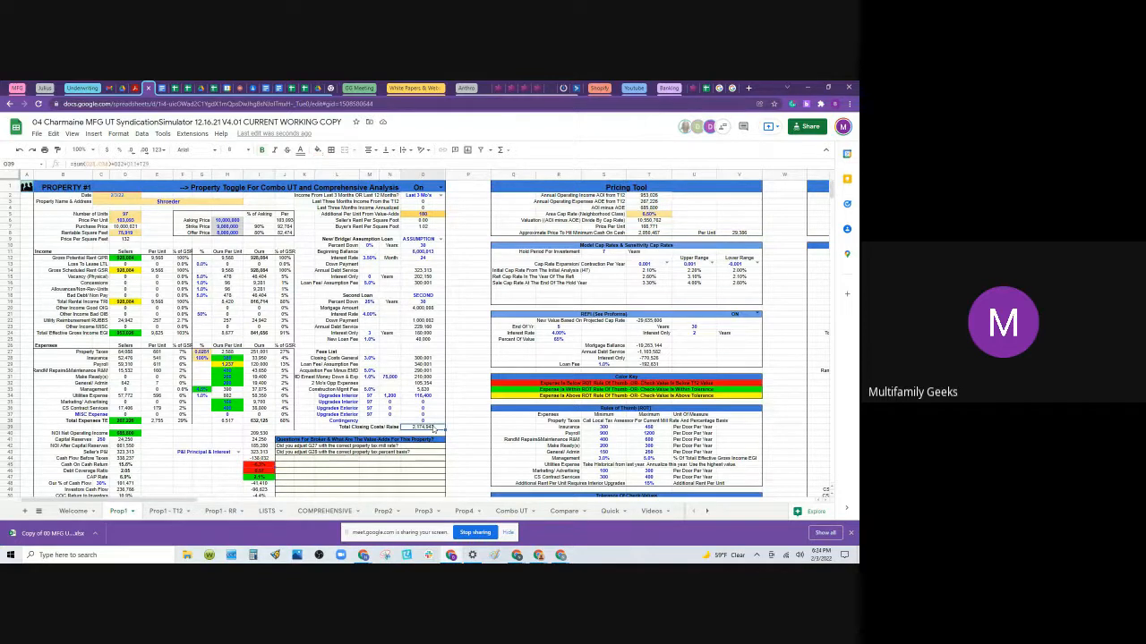
left_click(263, 396)
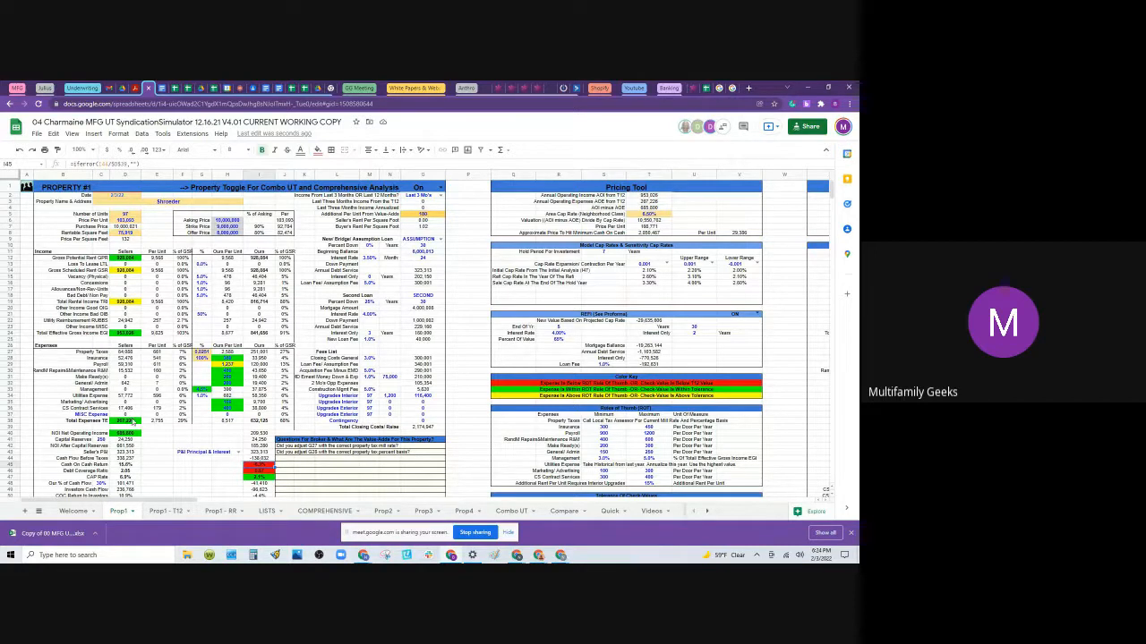
left_click(128, 259)
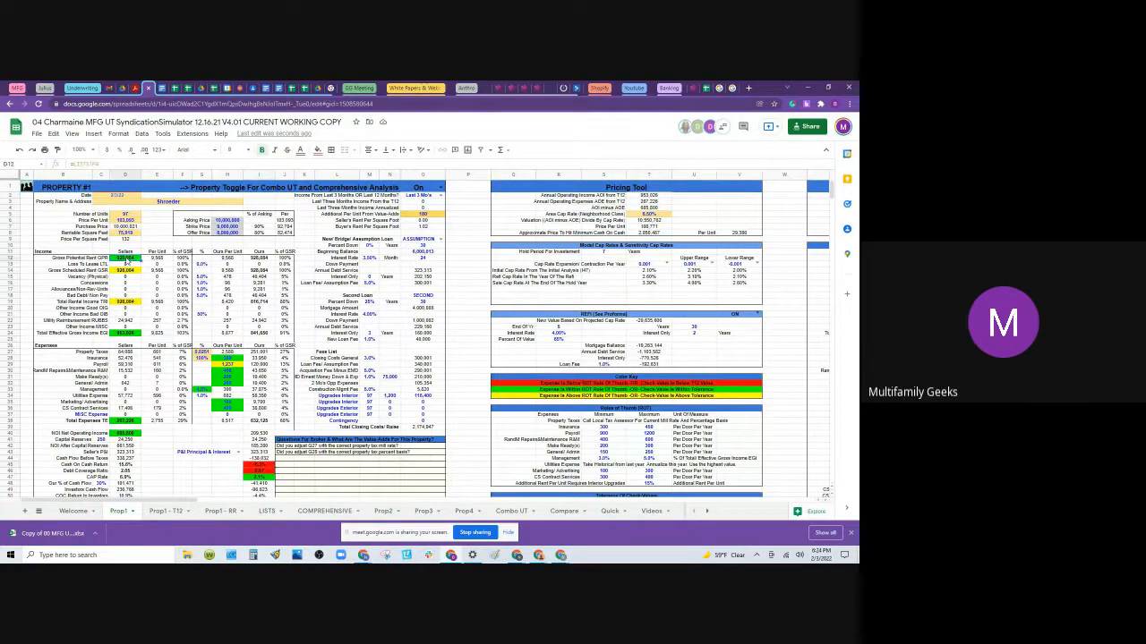
left_click(124, 176)
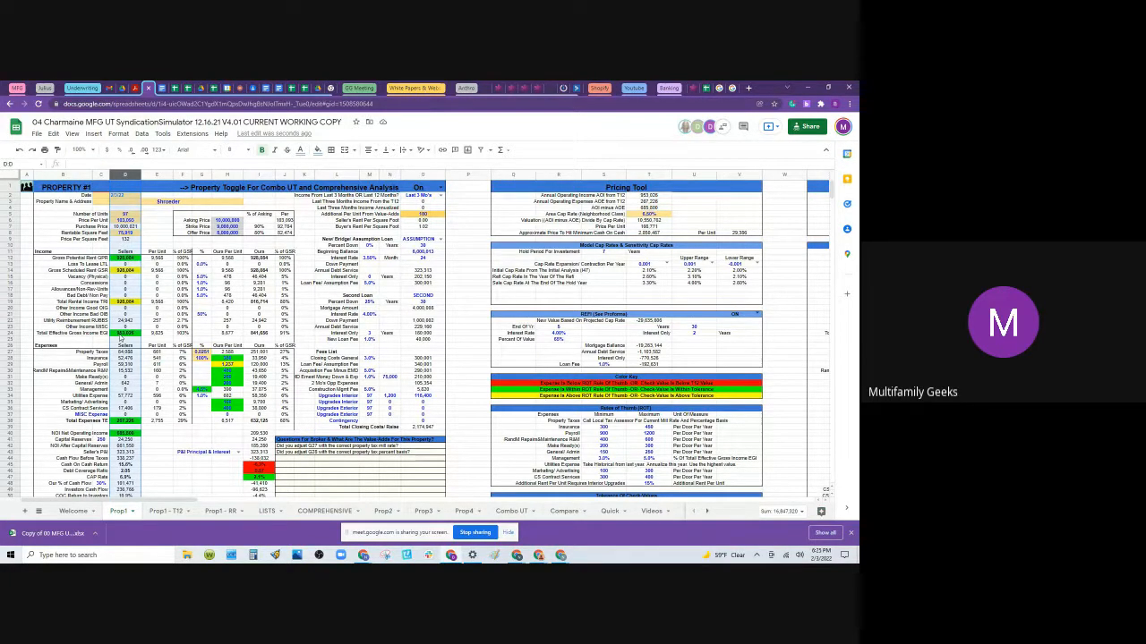
left_click(120, 335)
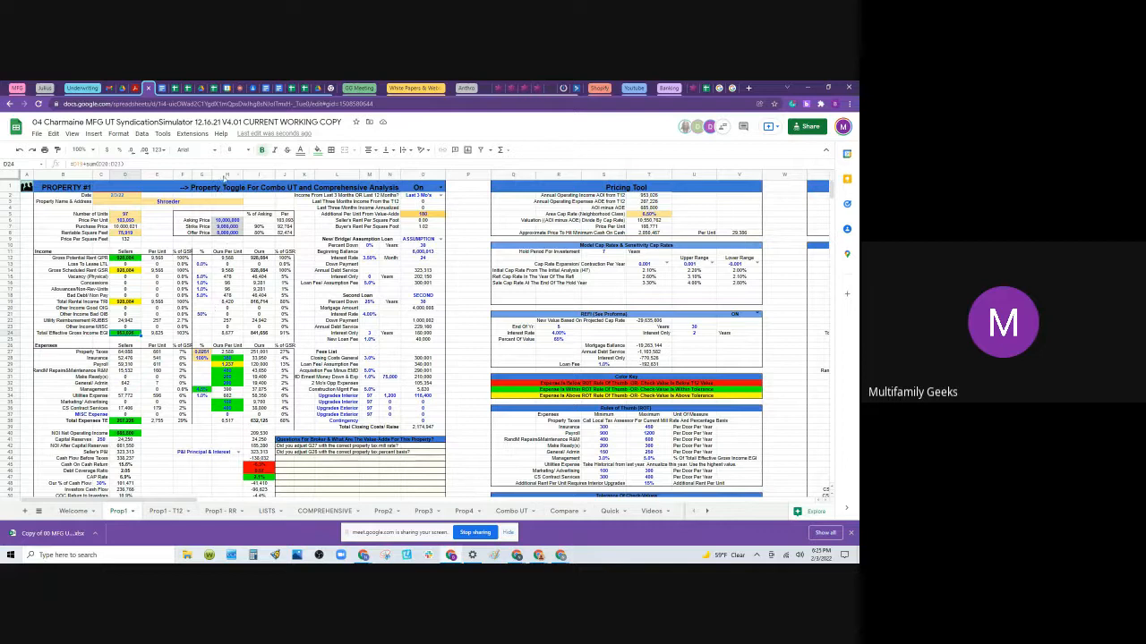
left_click(225, 174)
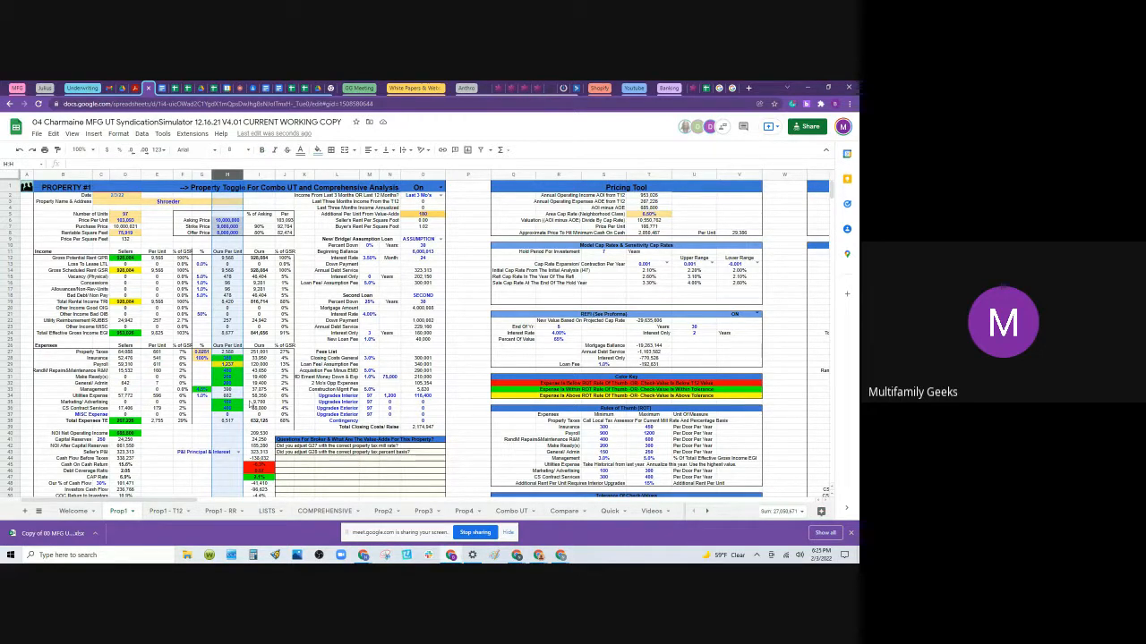
Step: On the Prop1 - T12 sheet, total the August to October Rental Income in D3 with =SUM(O4:Q4)
left_click(176, 511)
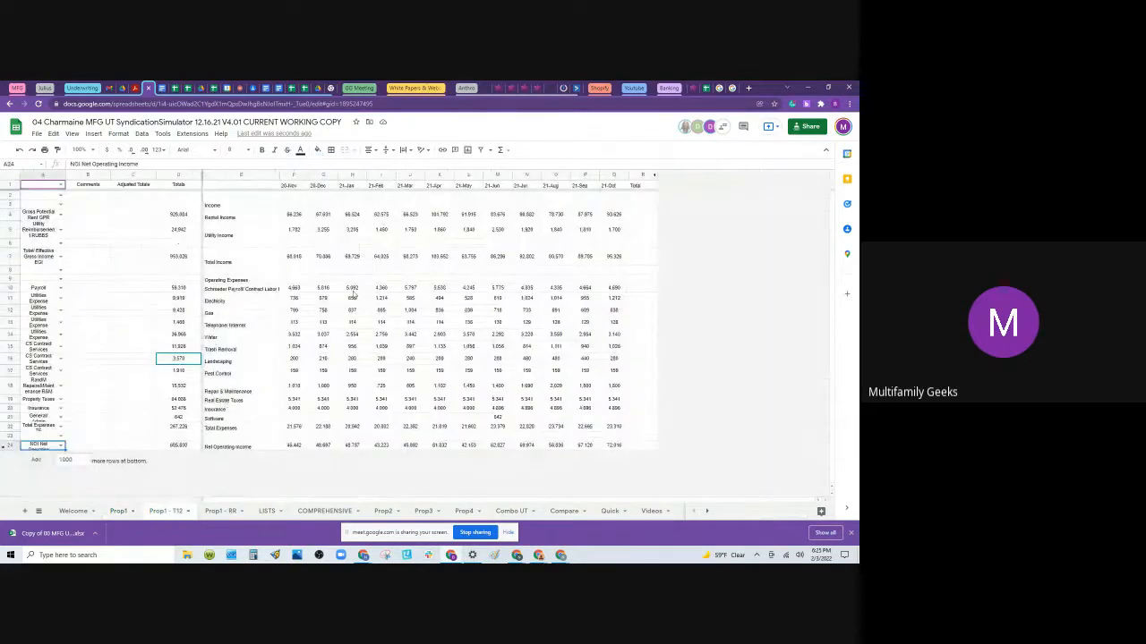
left_click(163, 204)
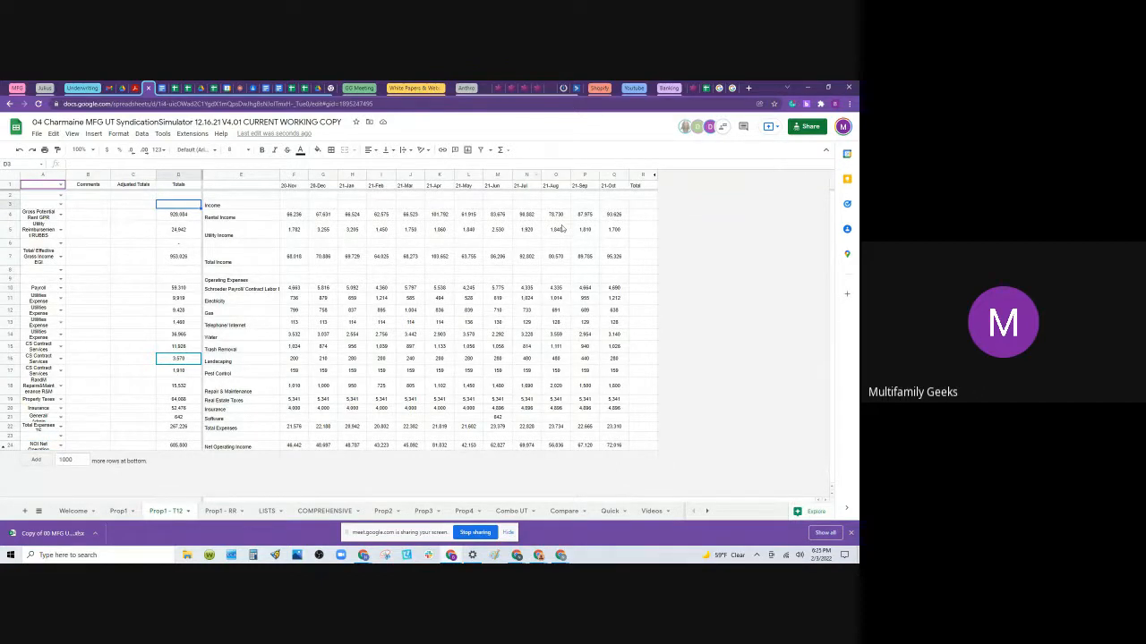
left_click(500, 149)
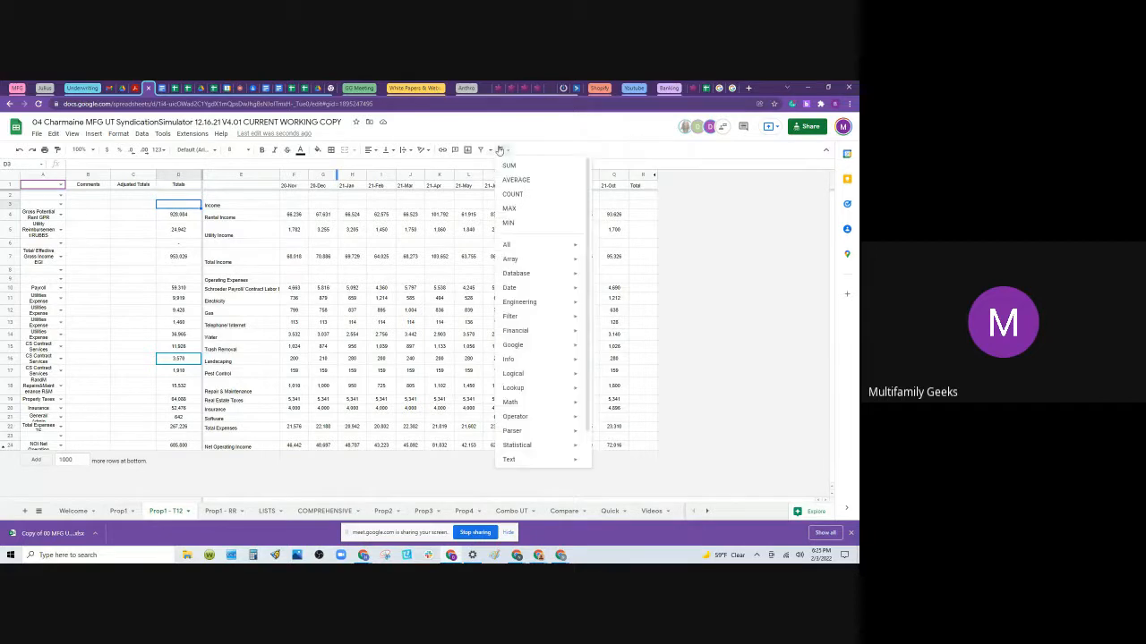
left_click(509, 166)
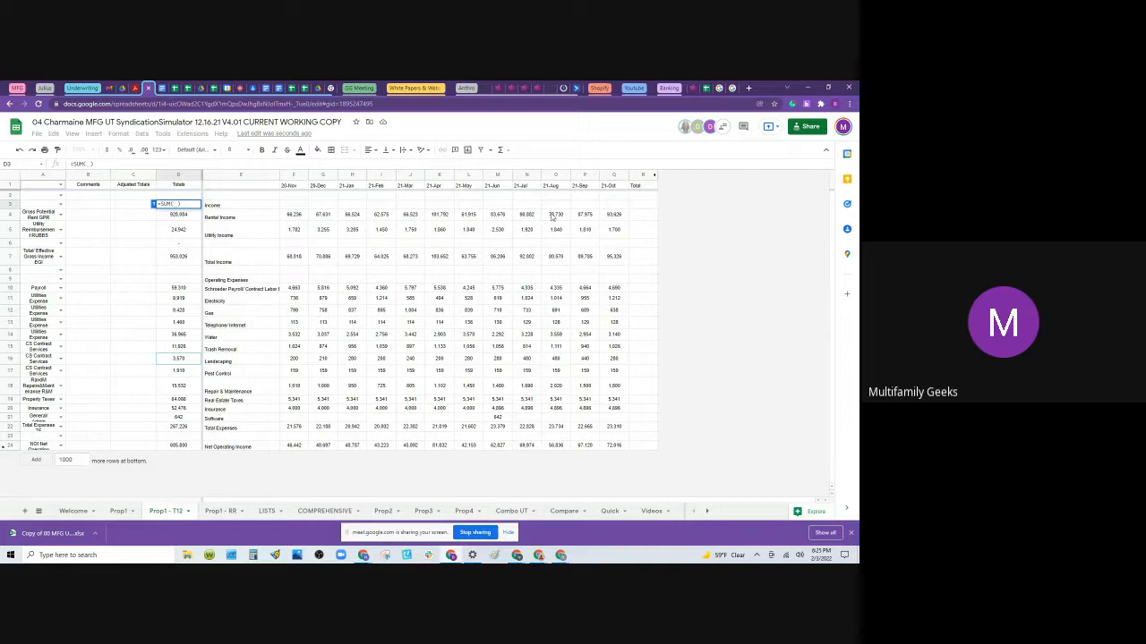
left_click_drag(554, 214, 607, 215)
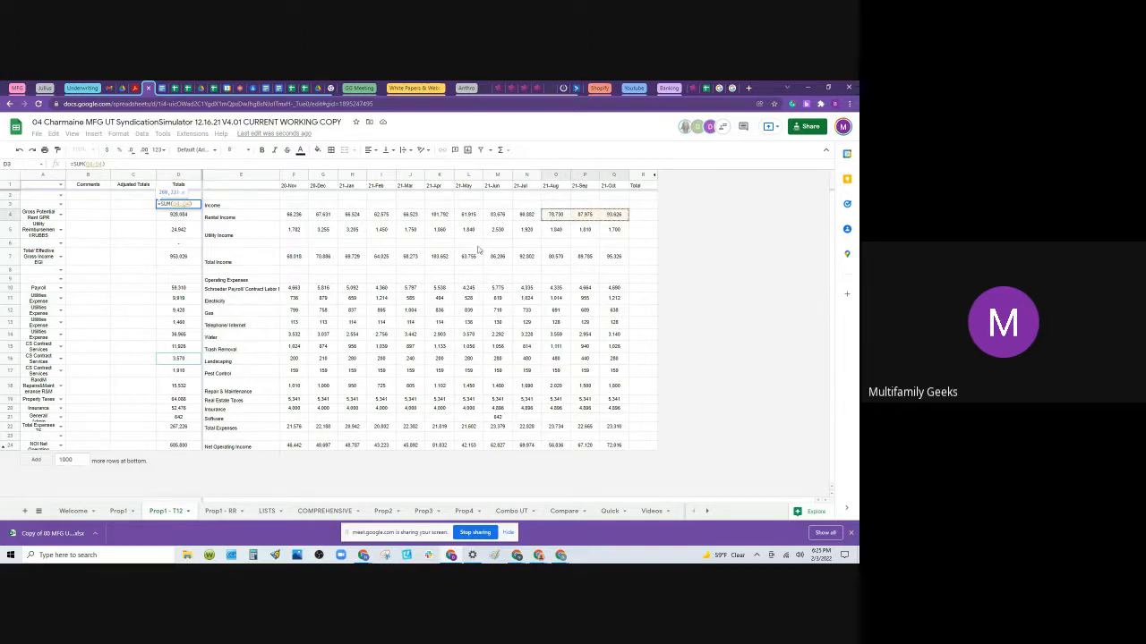
key("Return")
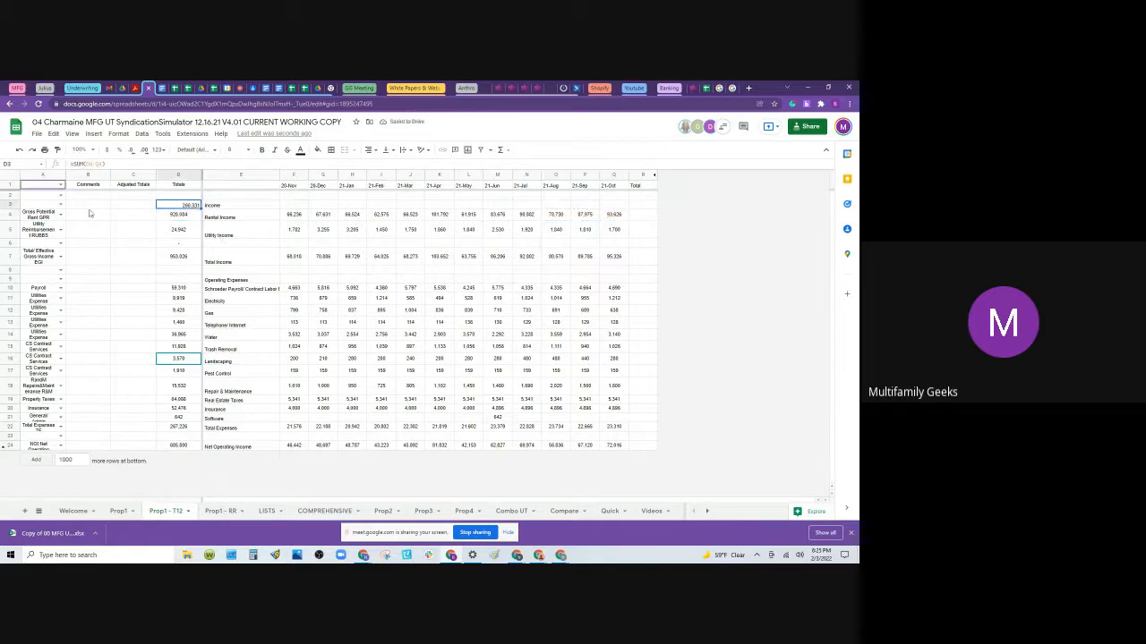
Step: Categorize the last-three-months total in row 3 of the Prop1 - T12 sheet as "3M Last Three Months of Income"
left_click(49, 206)
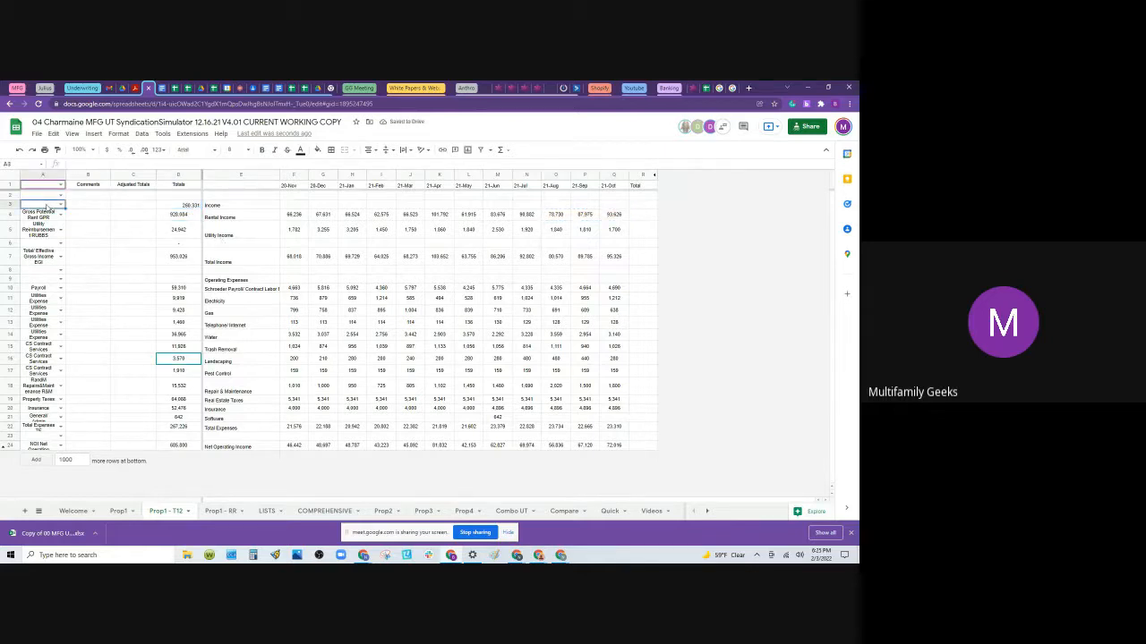
type("3")
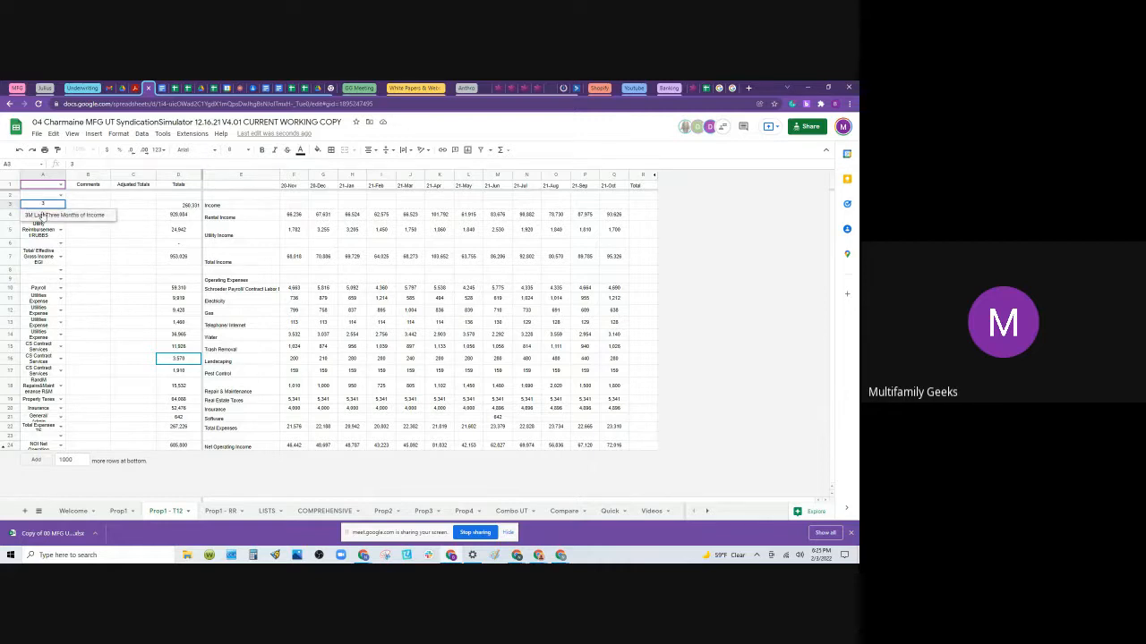
left_click(43, 215)
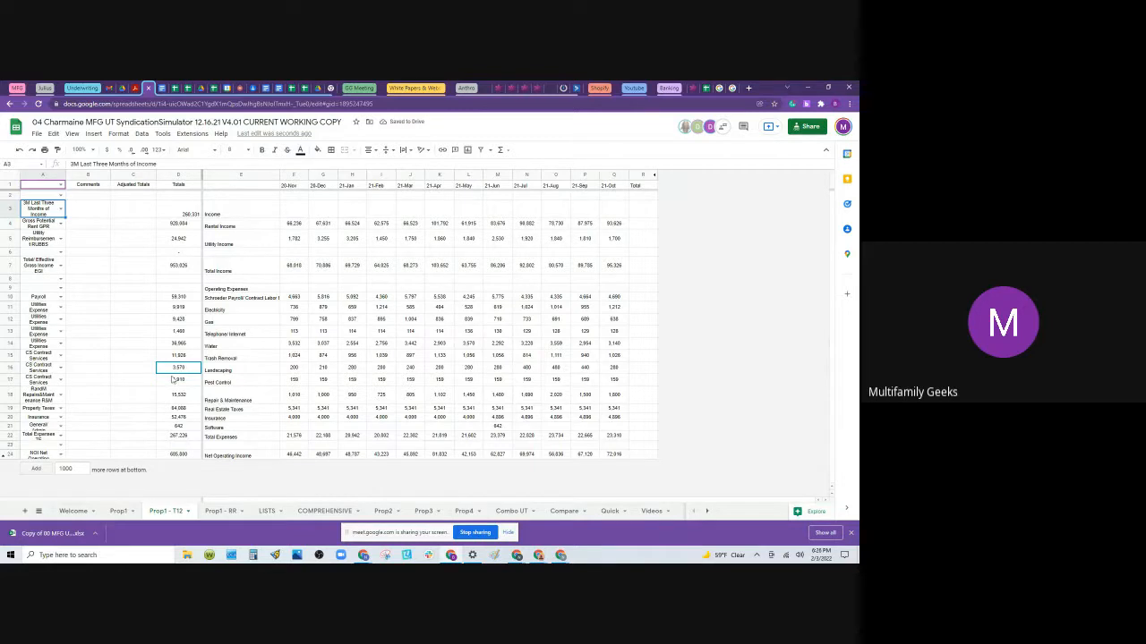
Step: Examine Prop1's Ours Gross Potential Rent, Additional Per Unit From Value-Adds, Total Effective Gross Income and Property Taxes, and consult the Schroeder Apartments flyer
left_click(116, 511)
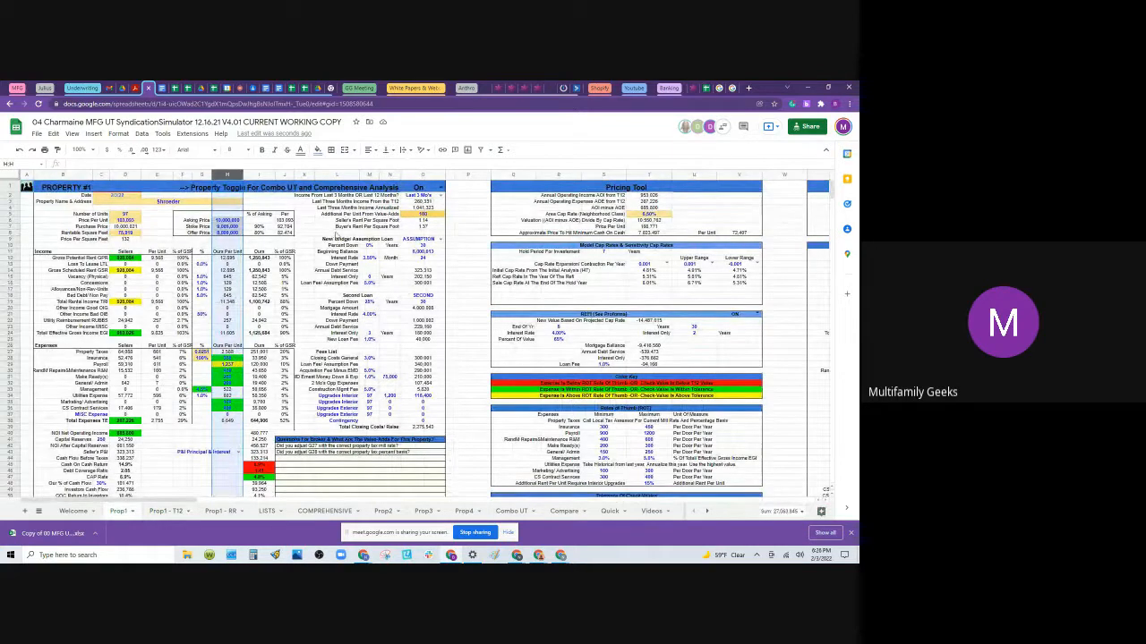
left_click(259, 259)
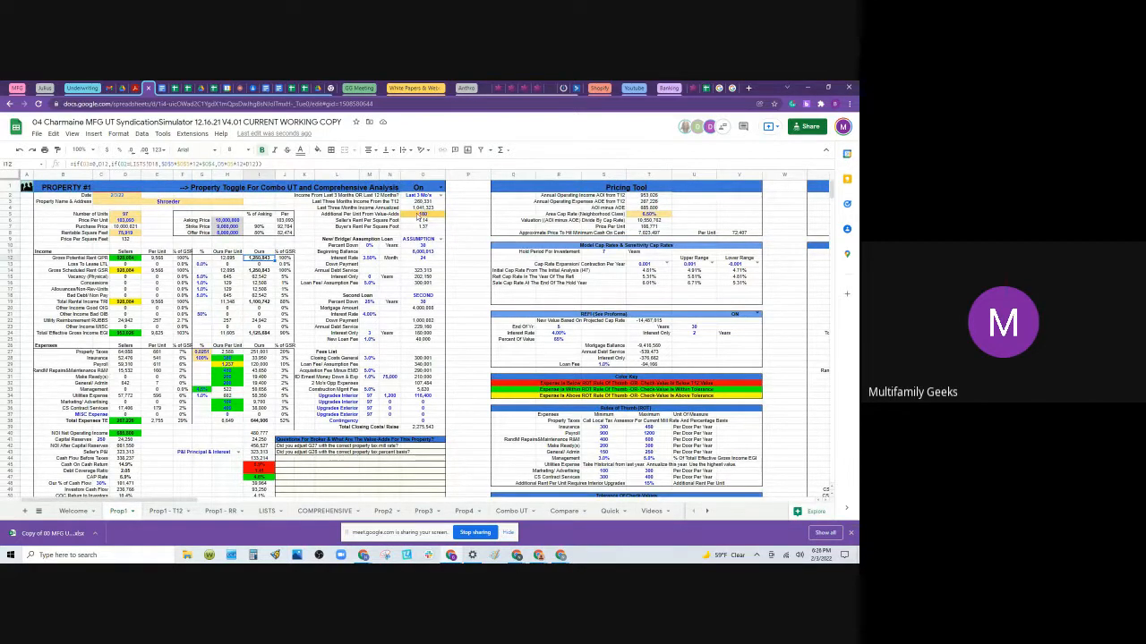
left_click(420, 215)
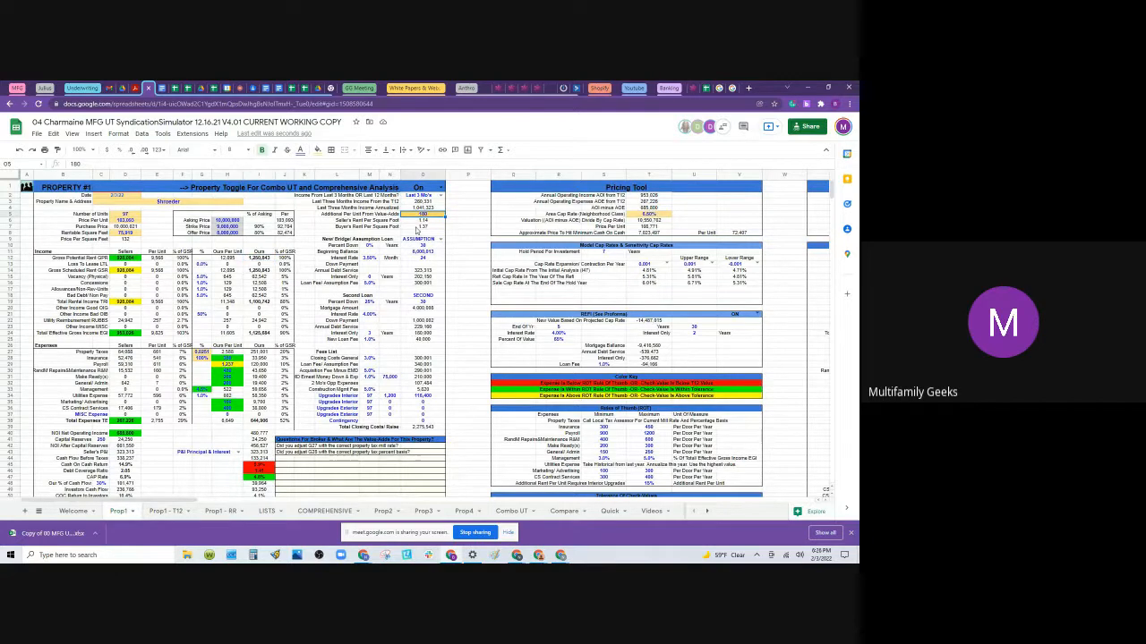
left_click(251, 259)
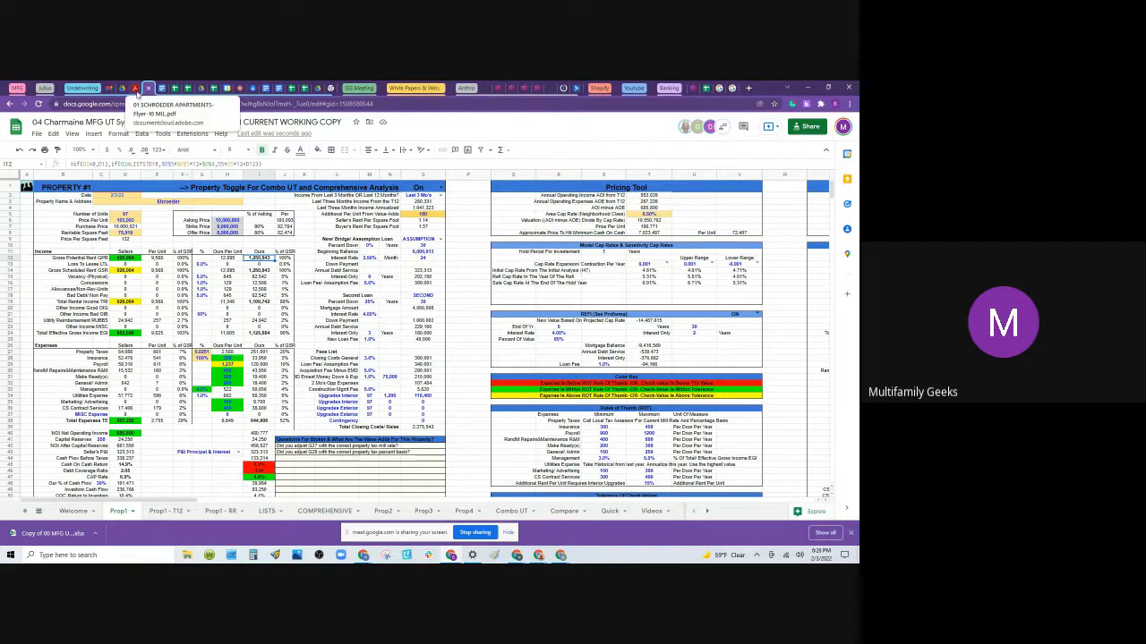
left_click(136, 88)
scroll(286, 302, "up", 2)
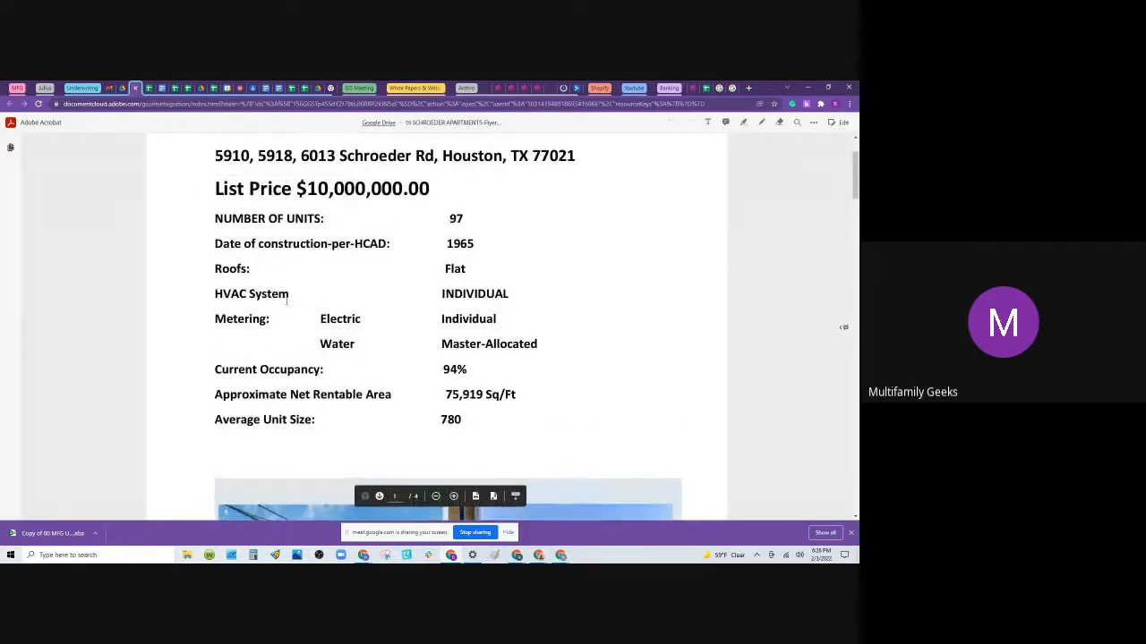
scroll(285, 302, "down", 1)
scroll(285, 302, "up", 2)
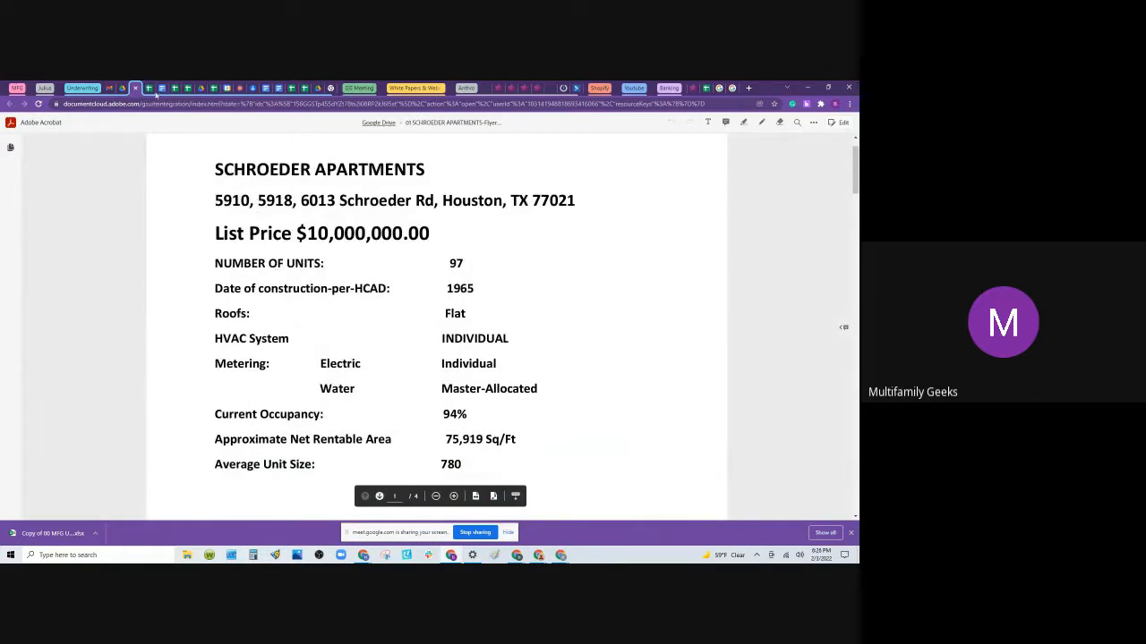
left_click(148, 89)
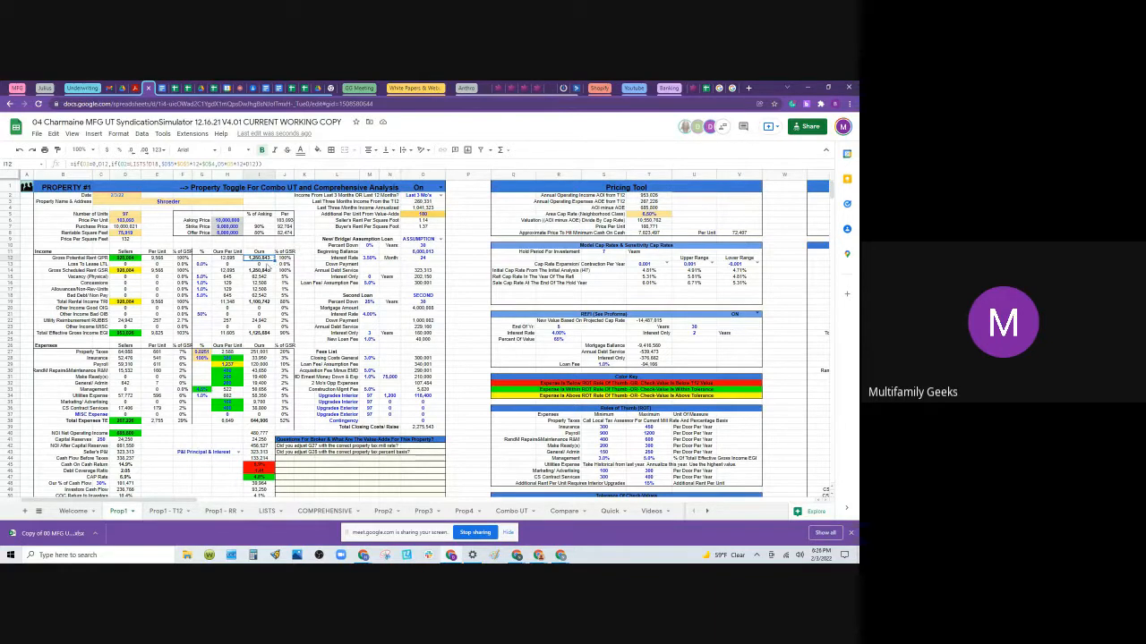
left_click(260, 173)
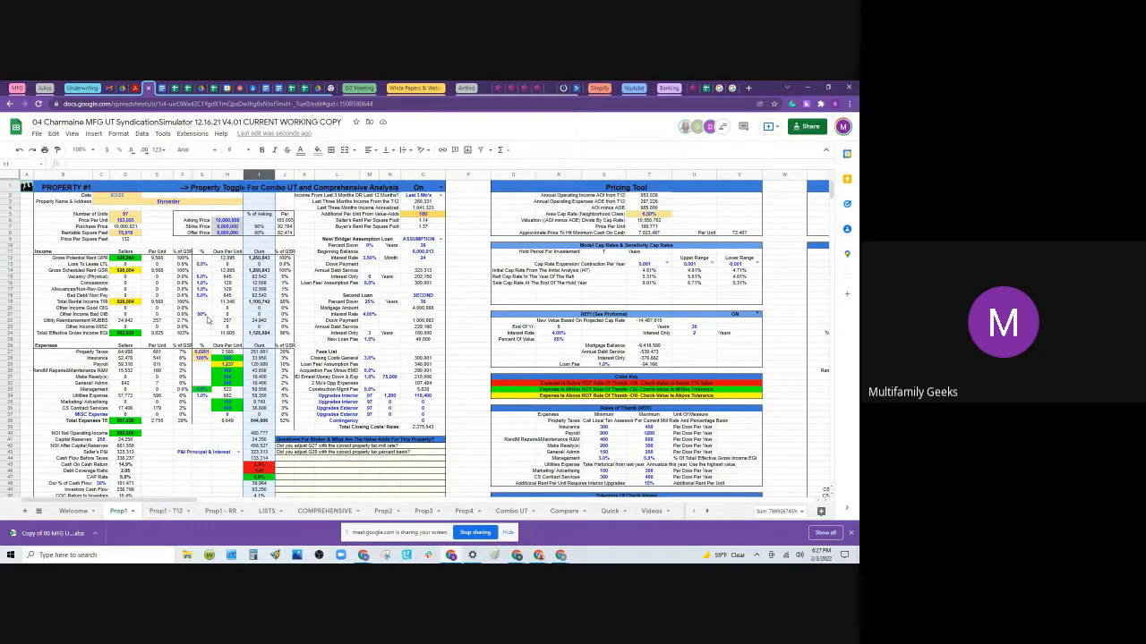
left_click(263, 334)
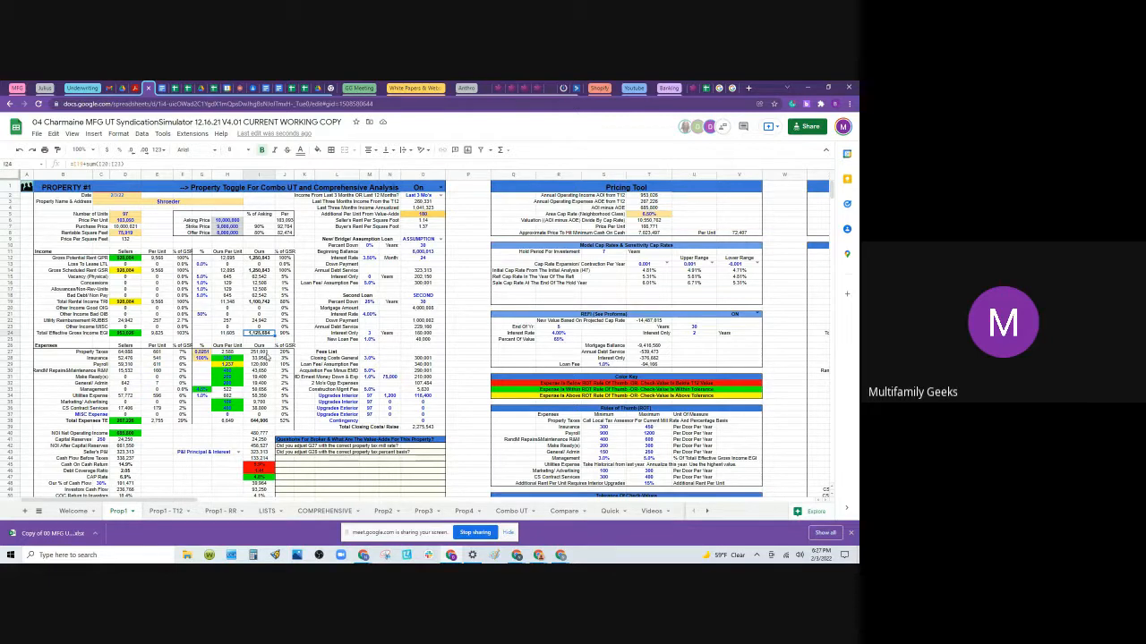
left_click(262, 352)
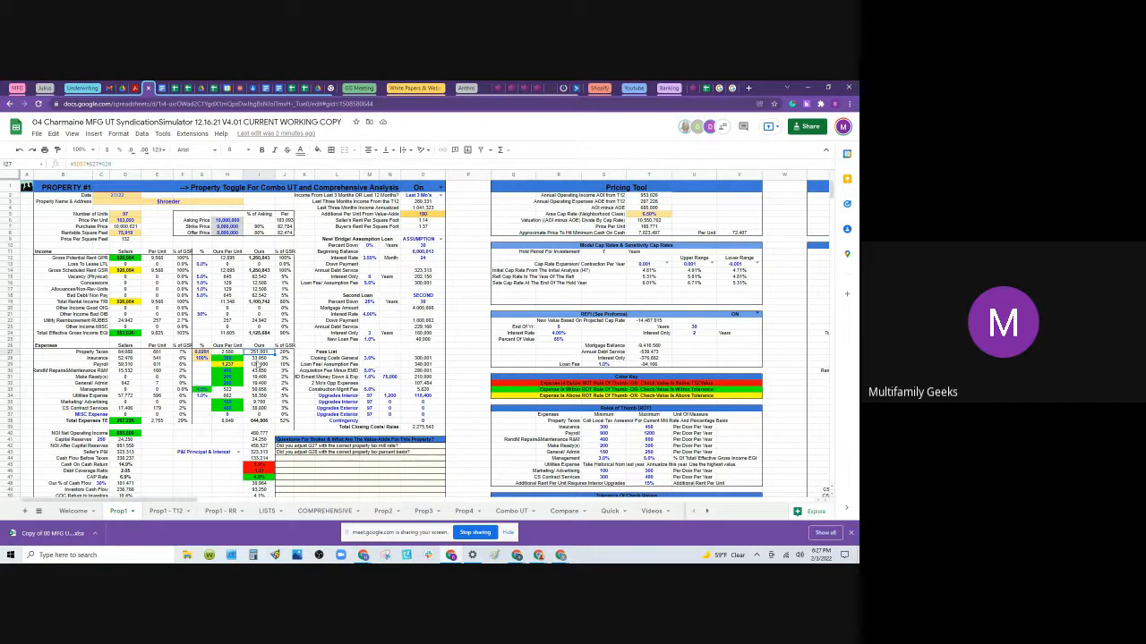
Step: Override Ours Per Unit with the sellers' figures: Insurance 541, Payroll 611 and Repairs and Maintenance 160
left_click(227, 359)
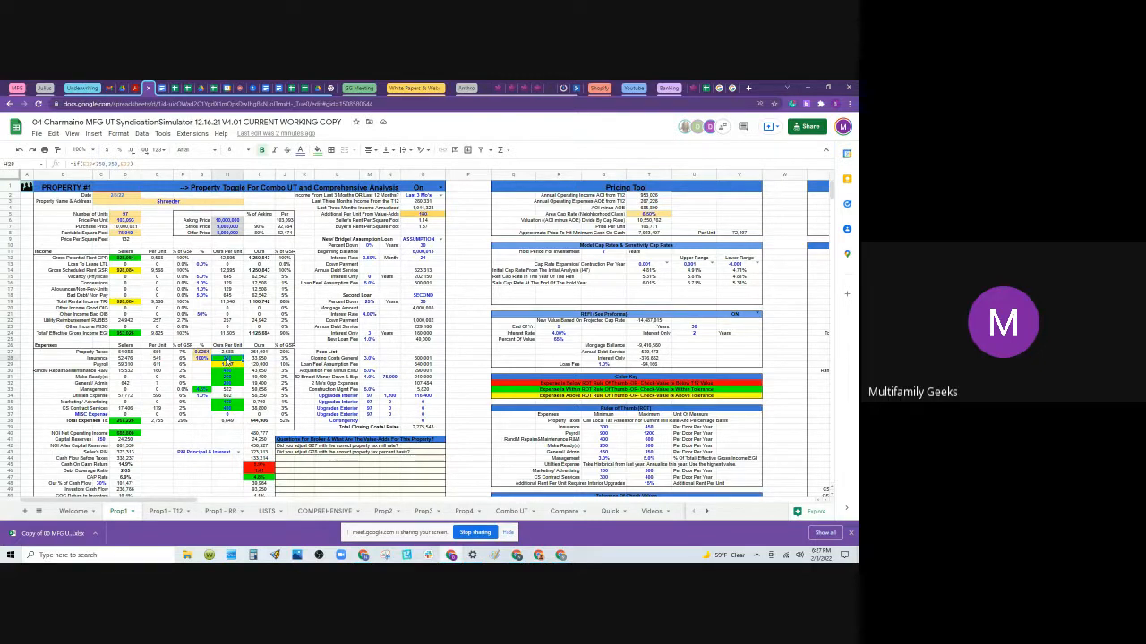
type("541")
key("Return")
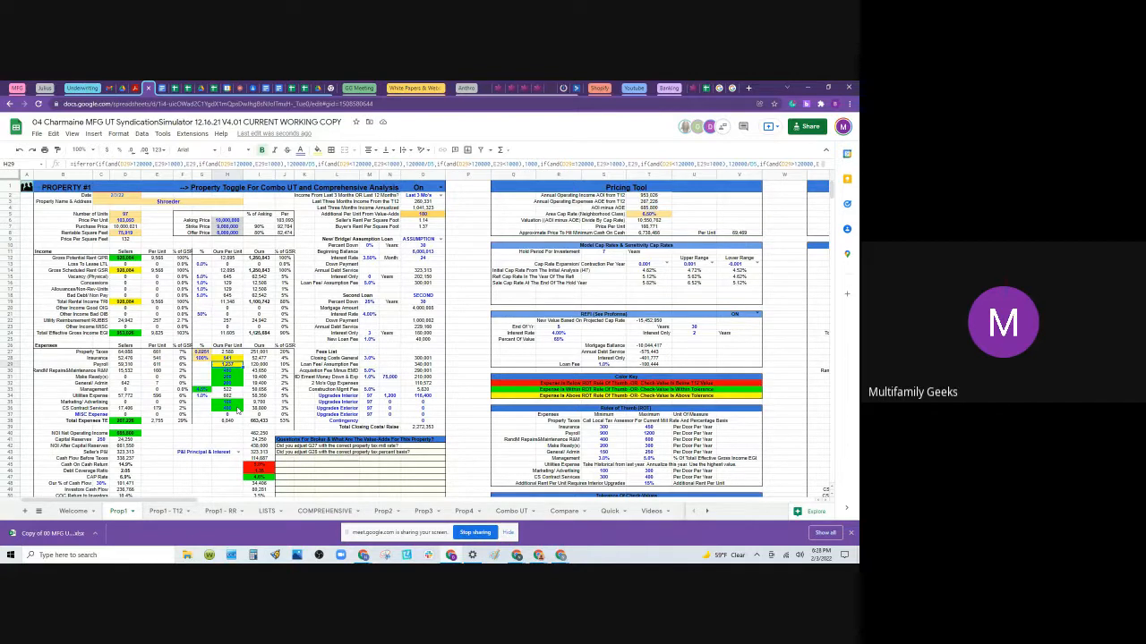
type("611")
key("Return")
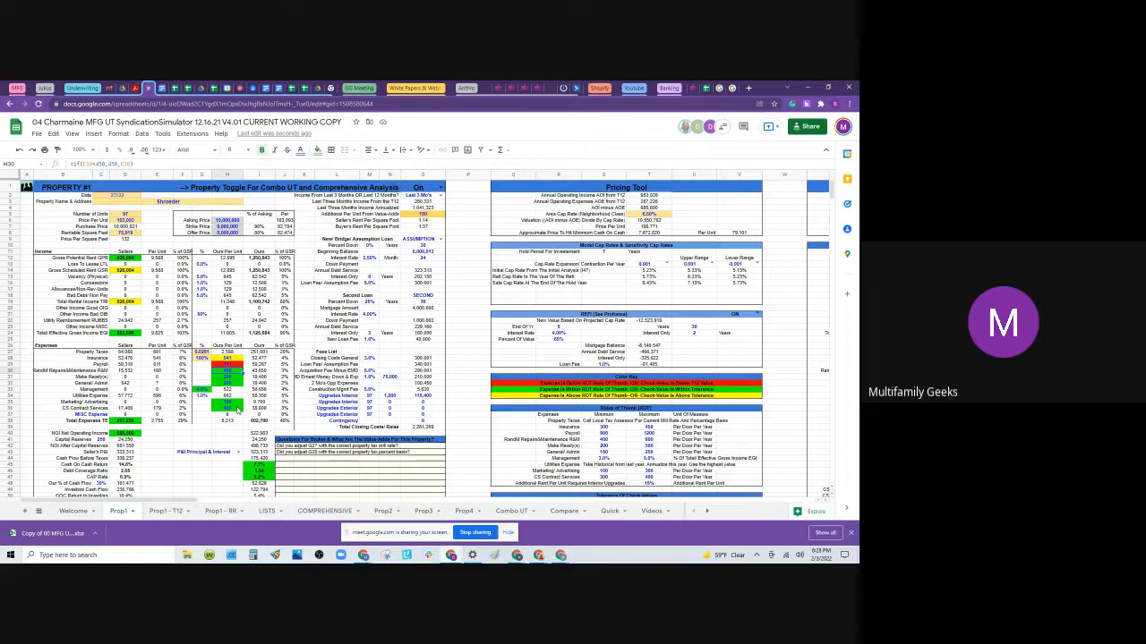
type("160")
key("Return")
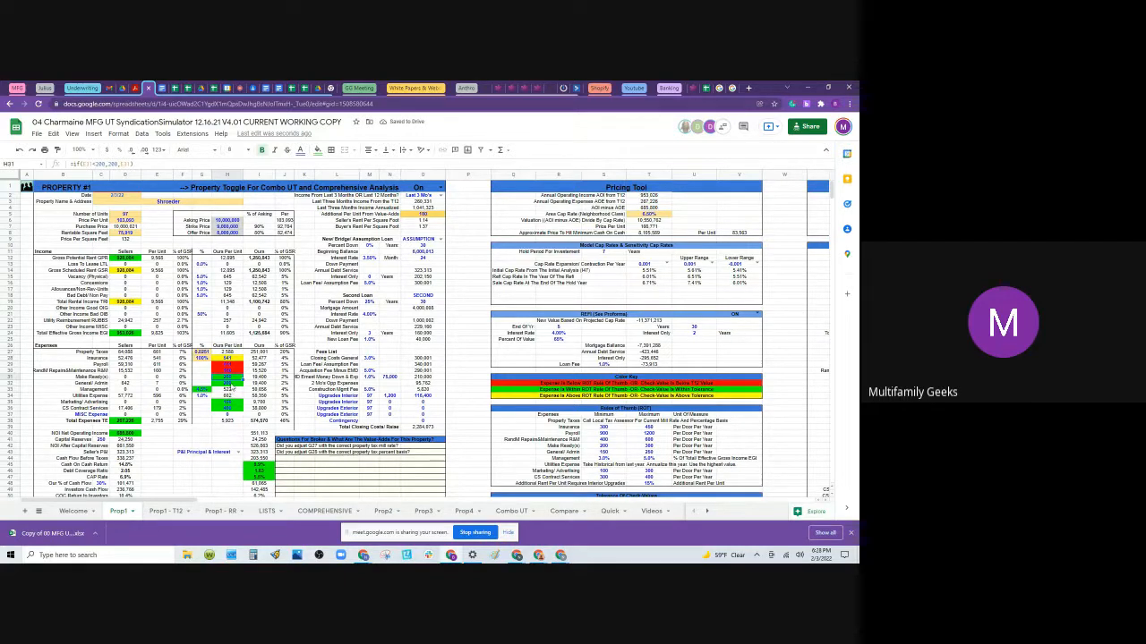
Step: Set Ours Per Unit to 642 for General/Admin and 0 for Make Ready(s)
key("Down")
type("1")
type("42")
key("Return")
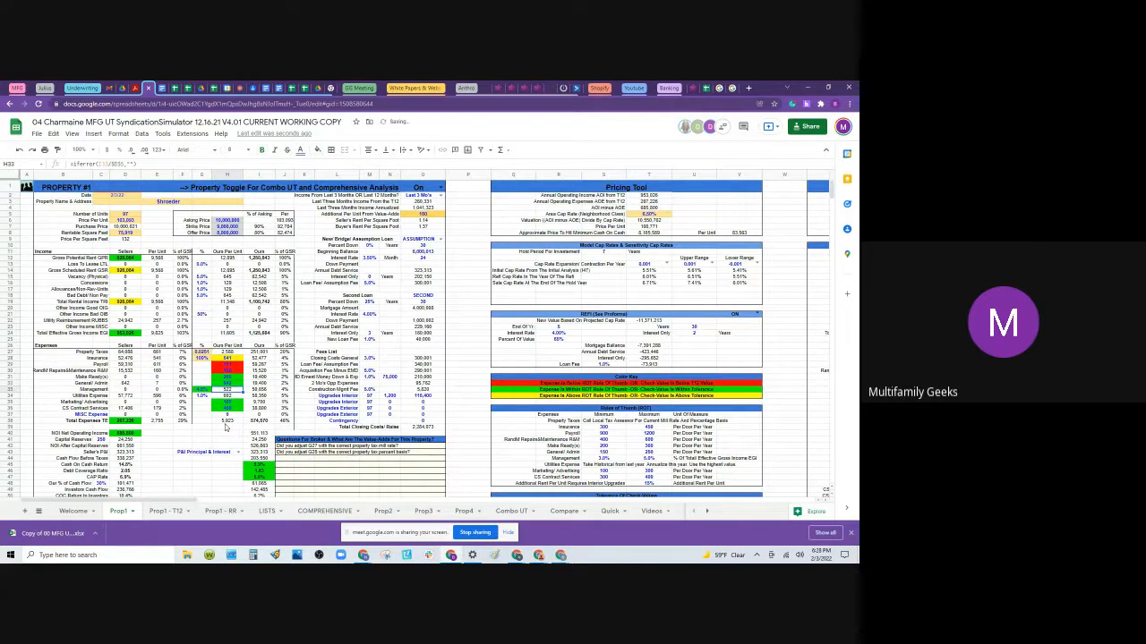
left_click(234, 379)
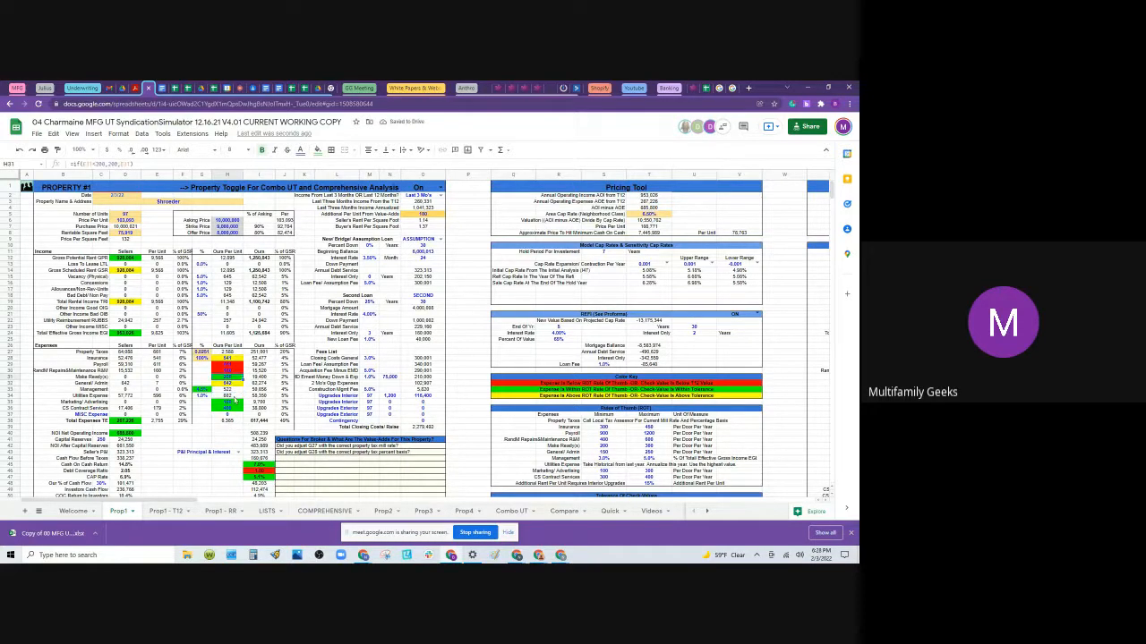
type("0")
key("Return")
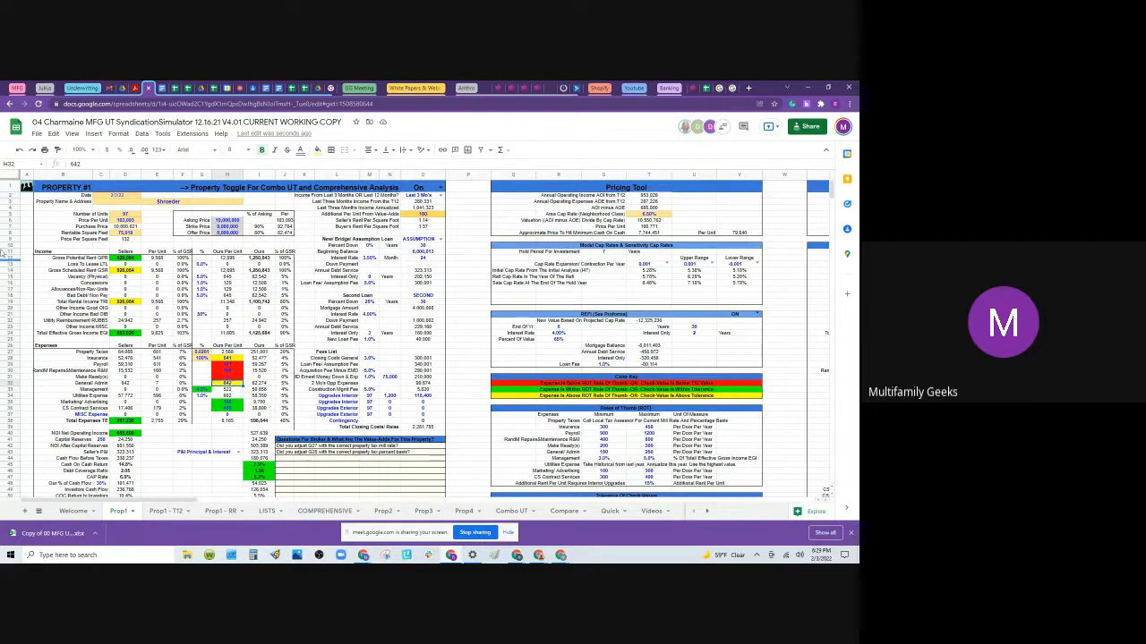
Step: Undo the Ours Per Unit expense overrides, restoring the formulas from Insurance through General/Admin
left_click(20, 150)
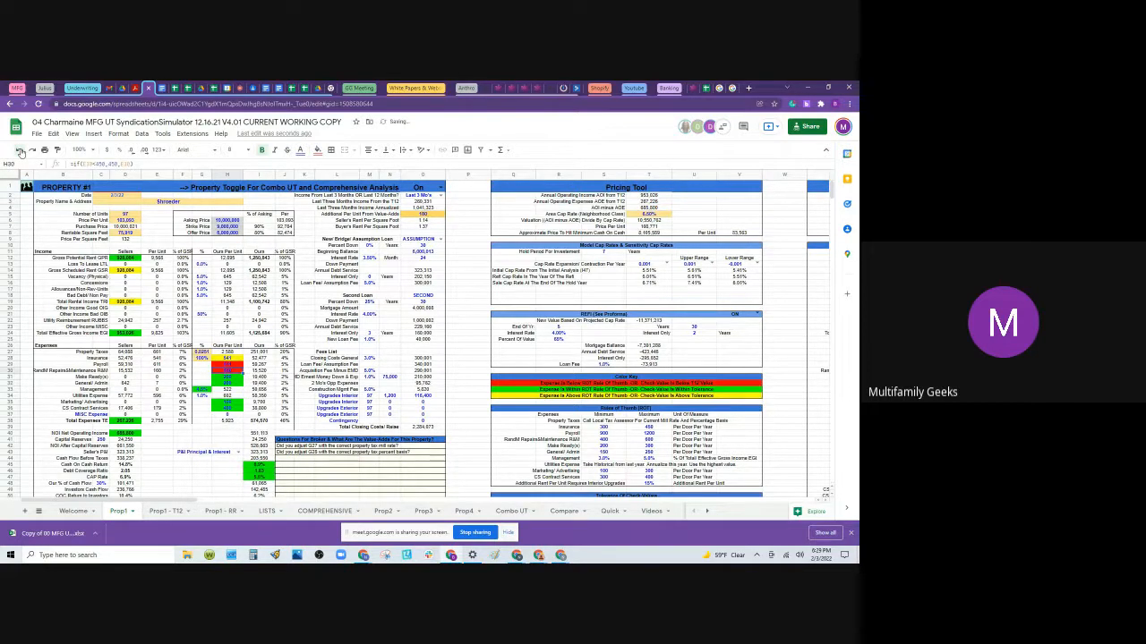
left_click(21, 151)
left_click(20, 150)
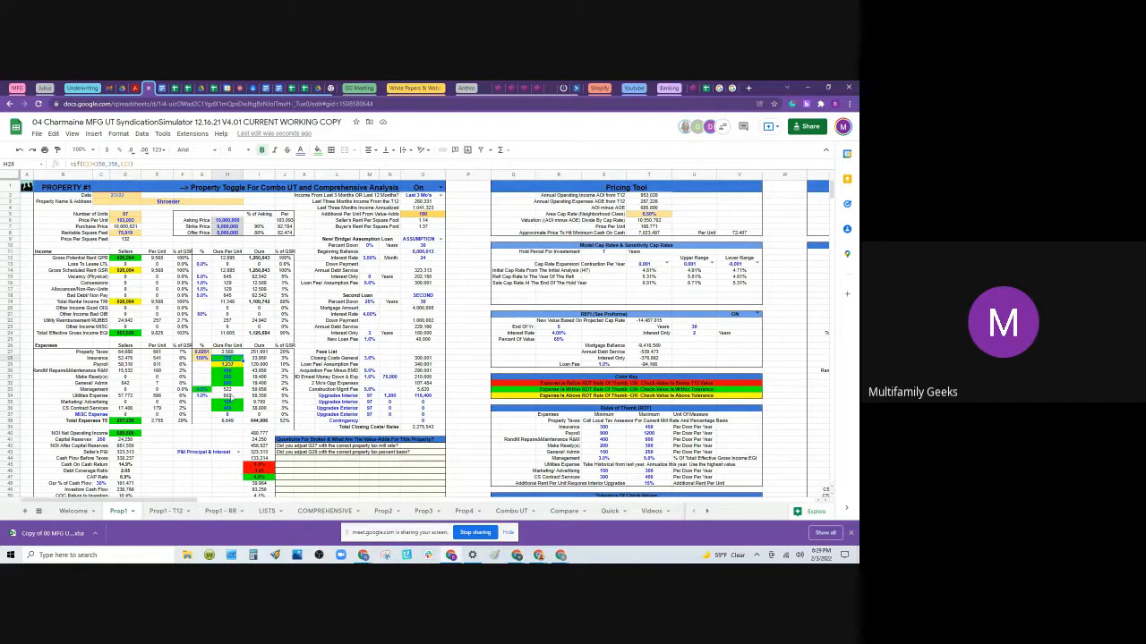
Step: Set Insurance's Ours Per Unit to 541 and the Sellers Repairs and Maintenance amount to 541
key("Return")
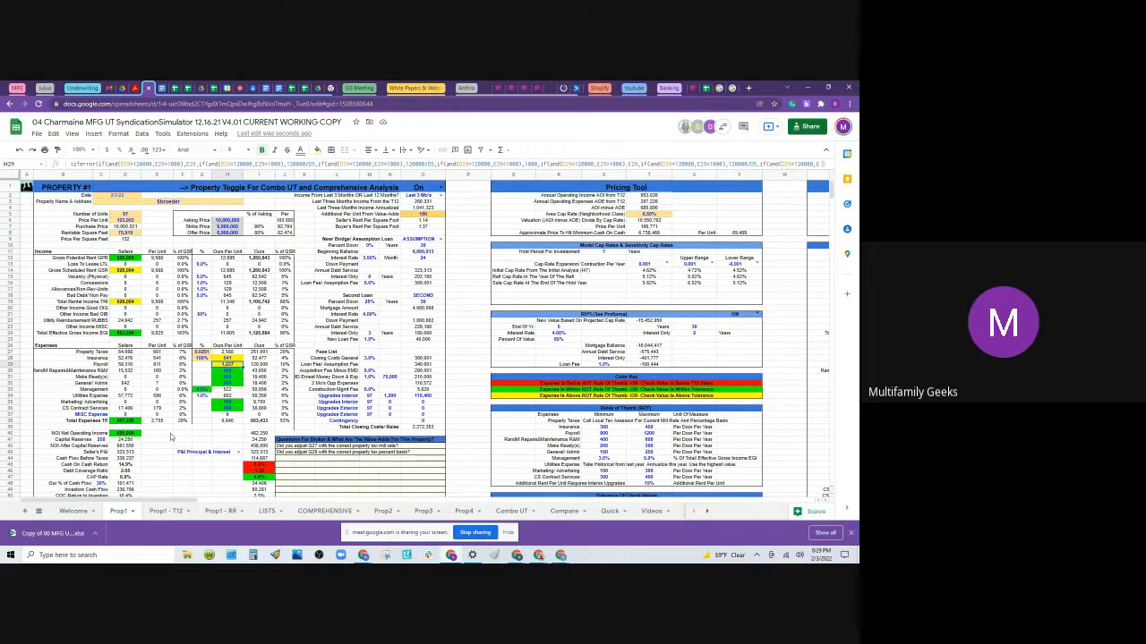
left_click(131, 371)
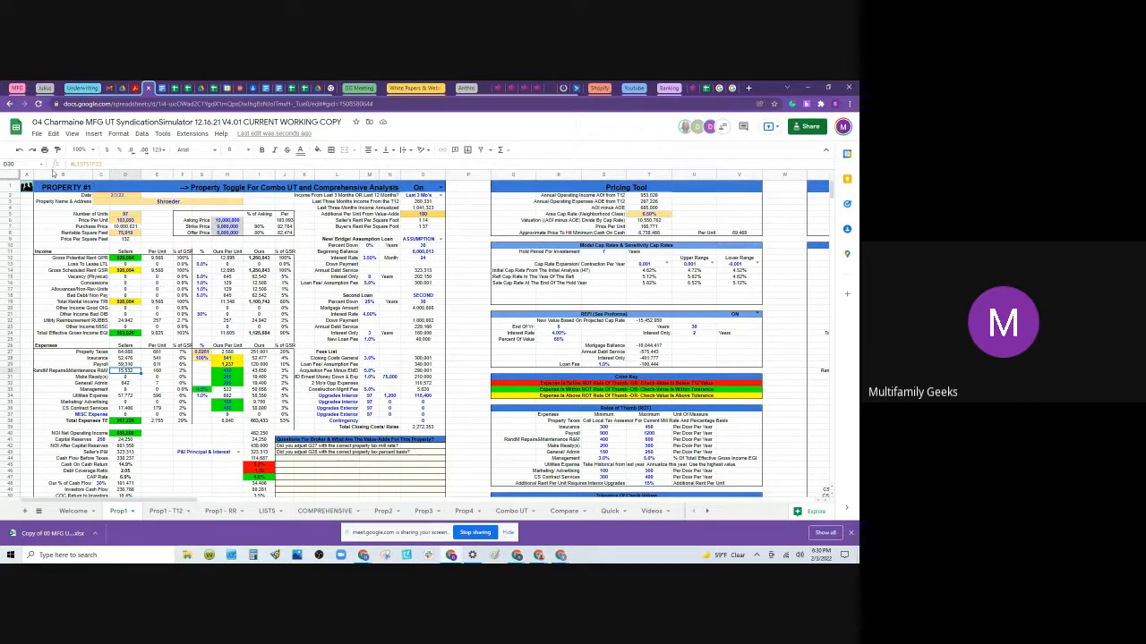
left_click(32, 152)
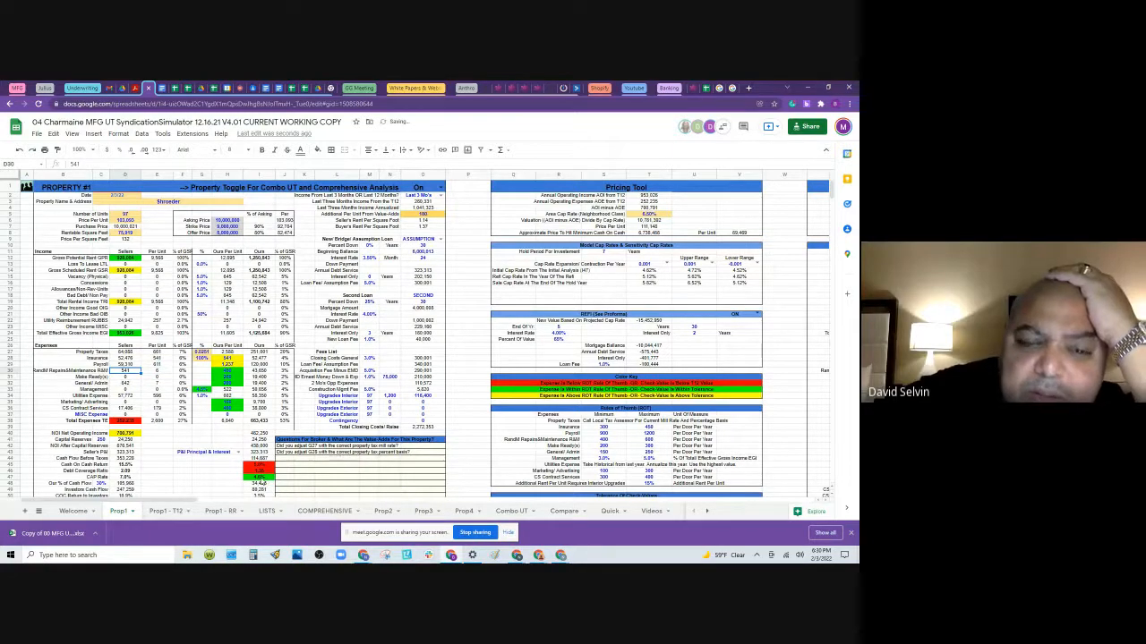
Step: Examine the Ours CAP Rate and Cash On Cash Return together with the Insurance per-unit value
left_click(201, 442)
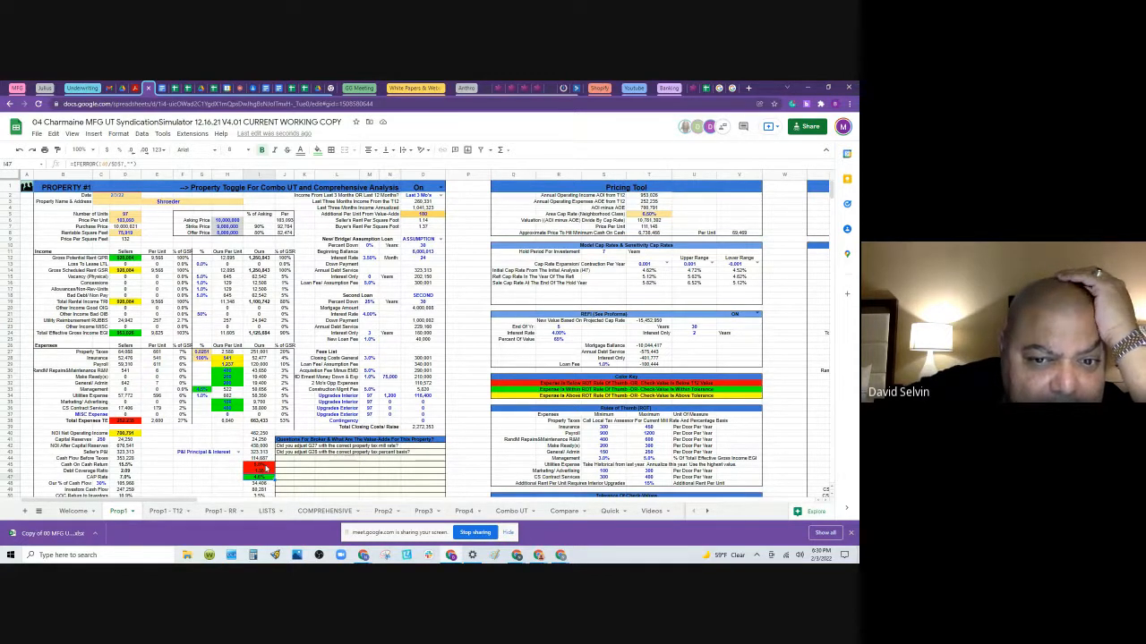
left_click(265, 468)
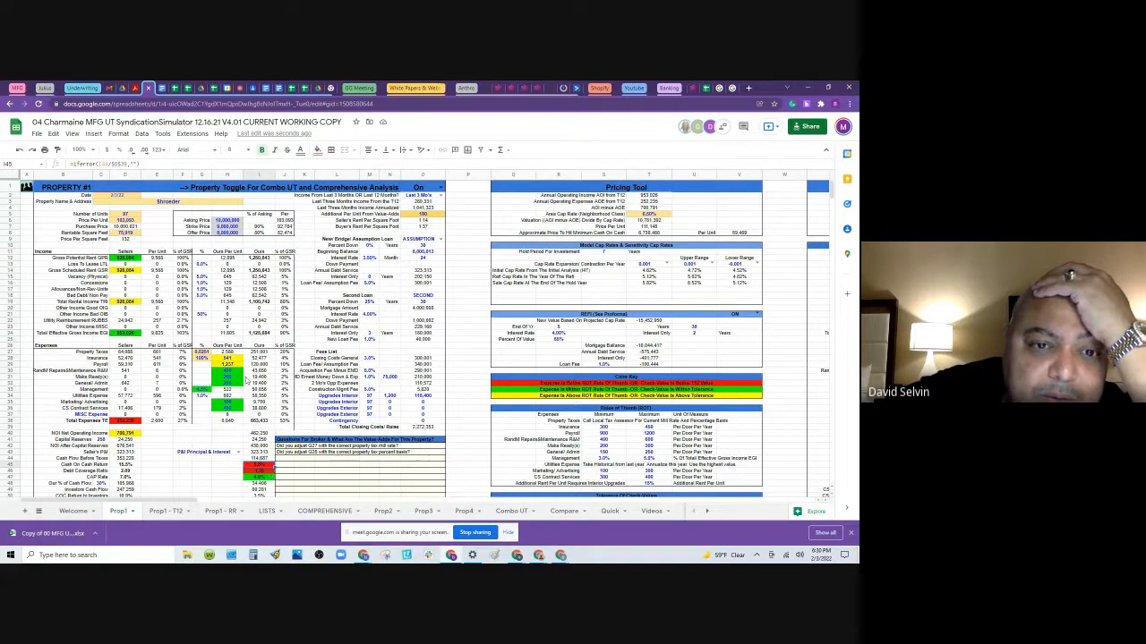
left_click(229, 358)
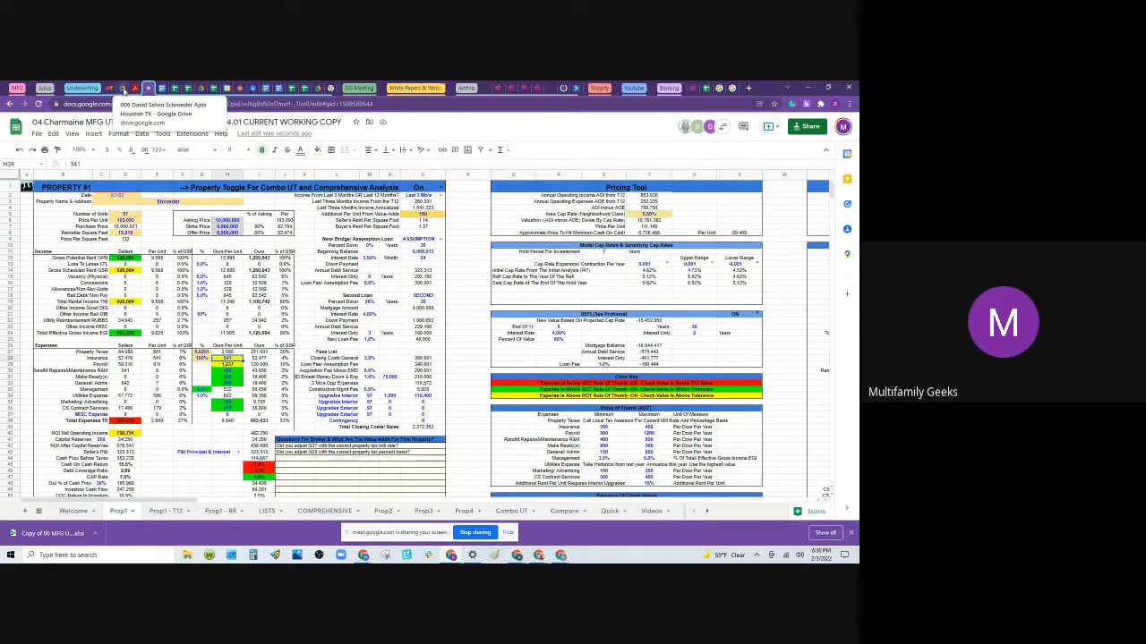
Step: Open the completed Schroeder SyndicationSimulator workbook from the Drive folder and review its Prop1 figures and broker questions about taxes
left_click(123, 89)
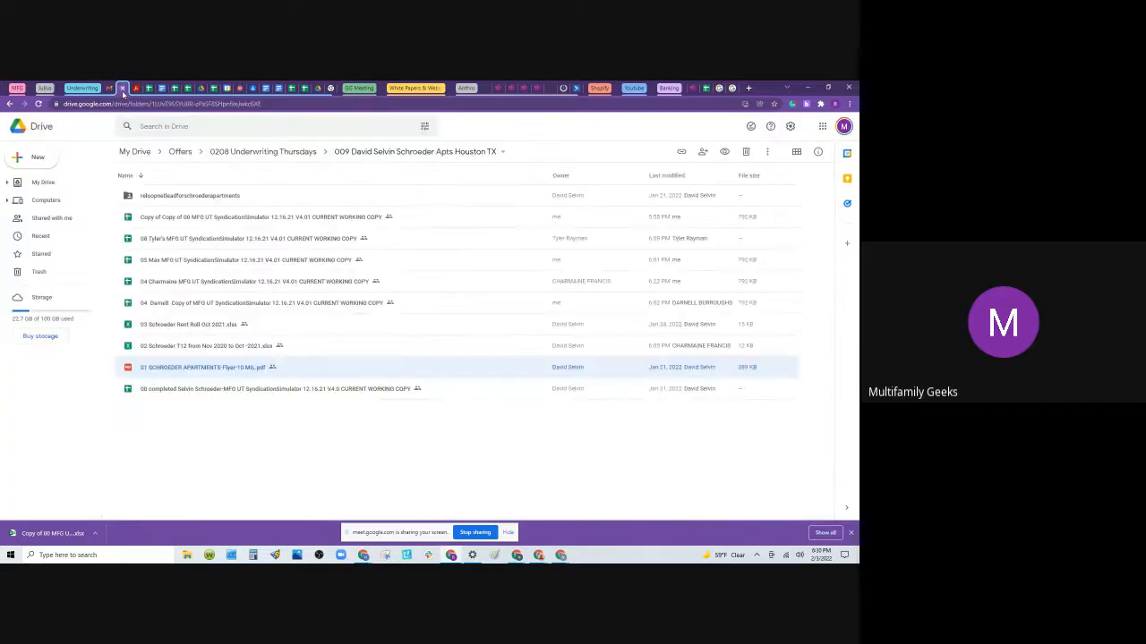
left_click(196, 418)
double_click(203, 389)
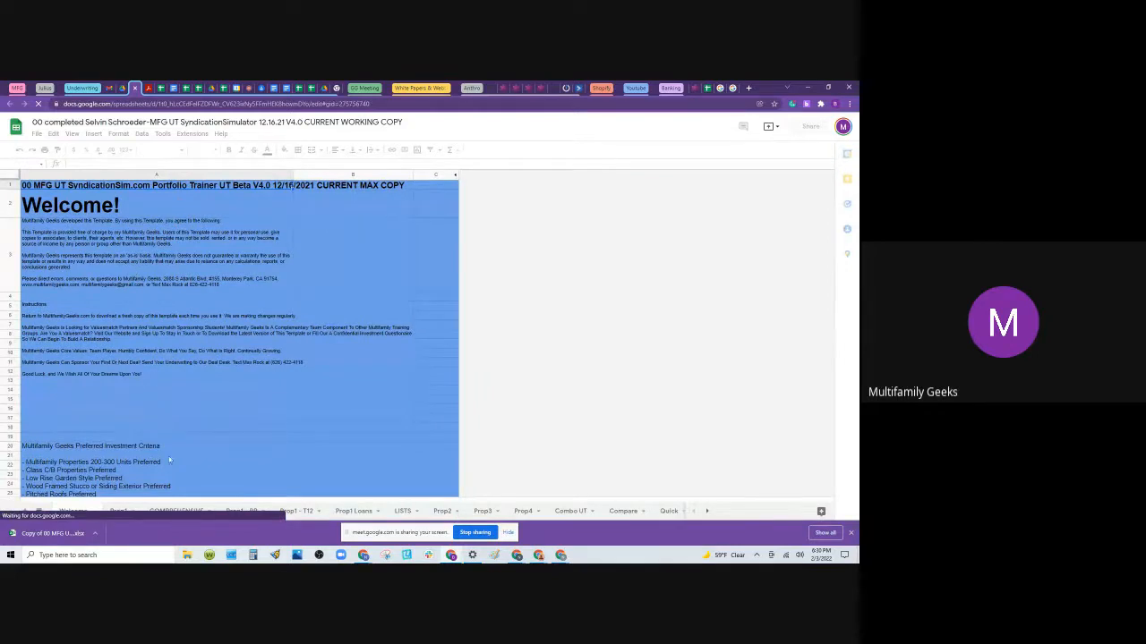
left_click(119, 511)
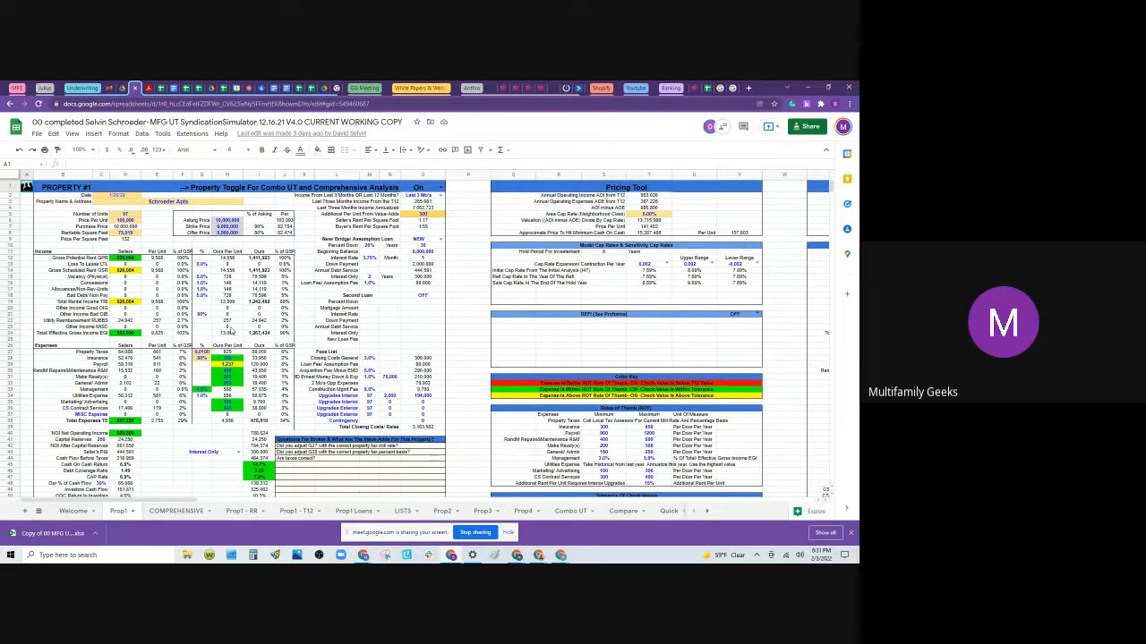
left_click(286, 459)
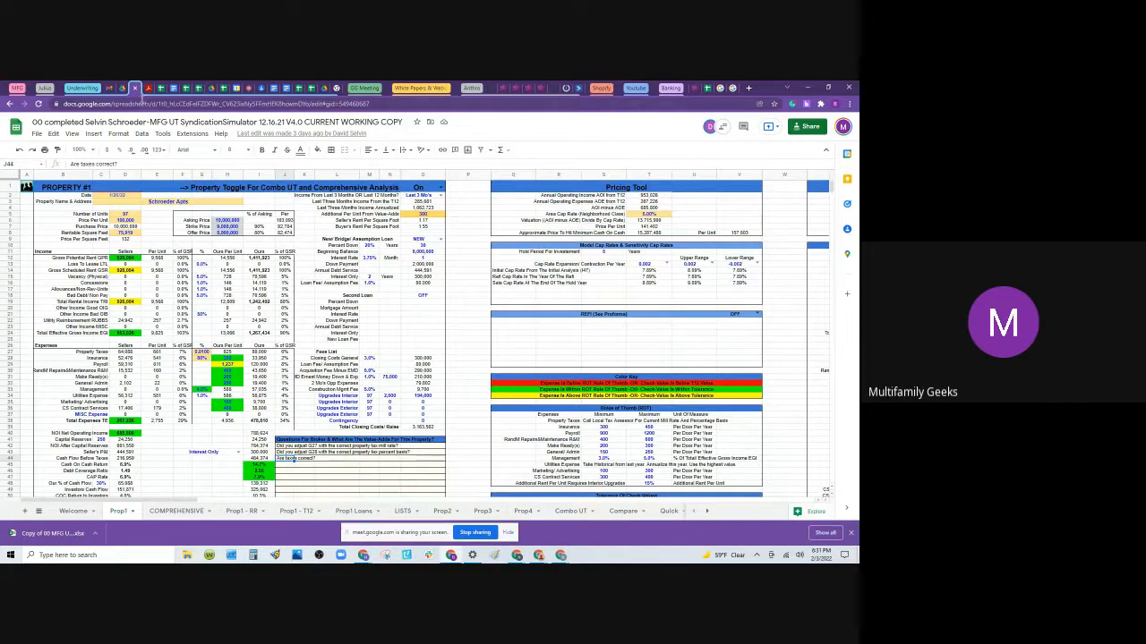
Step: Check Ours Property Taxes in the 04 working copy, and open the L10 Weekly Meeting Underwriting Thursdays document
left_click(160, 88)
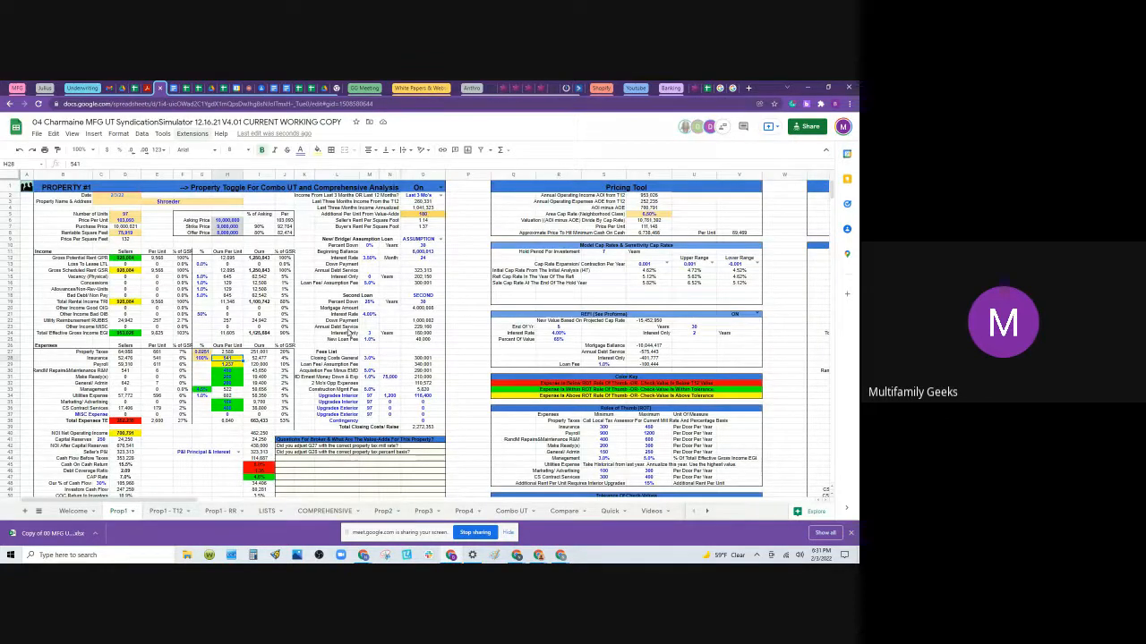
left_click(266, 353)
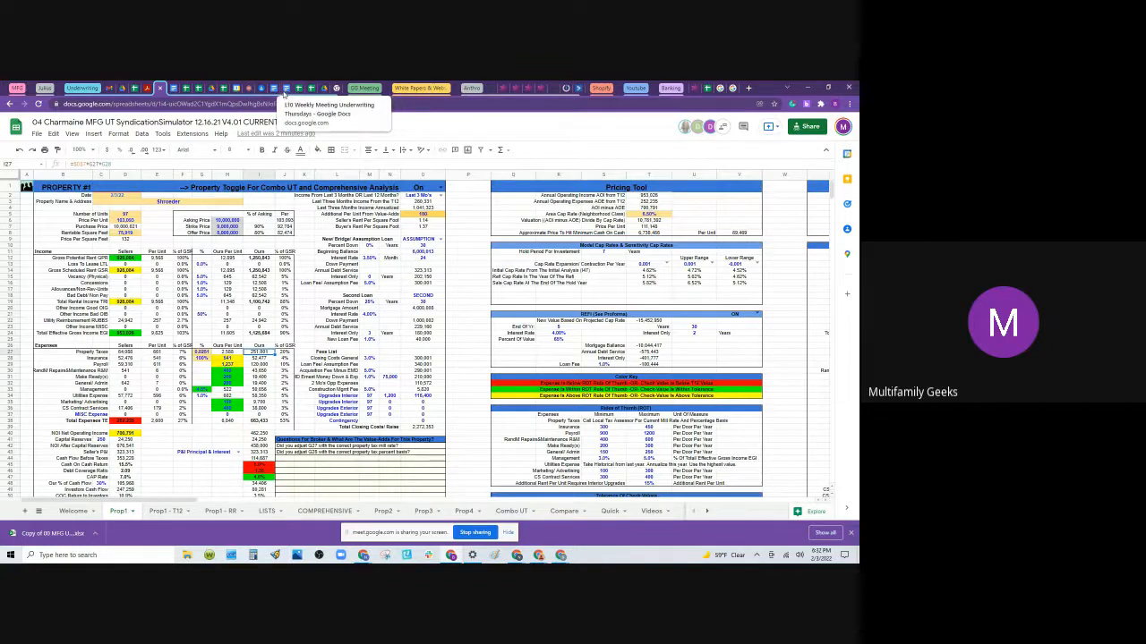
left_click(286, 88)
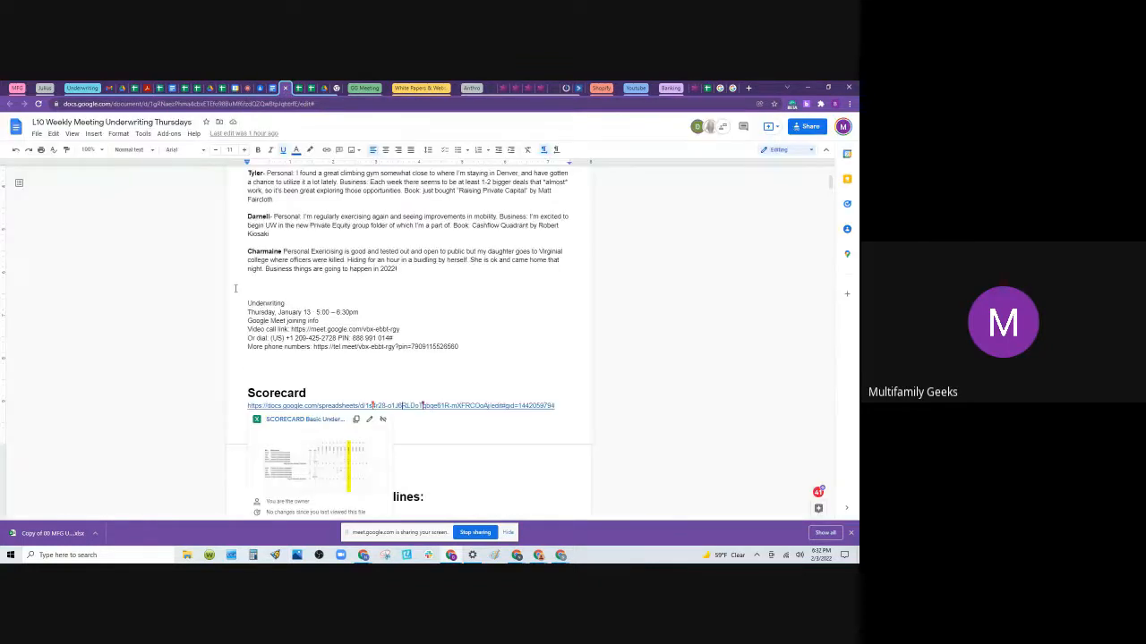
Step: Enter the first attendee's name below Meeting End Time in the Rate meeting section just before the 1.27.2022 meeting notes, followed by a new line
scroll(267, 286, "down", 10)
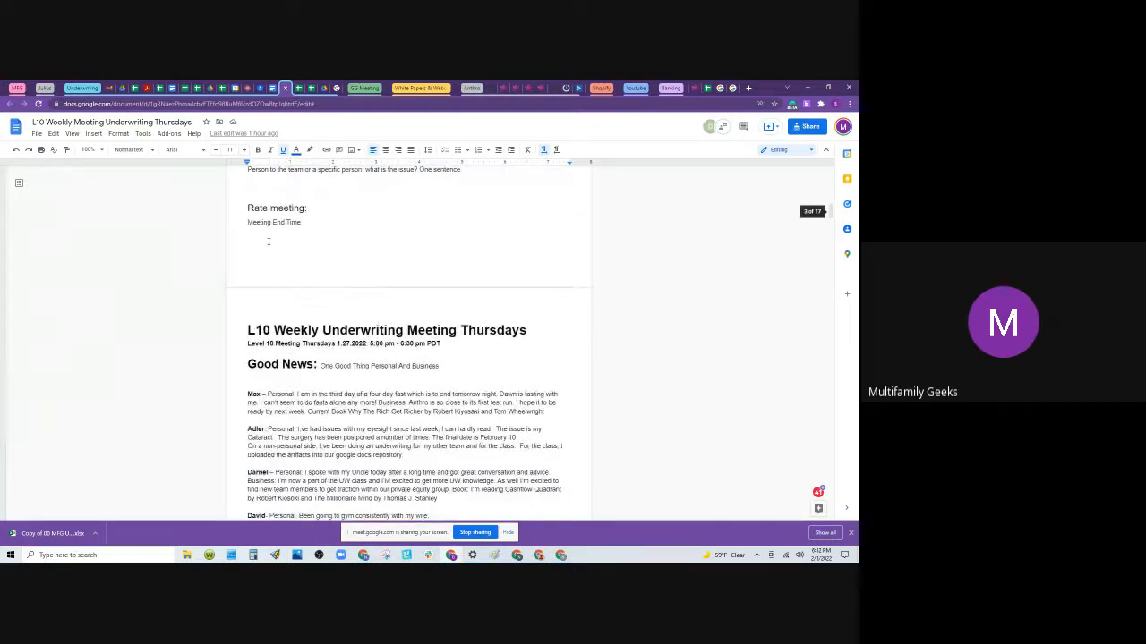
left_click(268, 242)
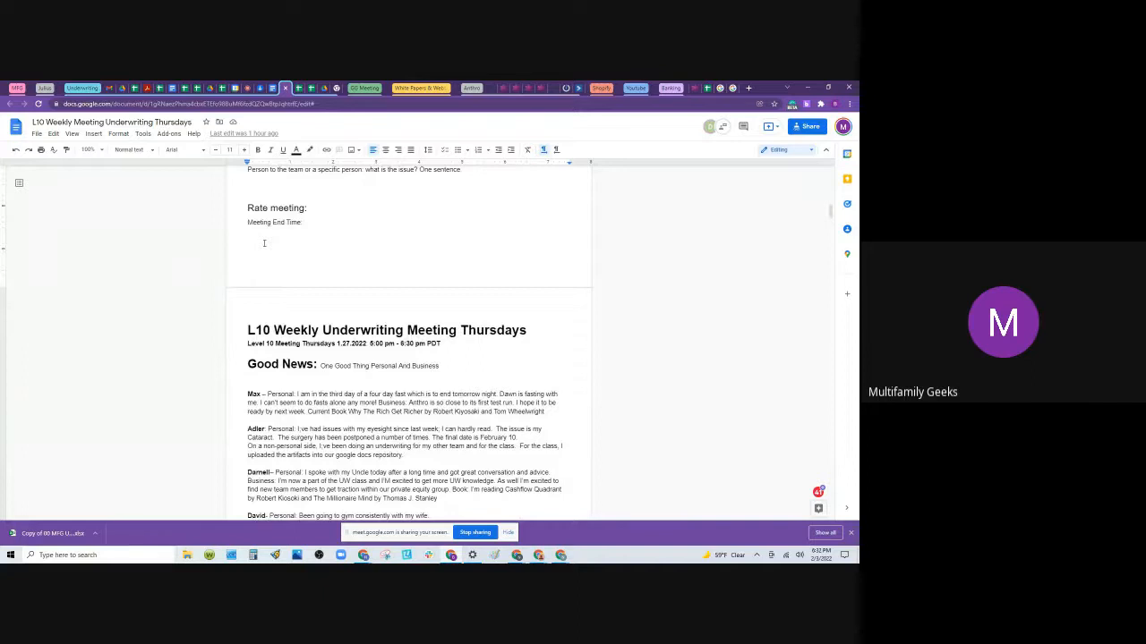
type("Max")
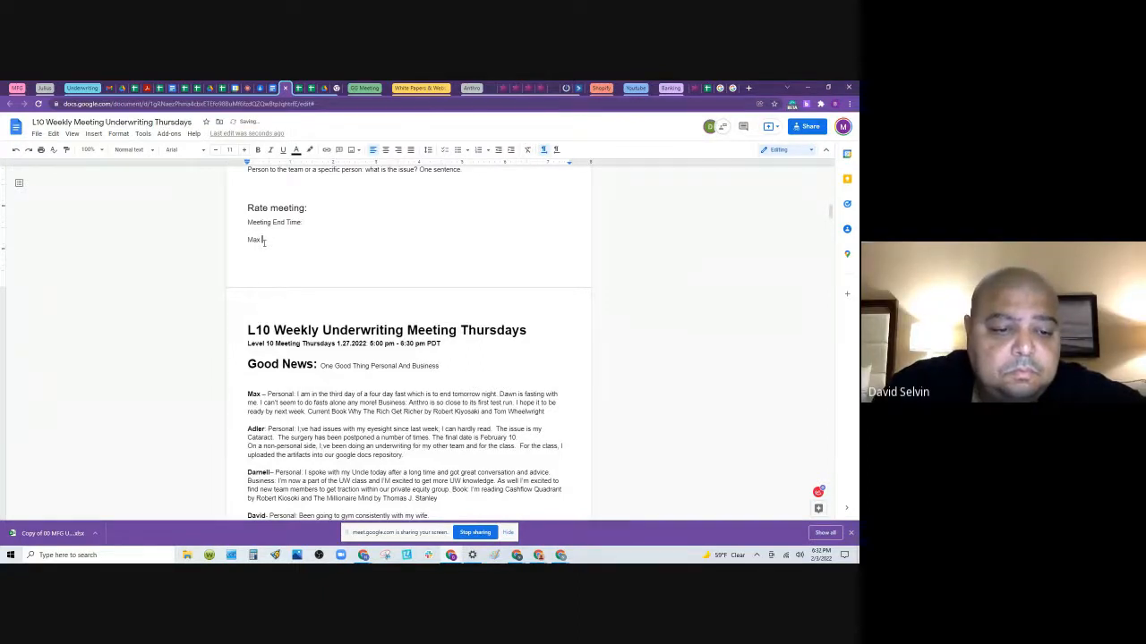
key("Return")
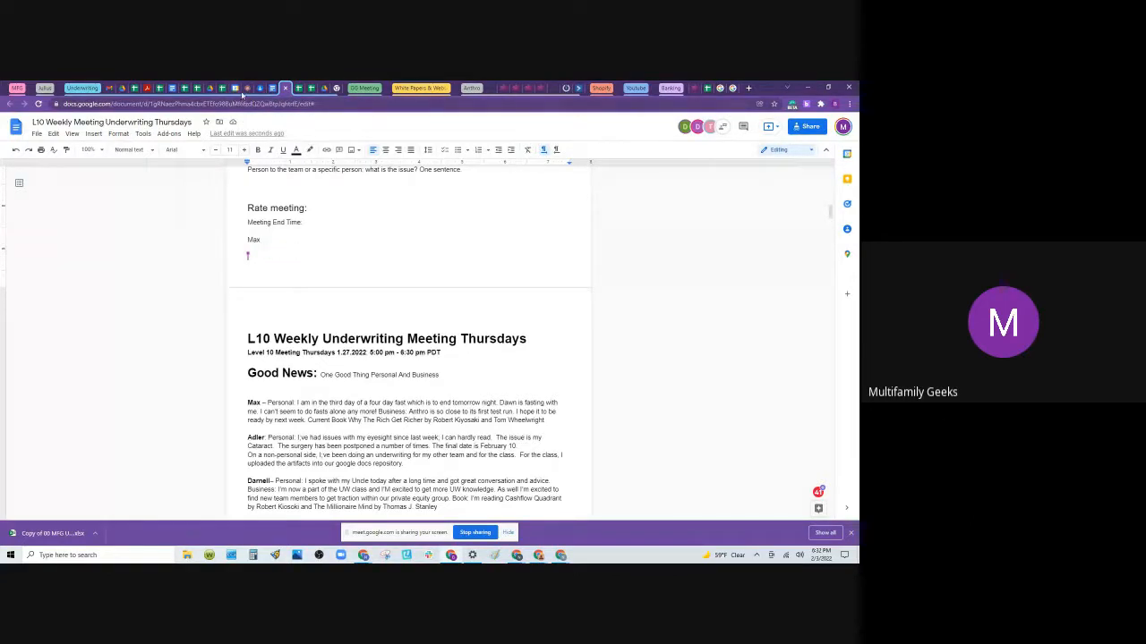
Step: Switch to the Google Meet Underwriting call, check back on the meeting document, and stop the call's recording
left_click(239, 88)
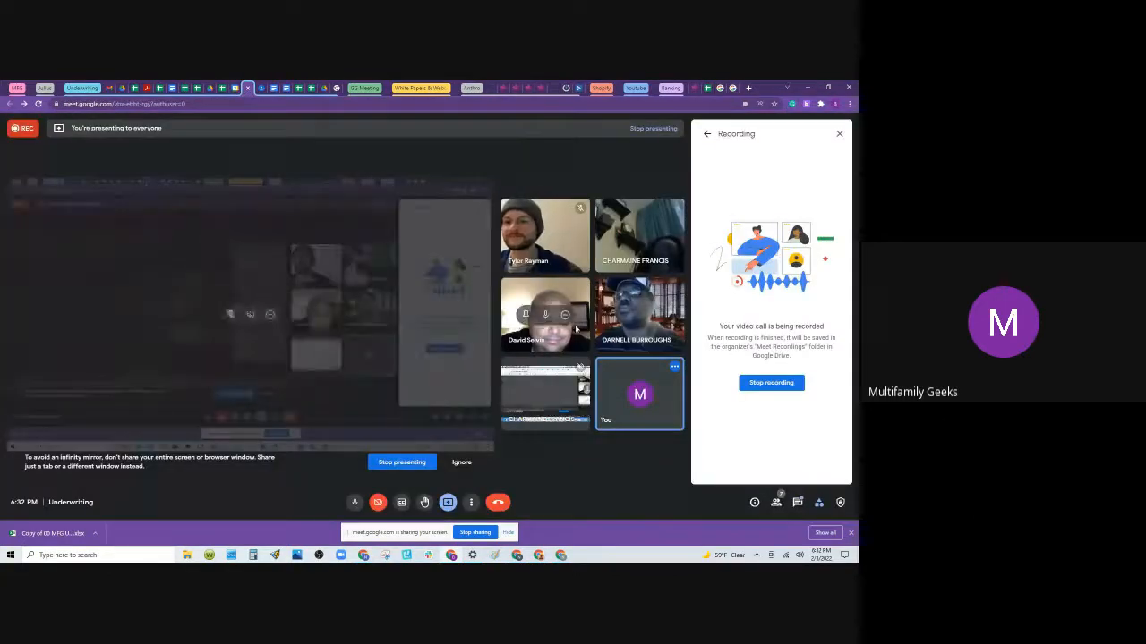
left_click(282, 90)
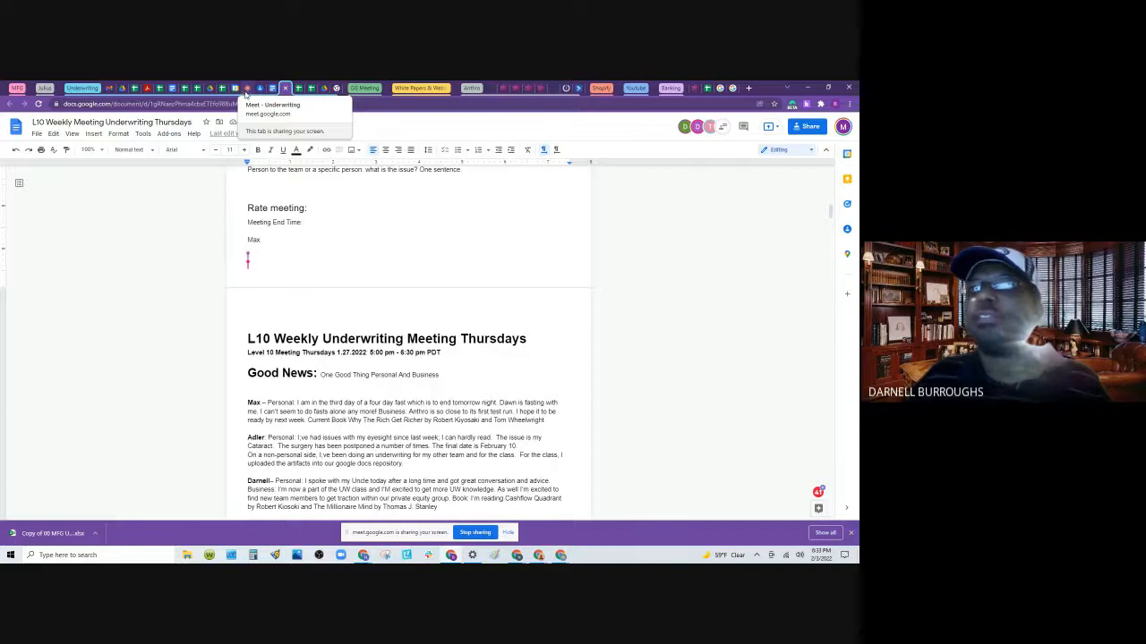
left_click(247, 89)
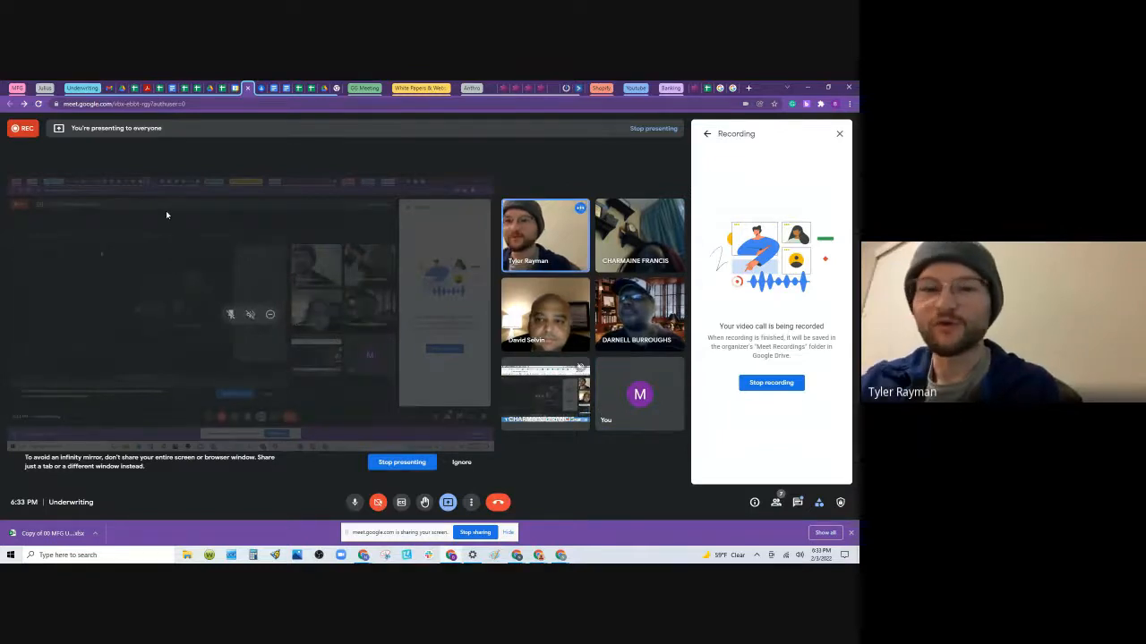
left_click(766, 385)
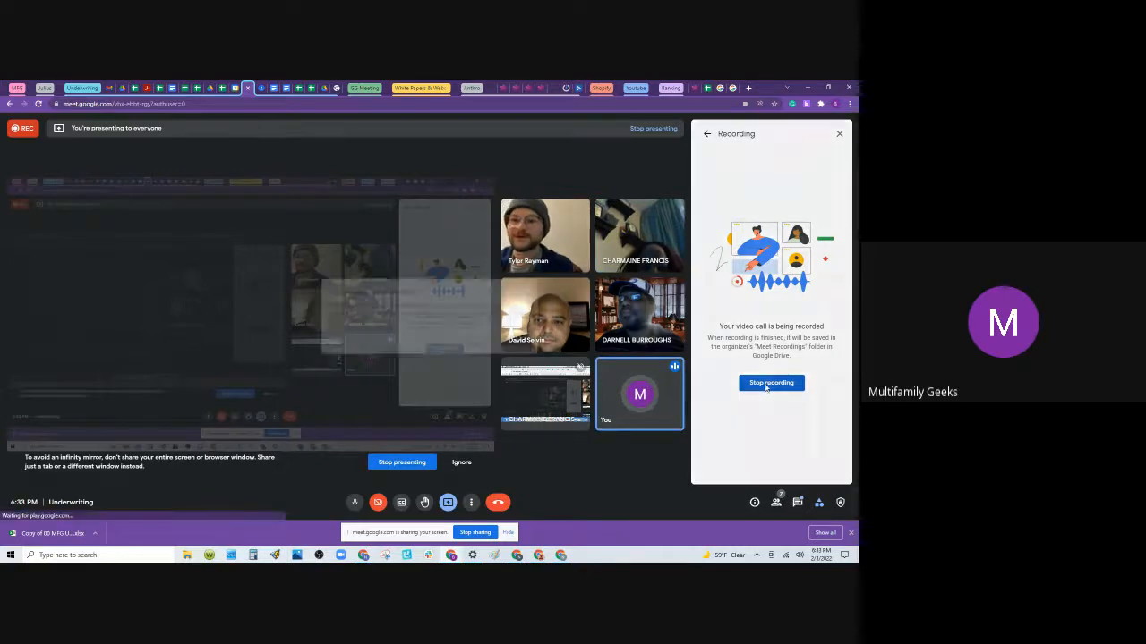